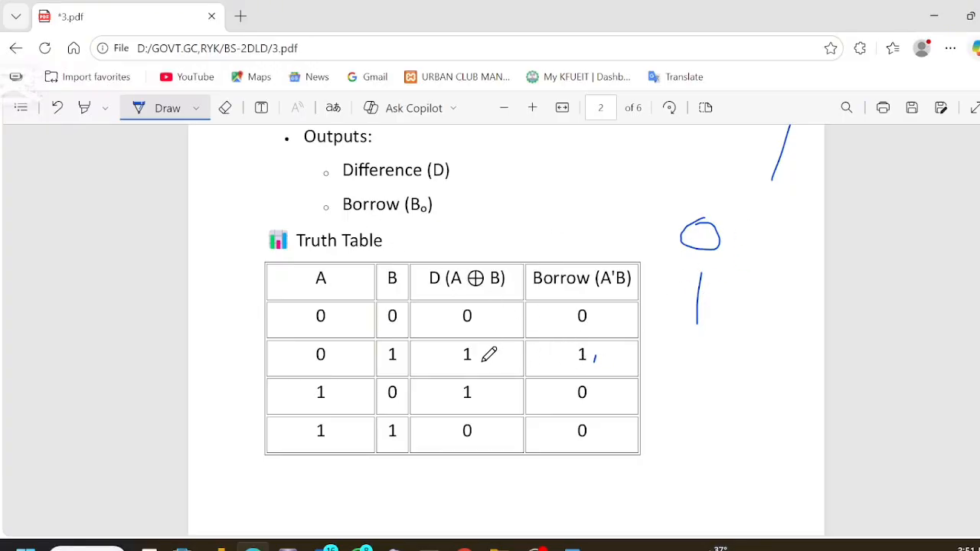
- Mark the D value in the truth table's second row and handwrite 1 above 0 with a subtraction line beside the table
drag(483, 354, 480, 367)
mouse_move(755, 321)
mouse_down()
mouse_move(744, 431)
mouse_move(740, 391)
mouse_up()
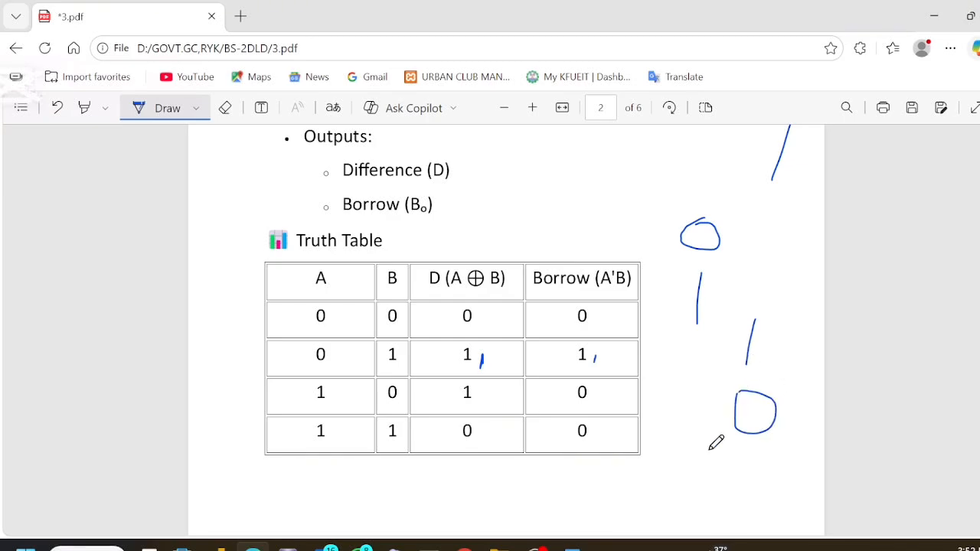
drag(710, 450, 810, 447)
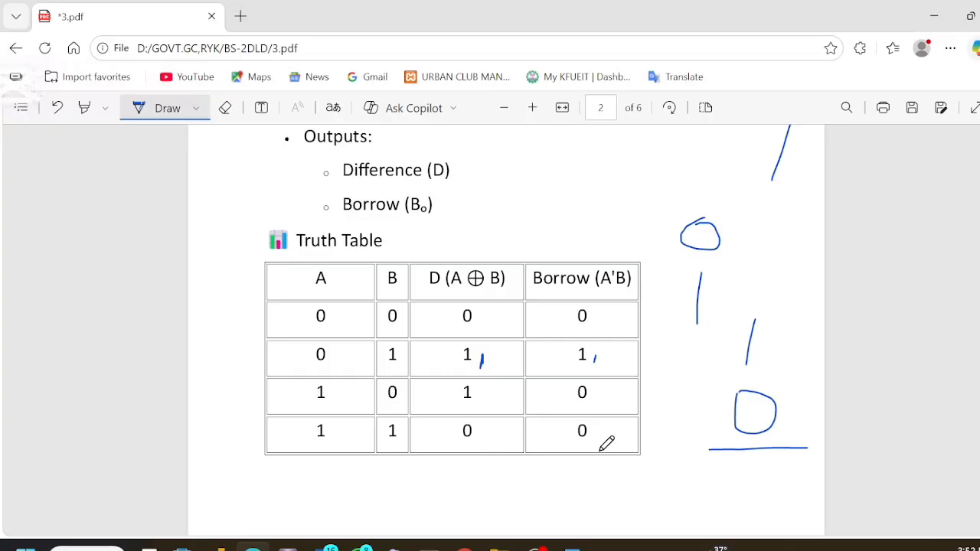
- Bracket and mark the two 1s in the truth table's D column, and handwrite row numbers 0 to 3 in column A
scroll(505, 329, down, 5)
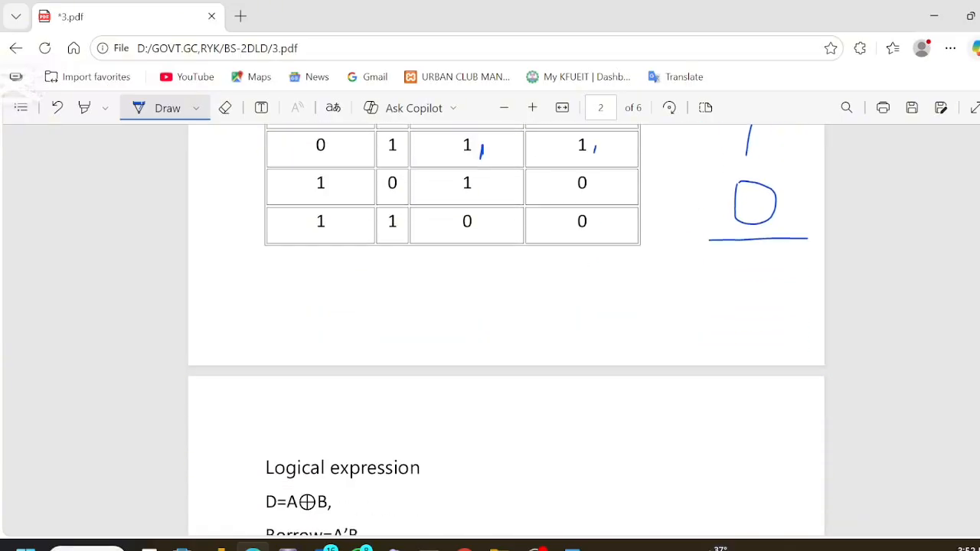
scroll(505, 329, up, 3)
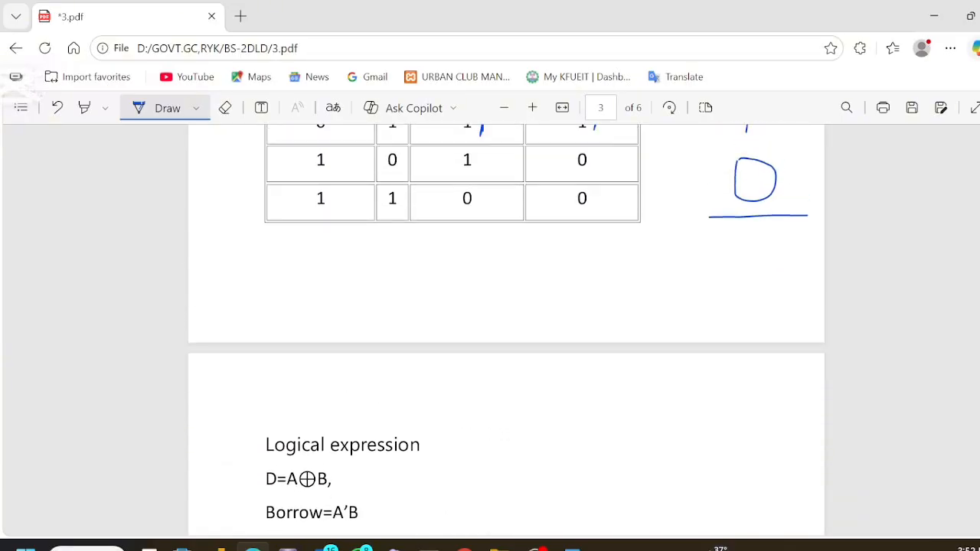
scroll(506, 291, up, 1)
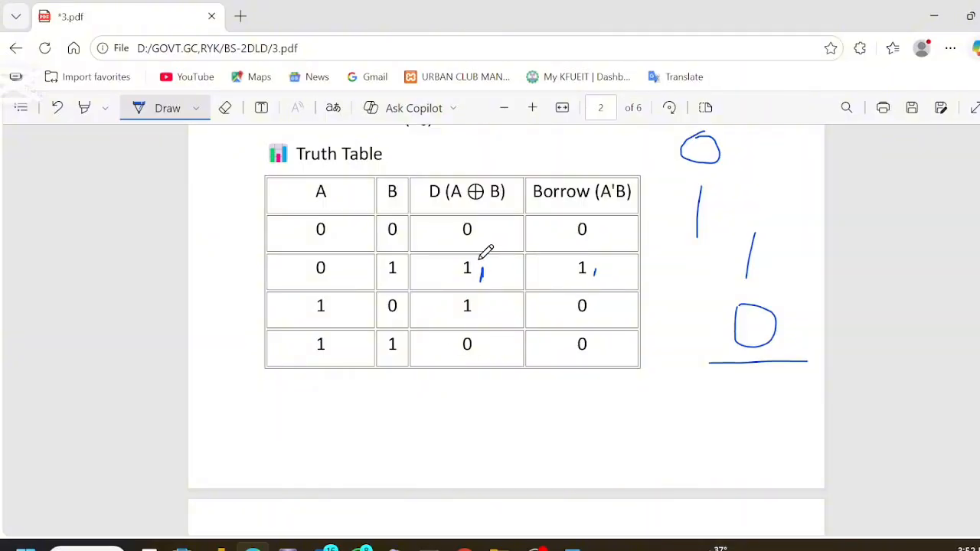
mouse_move(481, 262)
mouse_down()
mouse_move(495, 264)
mouse_move(492, 315)
mouse_up()
drag(473, 270, 439, 269)
drag(473, 306, 429, 297)
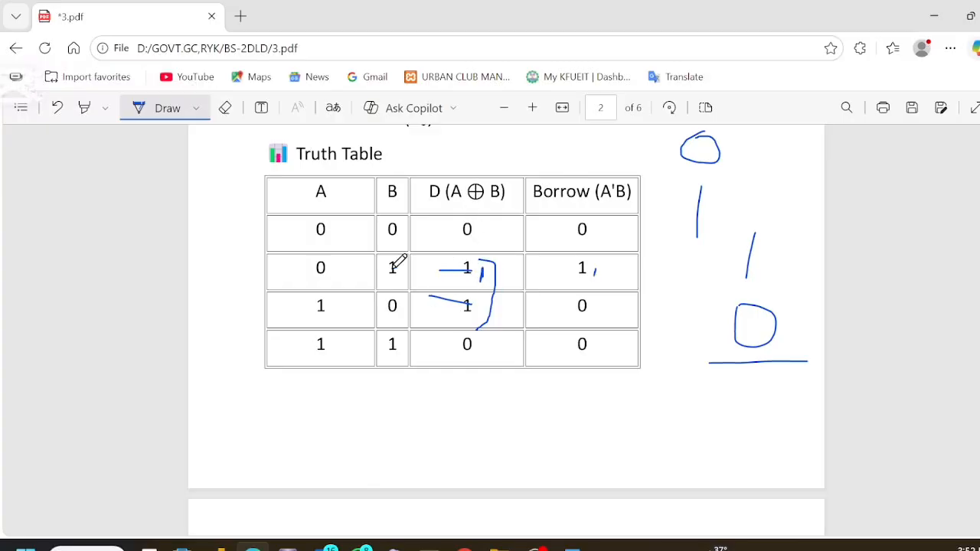
mouse_move(290, 238)
mouse_down()
mouse_move(299, 230)
mouse_move(290, 268)
mouse_move(306, 323)
mouse_move(291, 358)
mouse_up()
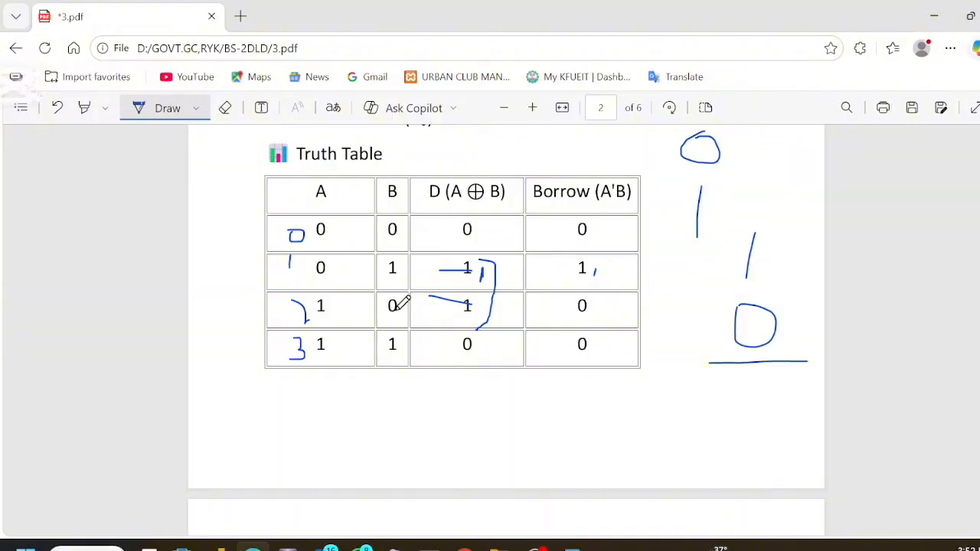
drag(792, 401, 821, 294)
- Erase the bracket, D column marks and row numbers 0, 2 and 3, and underline the D and Borrow outputs of the second row
scroll(816, 307, down, 5)
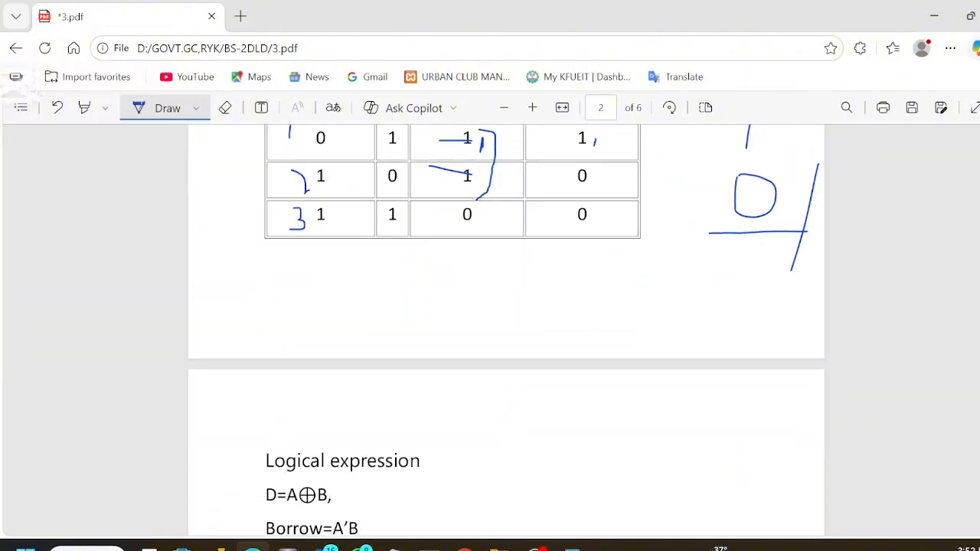
scroll(506, 307, up, 3)
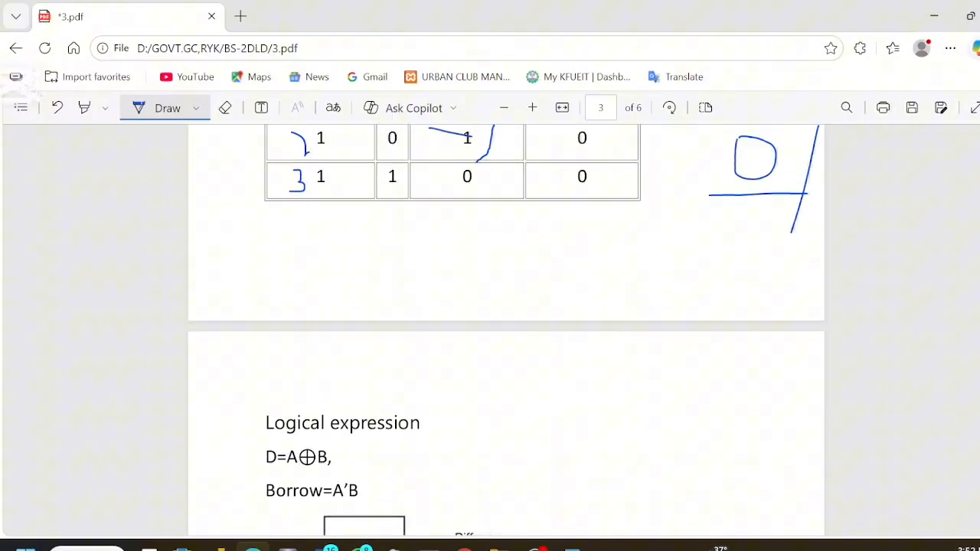
click(224, 108)
mouse_move(281, 294)
mouse_down()
mouse_move(373, 364)
mouse_move(484, 265)
mouse_move(465, 347)
mouse_move(298, 192)
mouse_up()
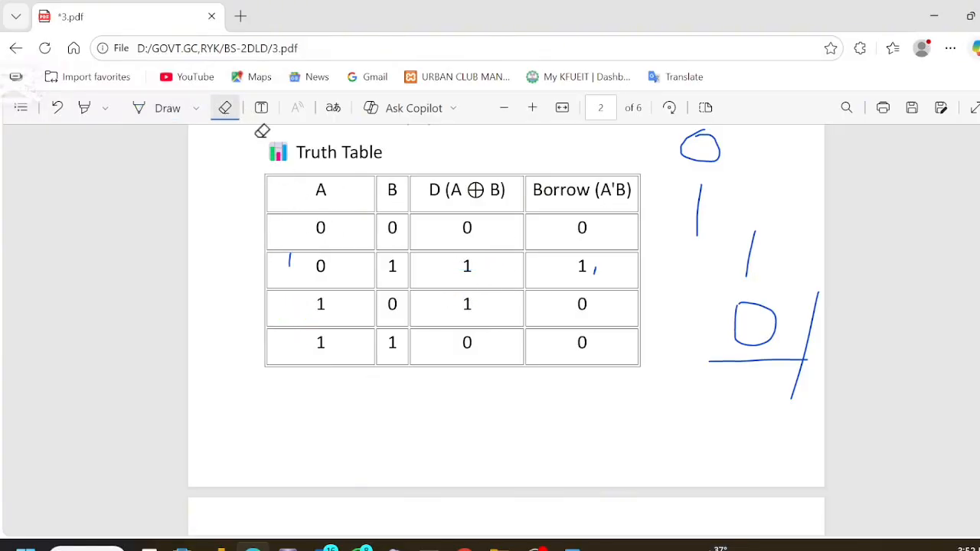
click(172, 112)
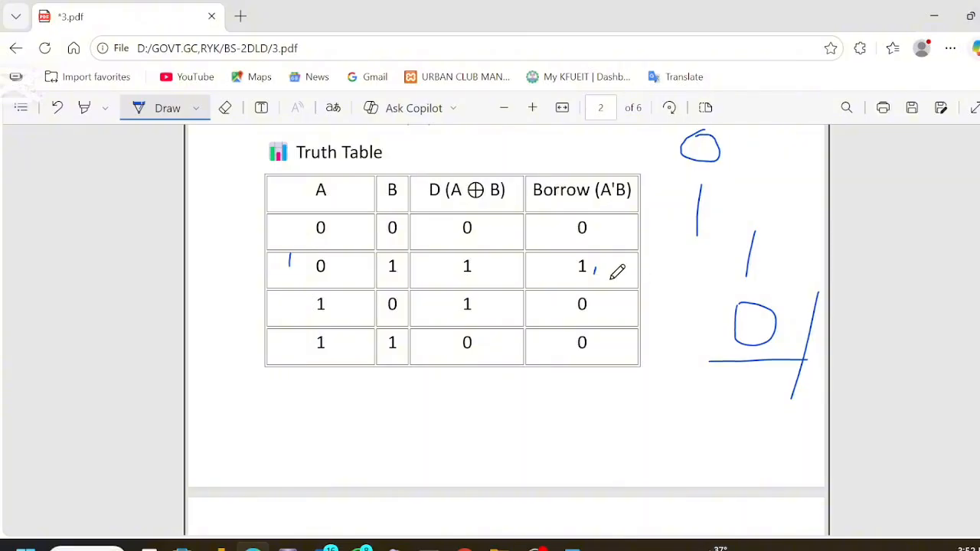
drag(611, 281, 404, 281)
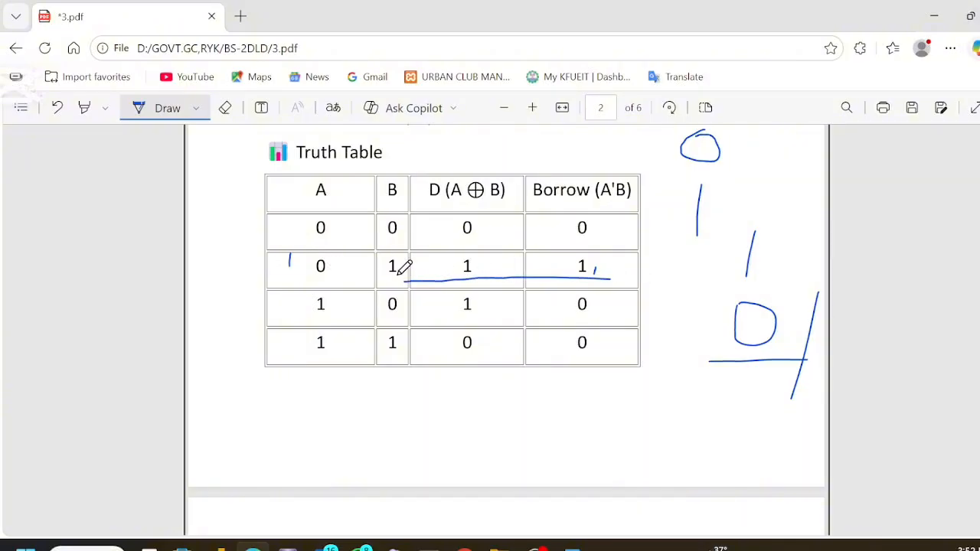
- Review the half subtractor's logical expressions, block diagram, circuit diagram and ON/OFF output table on page 3
scroll(403, 269, down, 5)
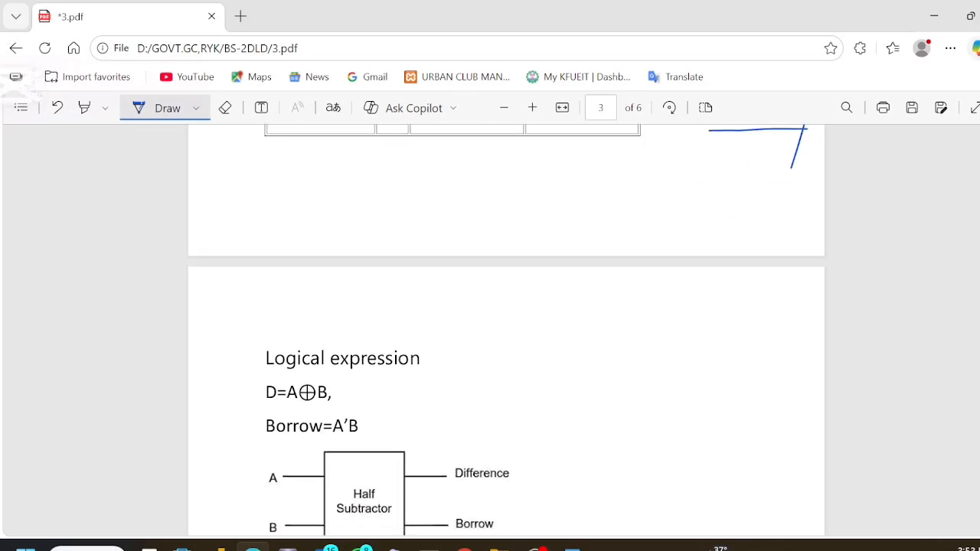
scroll(490, 329, down, 1)
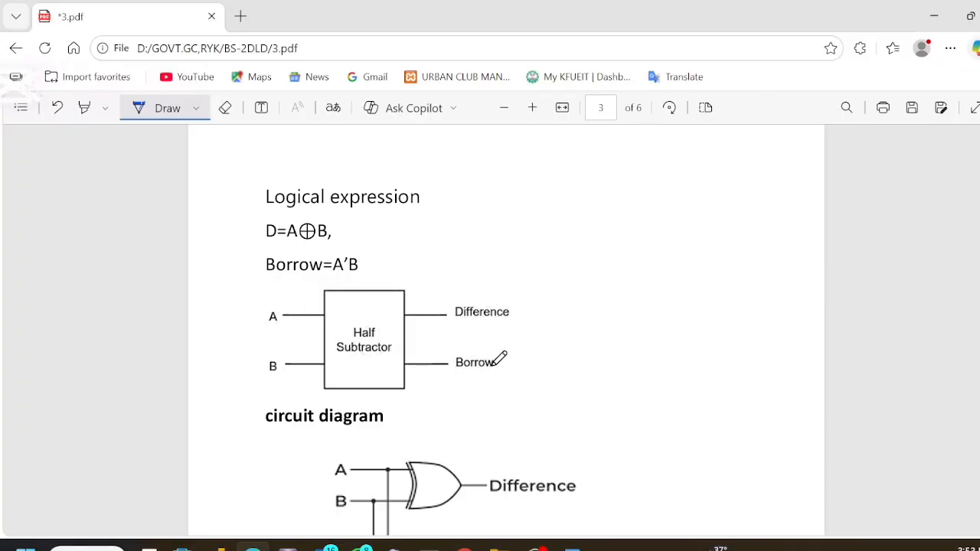
scroll(492, 364, down, 2)
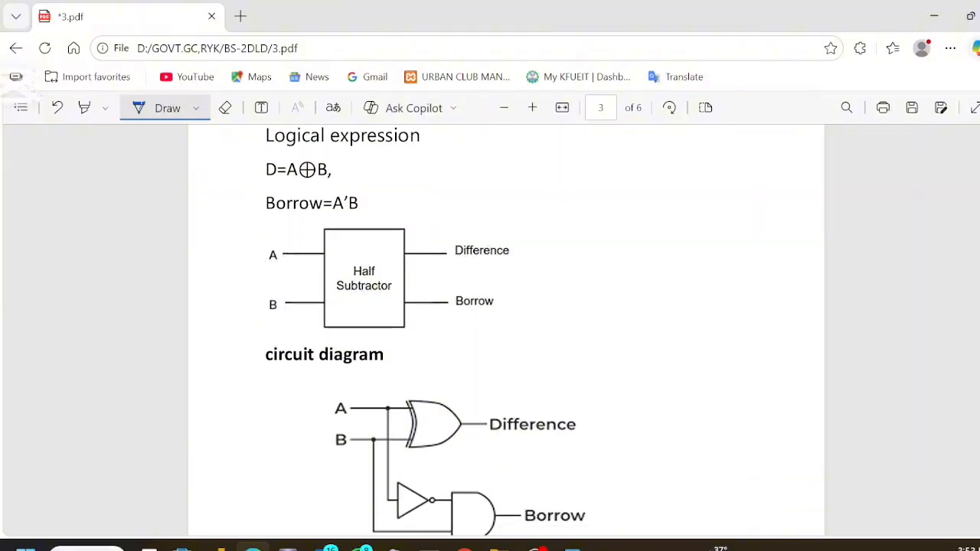
scroll(506, 329, down, 3)
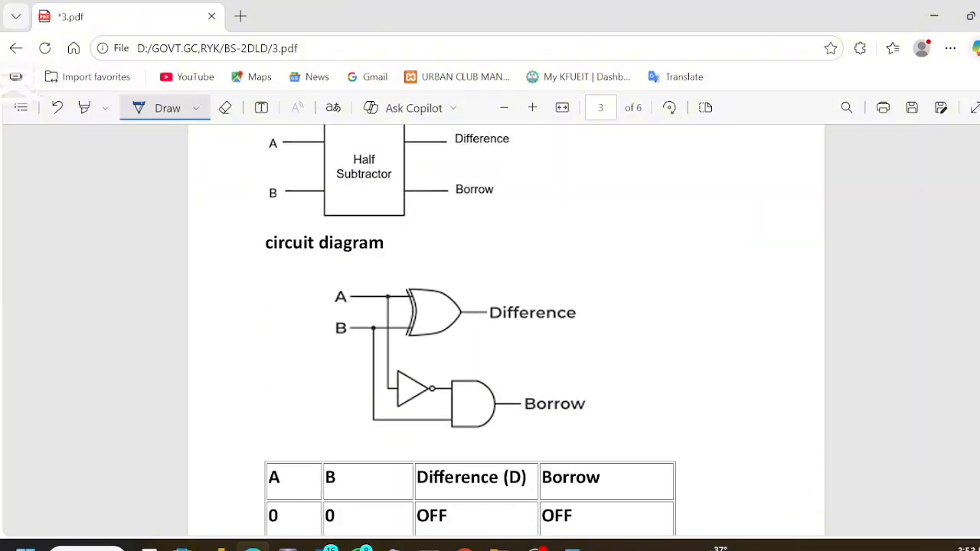
drag(812, 230, 812, 403)
scroll(506, 329, down, 5)
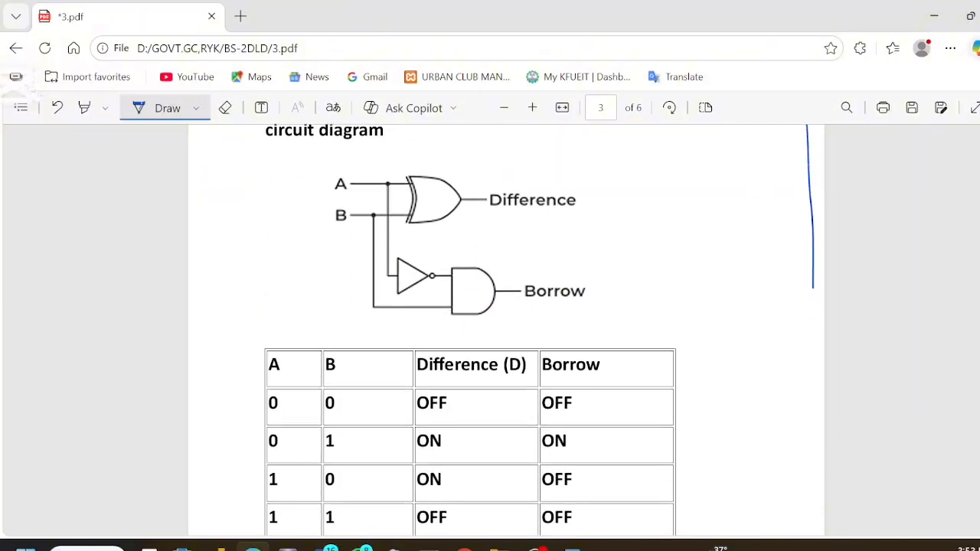
scroll(506, 329, up, 12)
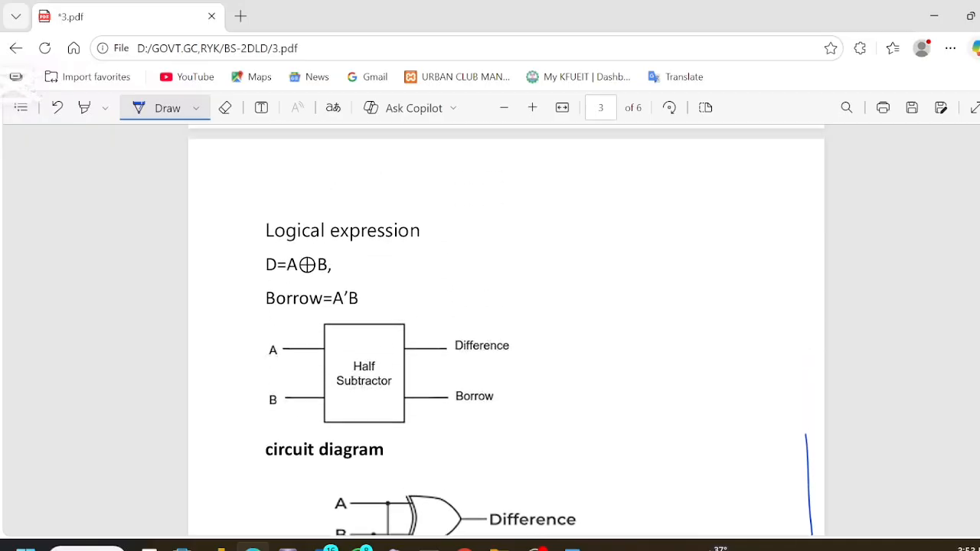
scroll(506, 330, up, 1)
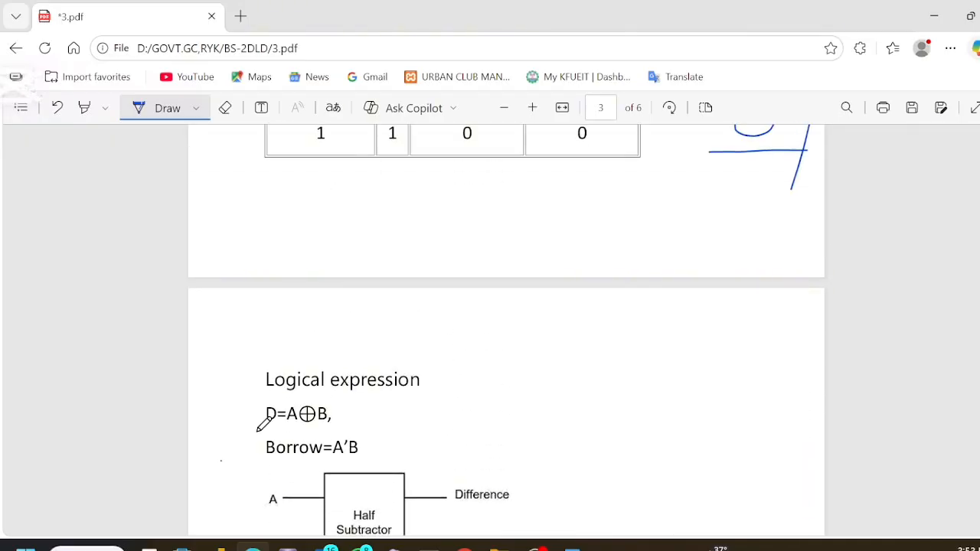
- Stop drawing, copy the expressions D=A⊕B and Borrow=A'B from the PDF, and switch to Multisim
drag(259, 411, 342, 433)
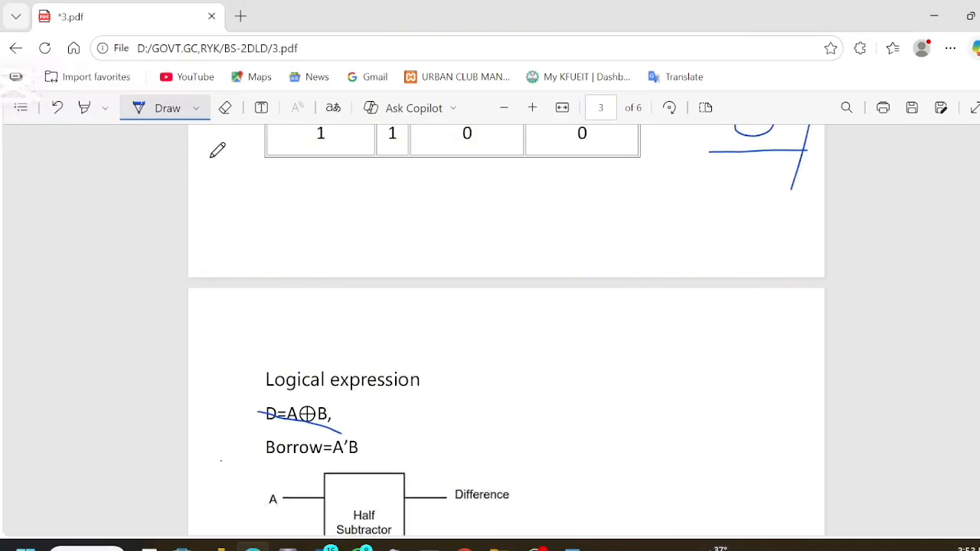
click(167, 108)
drag(260, 412, 363, 445)
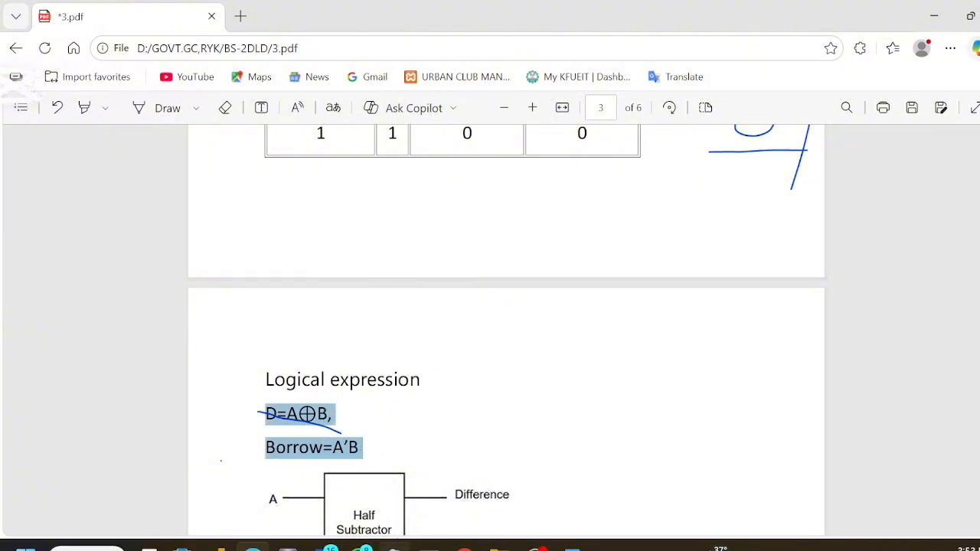
click(287, 549)
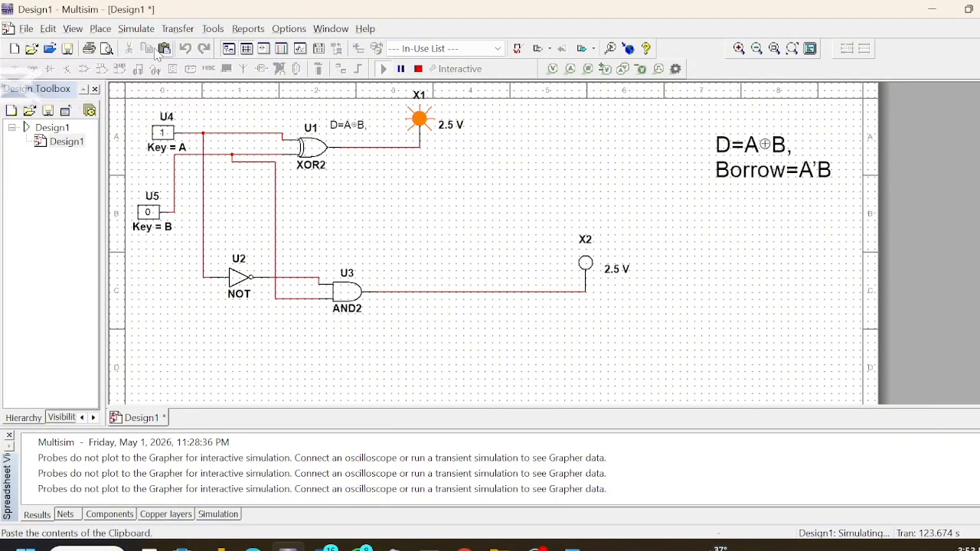
- Close the Design1 schematic window without saving its changes
right_click(68, 143)
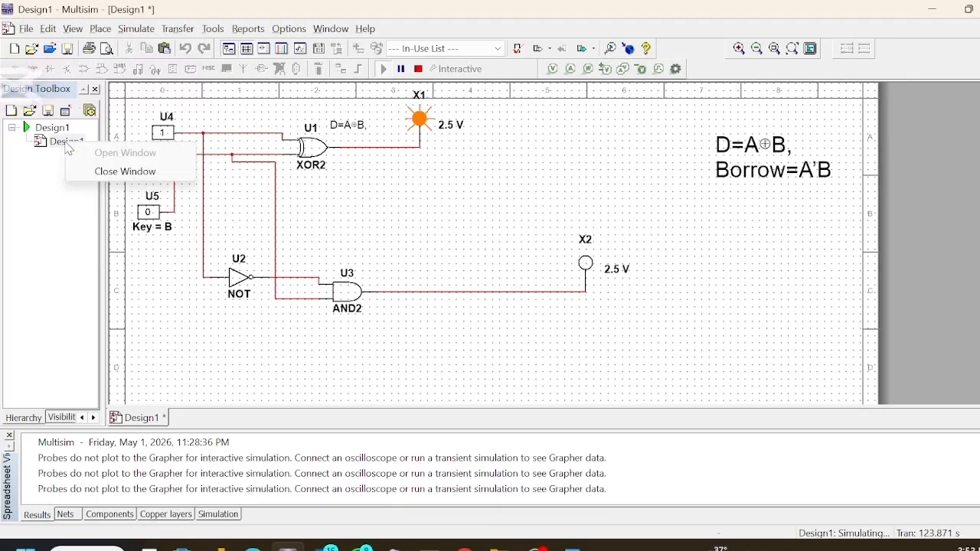
click(111, 173)
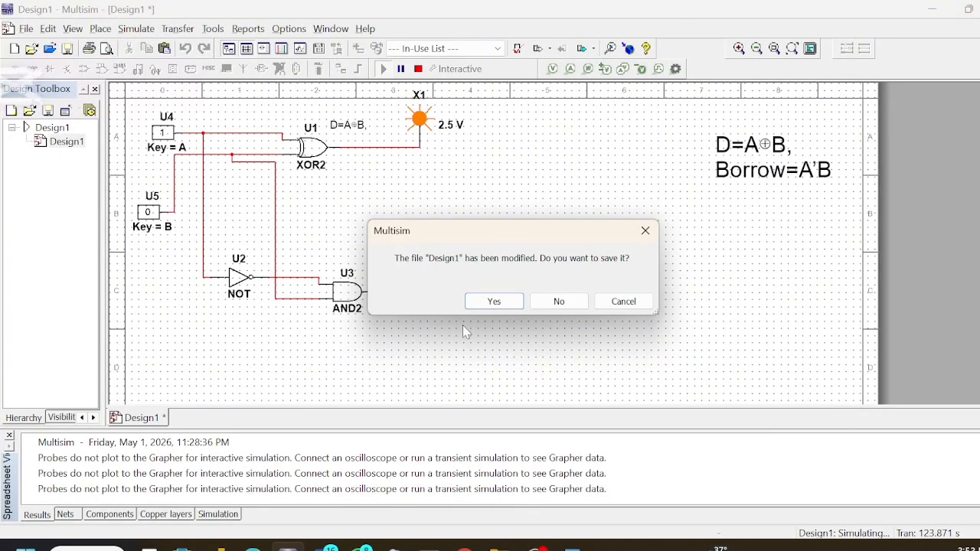
click(559, 302)
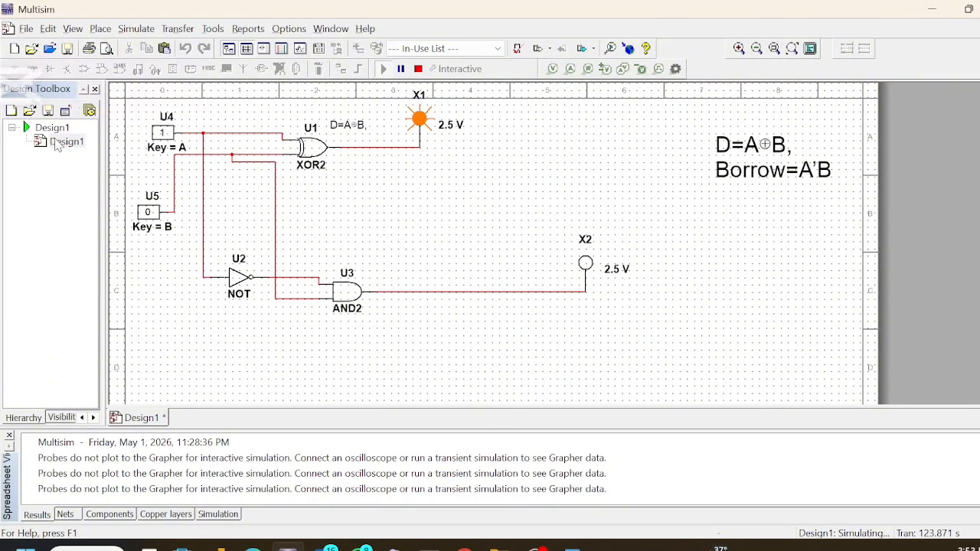
- Reopen the Design1 schematic window from the design hierarchy and close the whole design
right_click(56, 145)
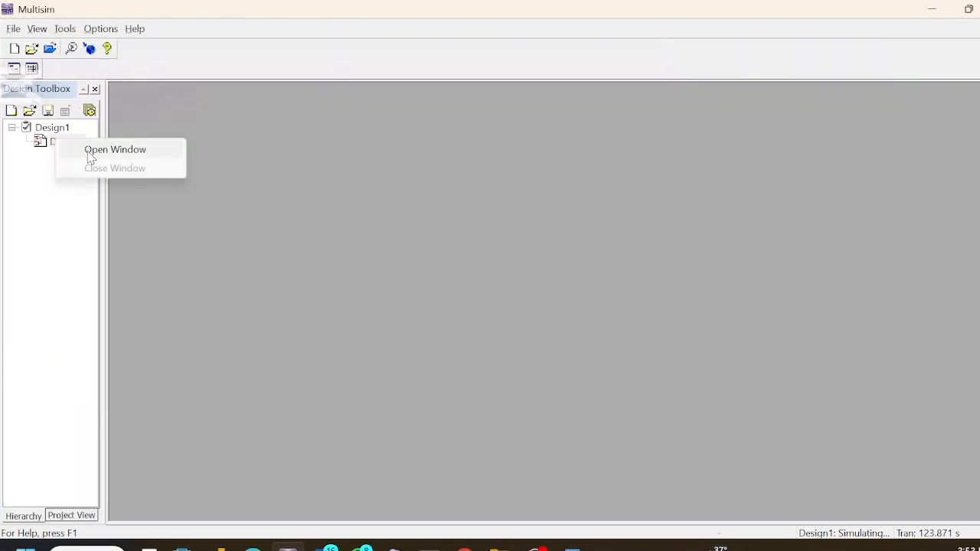
click(89, 152)
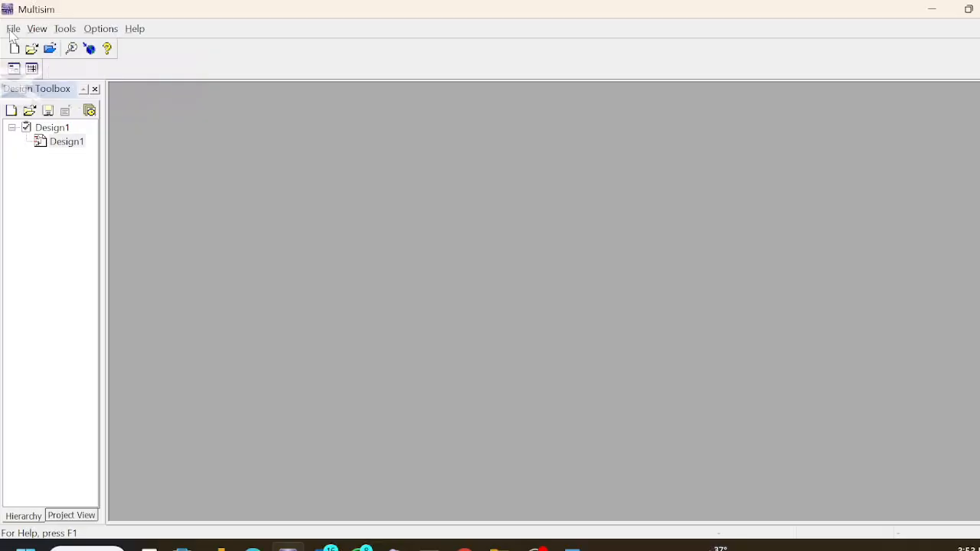
double_click(48, 140)
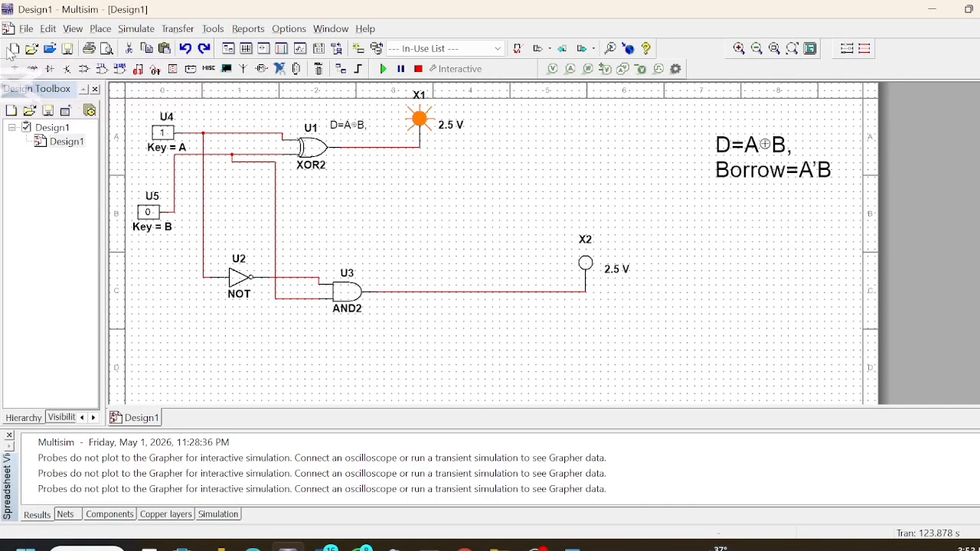
click(49, 143)
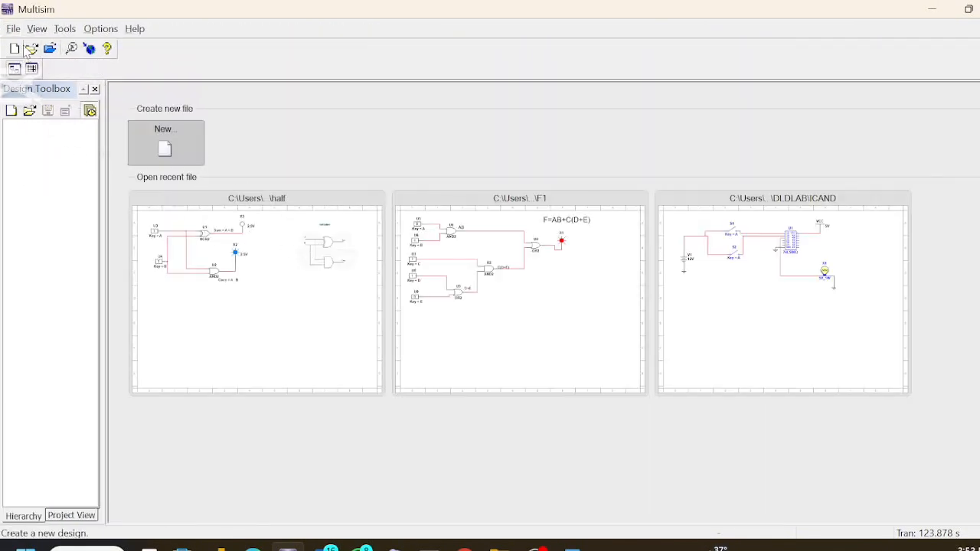
- Create a new design from the Blank template
click(37, 28)
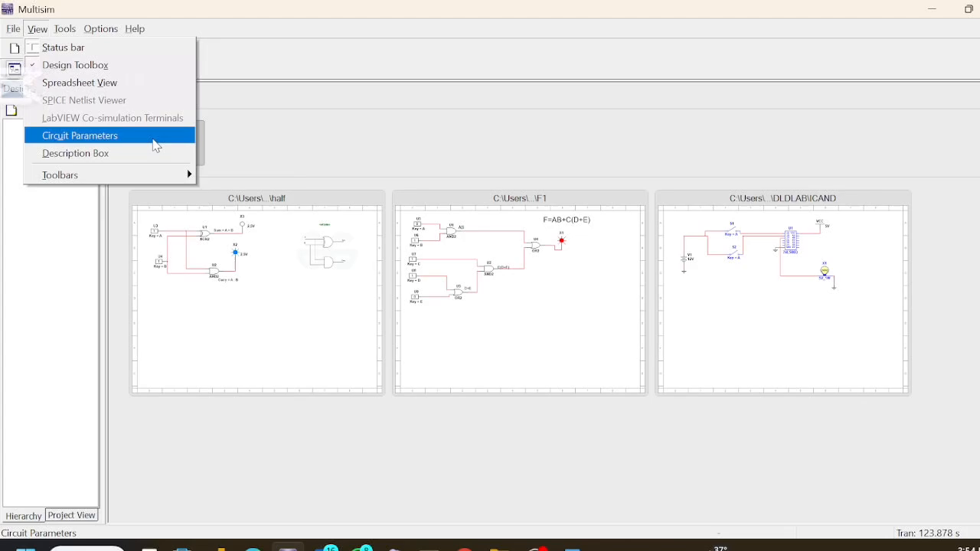
click(255, 145)
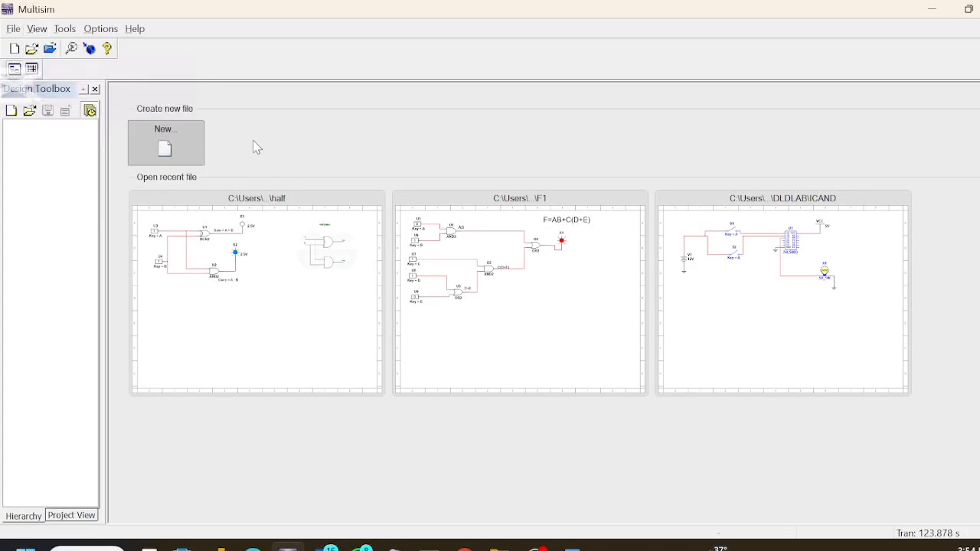
click(177, 158)
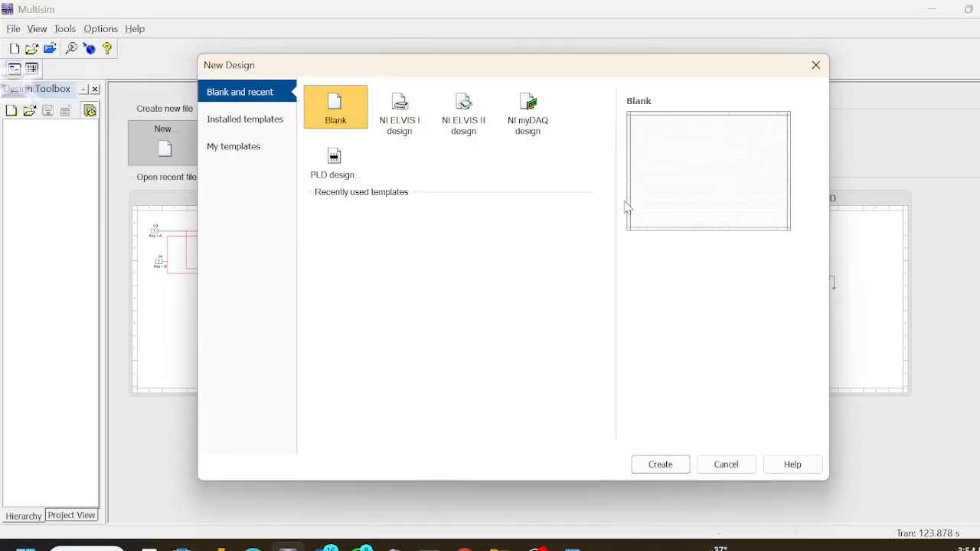
click(660, 466)
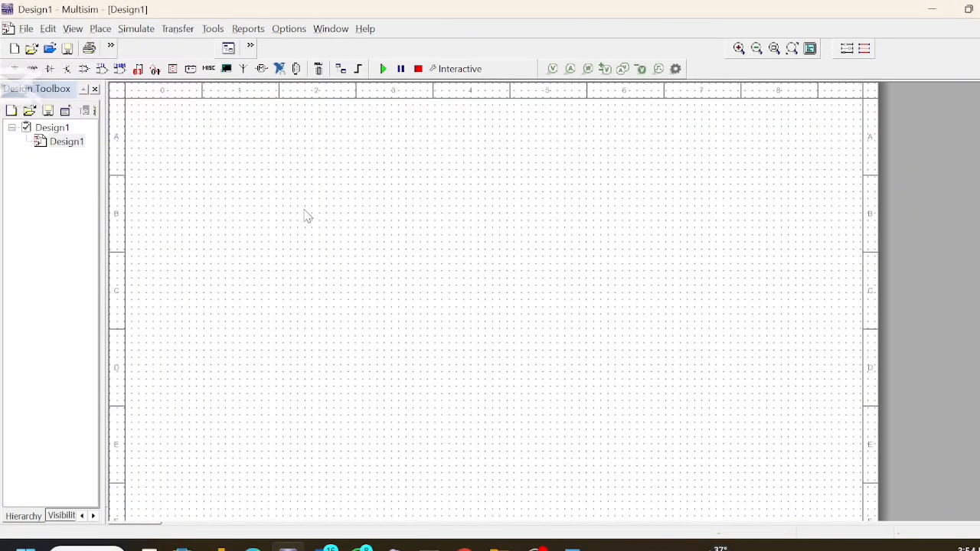
- Paste the copied D and Borrow expressions onto the schematic's upper-right area and set their font size to 18
key(ctrl+v)
click(711, 178)
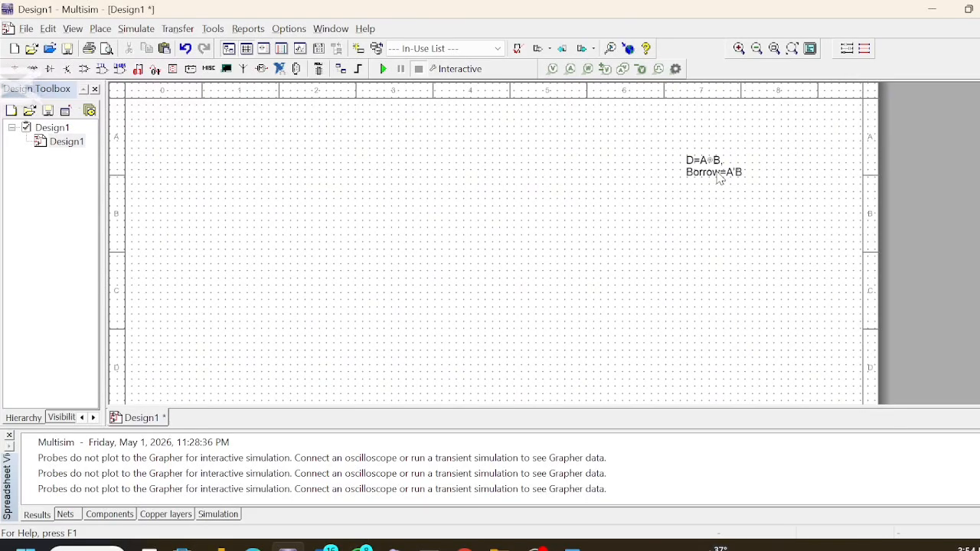
double_click(718, 178)
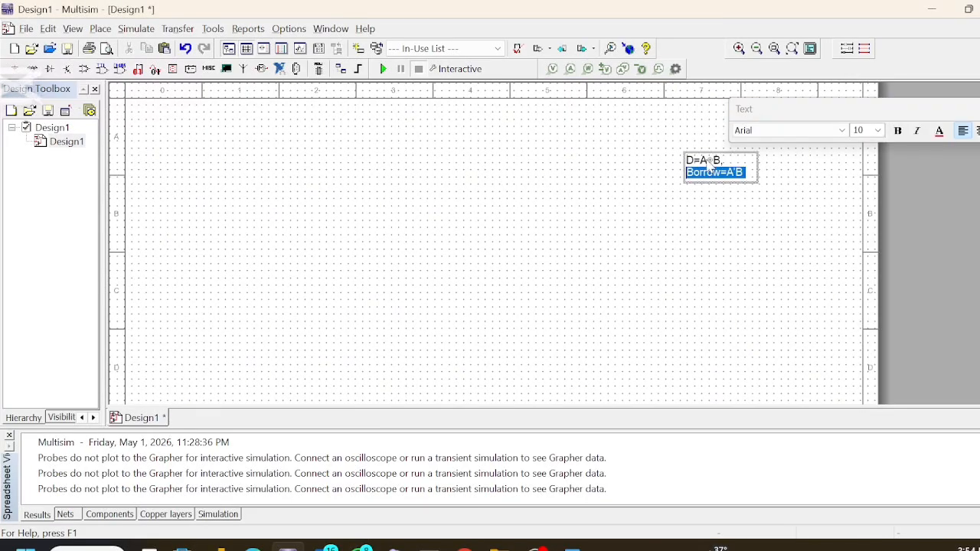
click(878, 131)
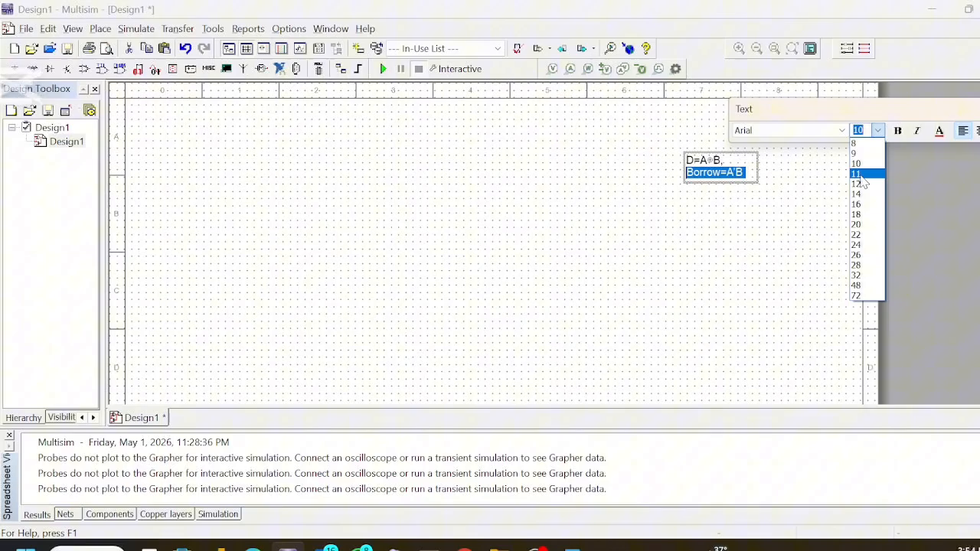
click(865, 218)
click(792, 291)
click(715, 294)
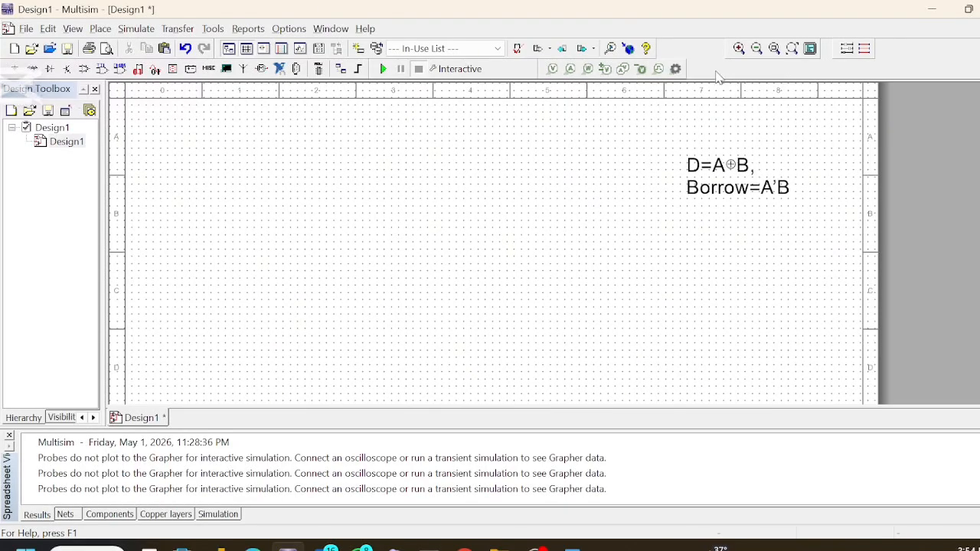
- Start placing a component, list all component groups of the Master Database and search for "and"
right_click(280, 191)
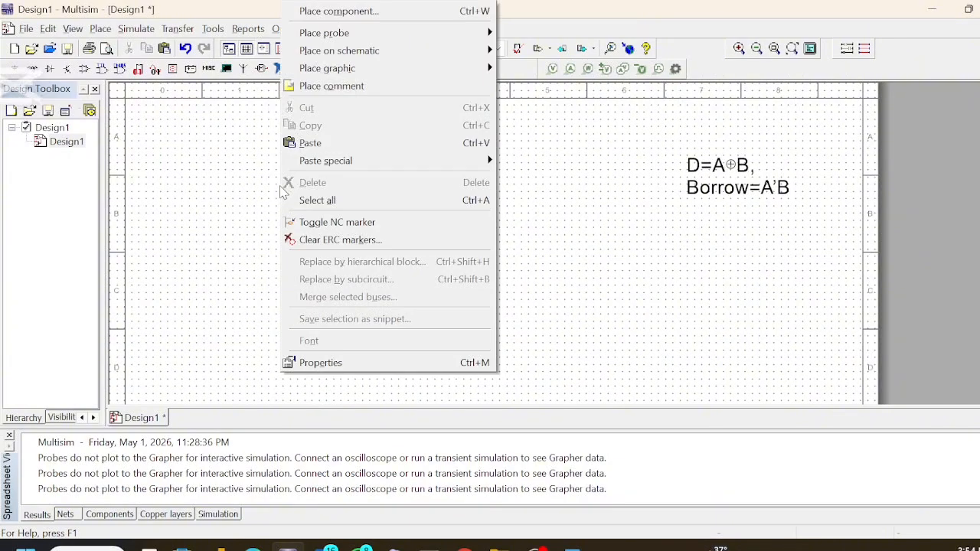
click(366, 12)
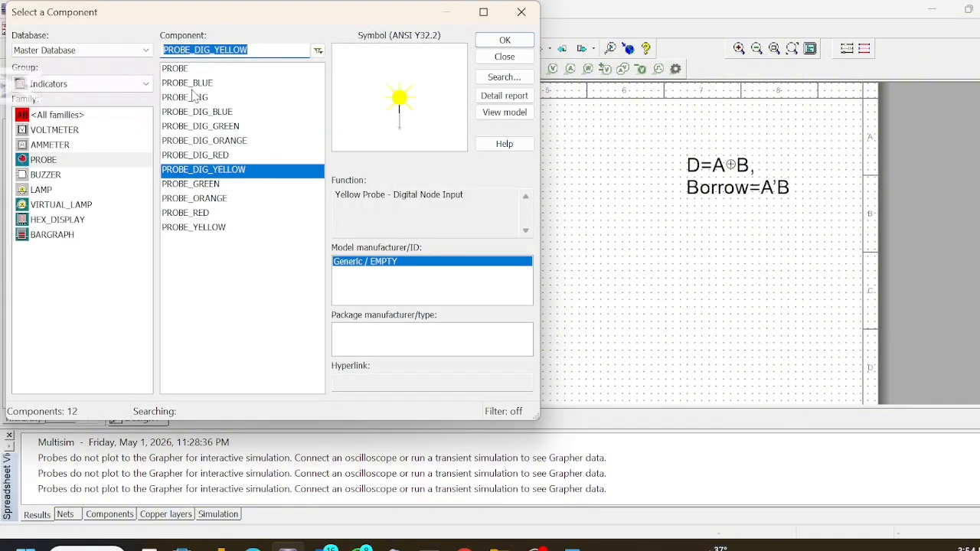
click(147, 84)
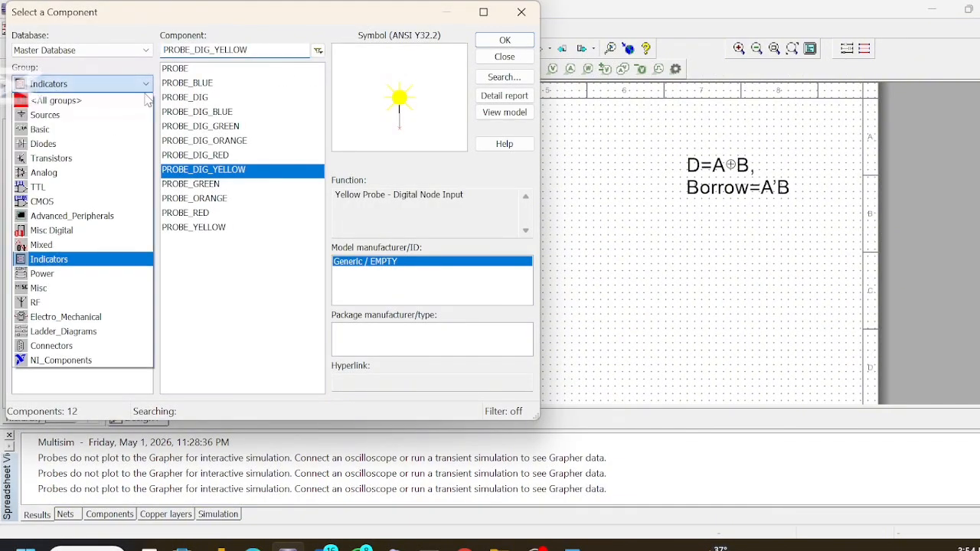
click(137, 101)
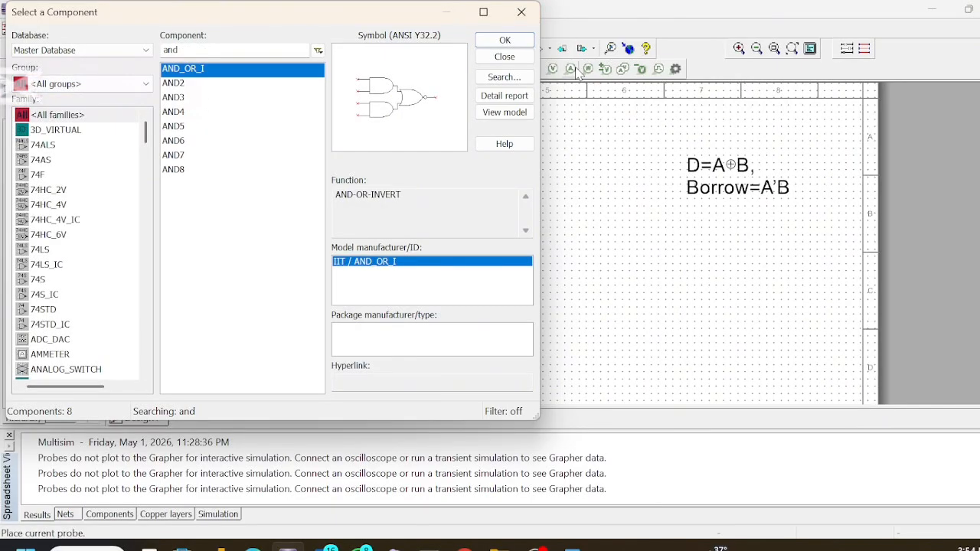
click(500, 39)
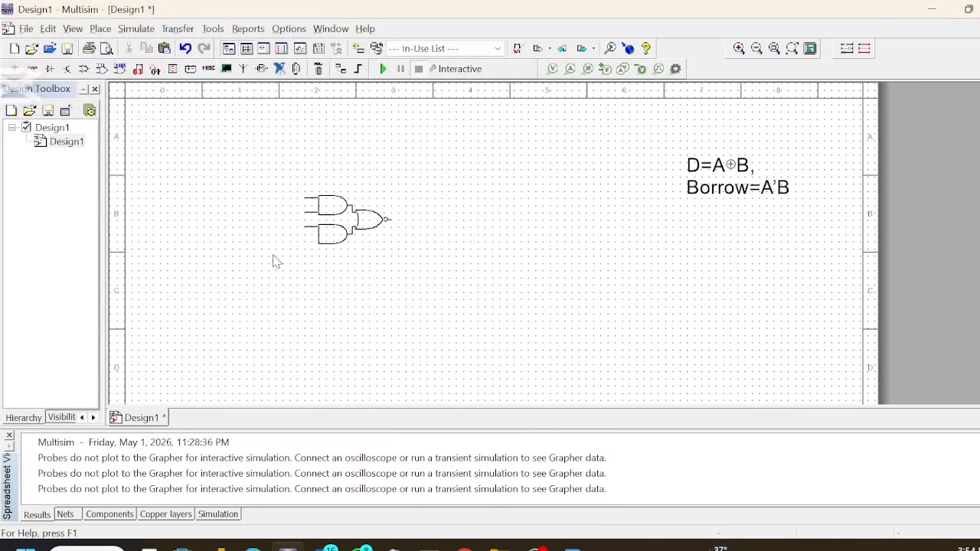
click(229, 306)
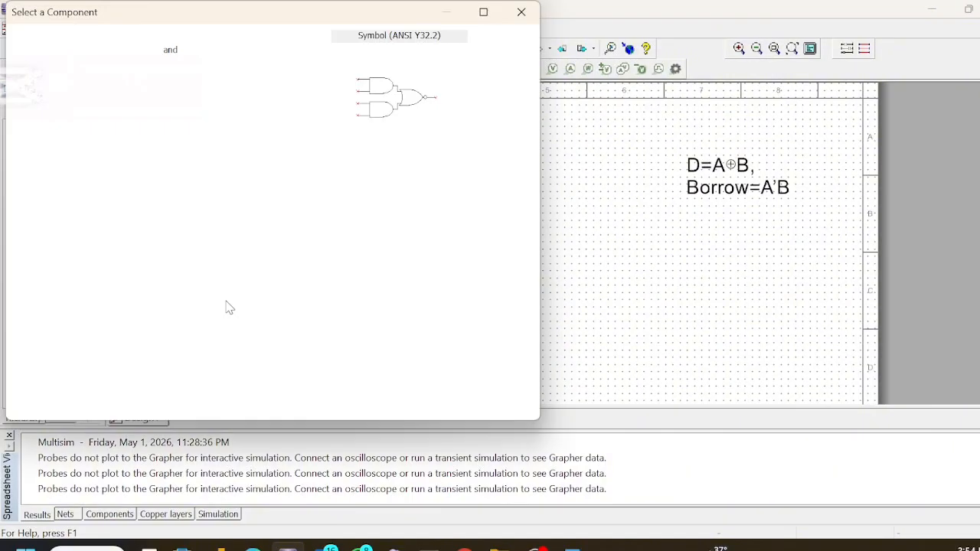
key(Delete)
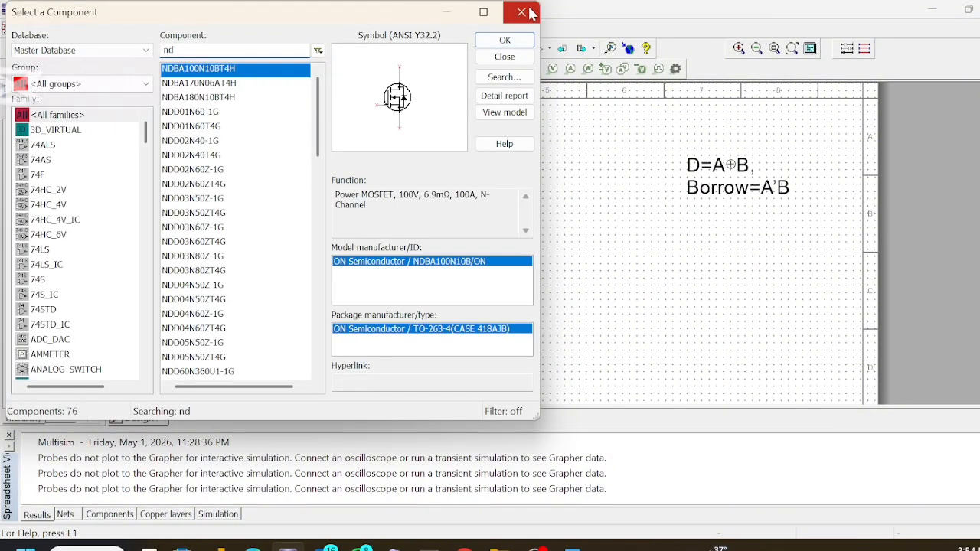
click(521, 12)
click(268, 286)
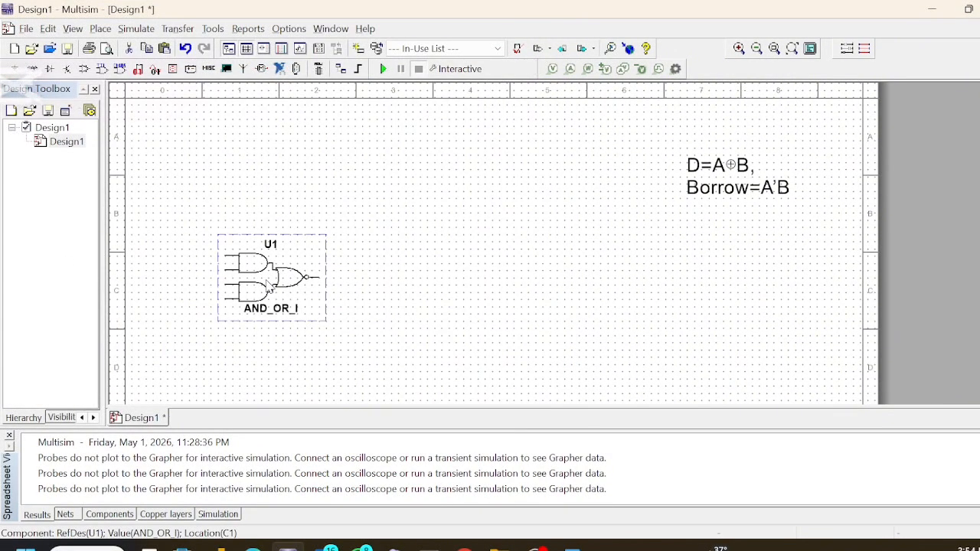
key(Delete)
- Search the components for "xor" and place a two-input XOR2 gate in the upper-left area of the schematic
right_click(268, 286)
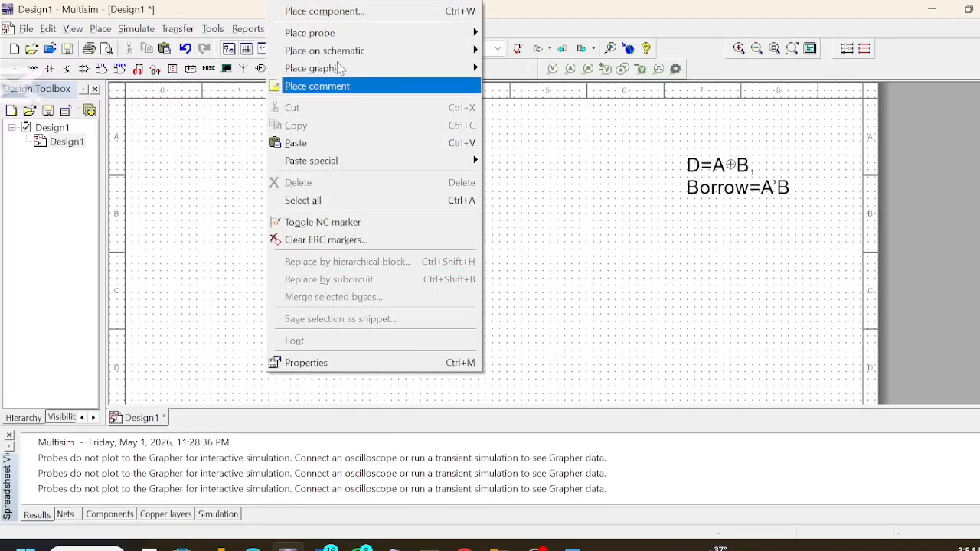
click(344, 11)
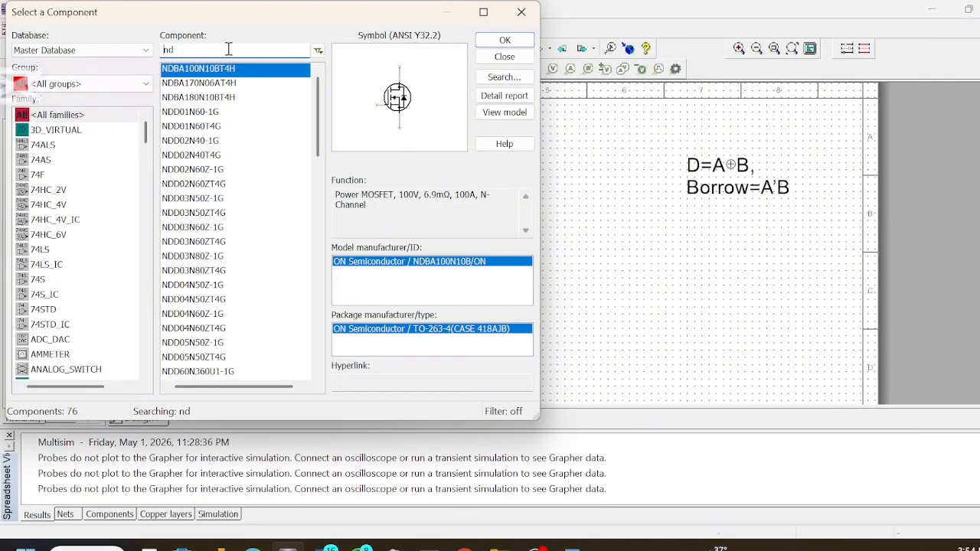
key(BackSpace)
key(BackSpace)
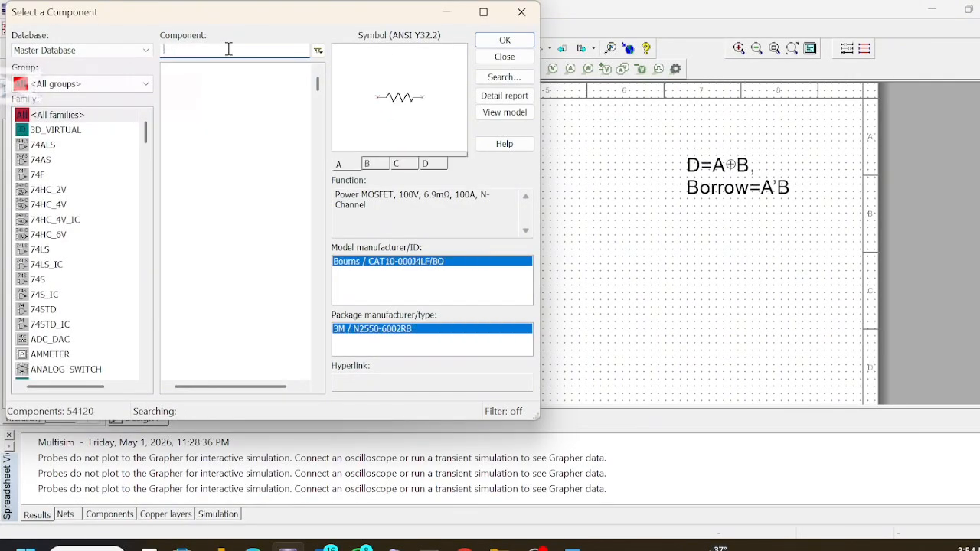
text(xor)
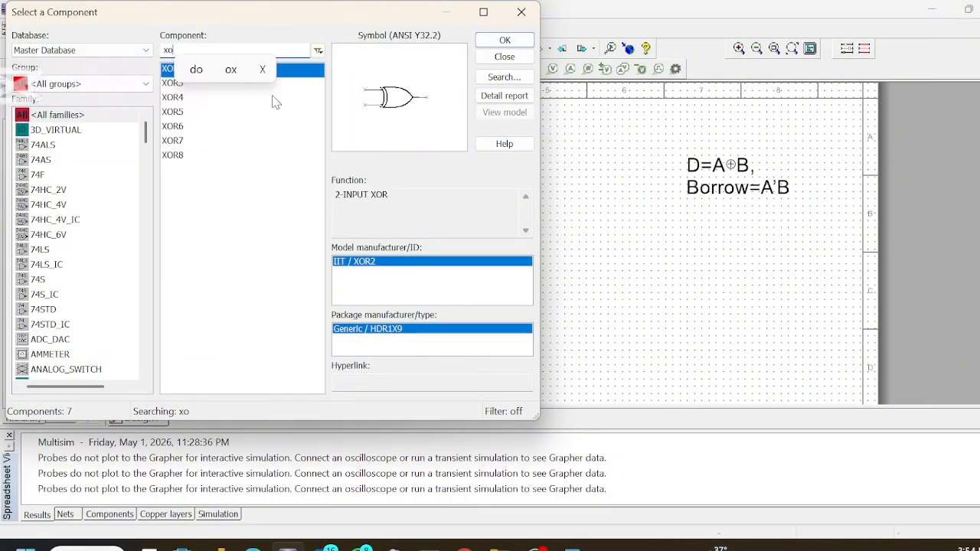
click(506, 41)
click(262, 181)
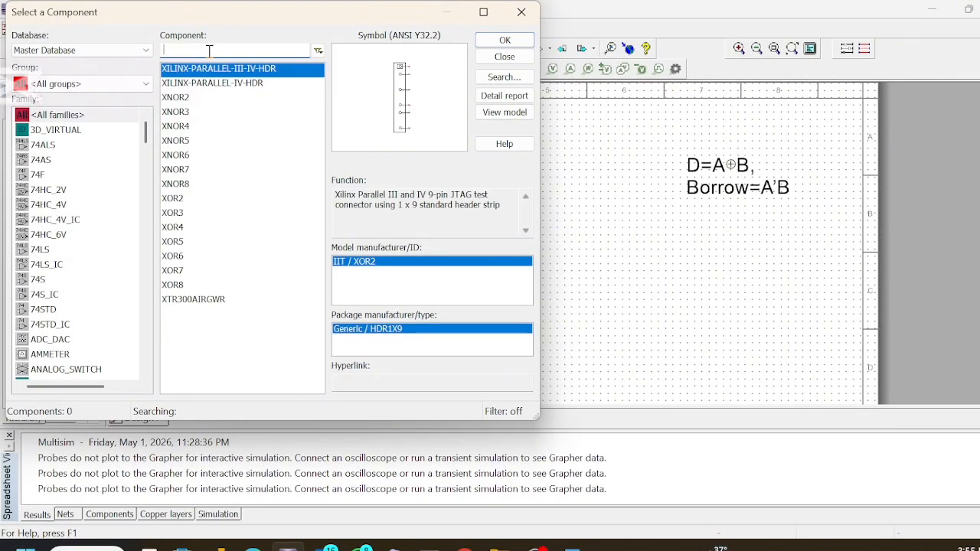
- Search the components for "and" and place a two-input AND2 gate below and to the right of the XOR gate
key(BackSpace)
text(and)
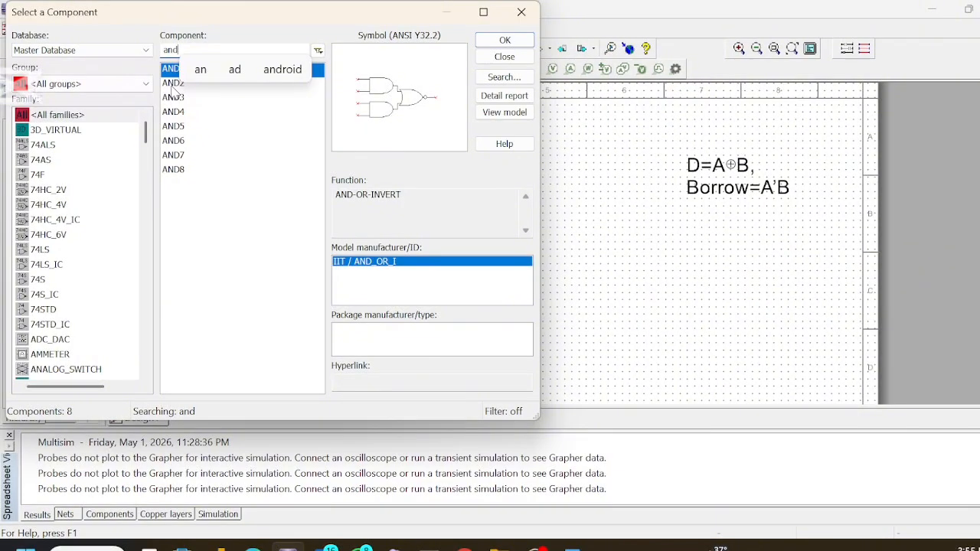
click(184, 154)
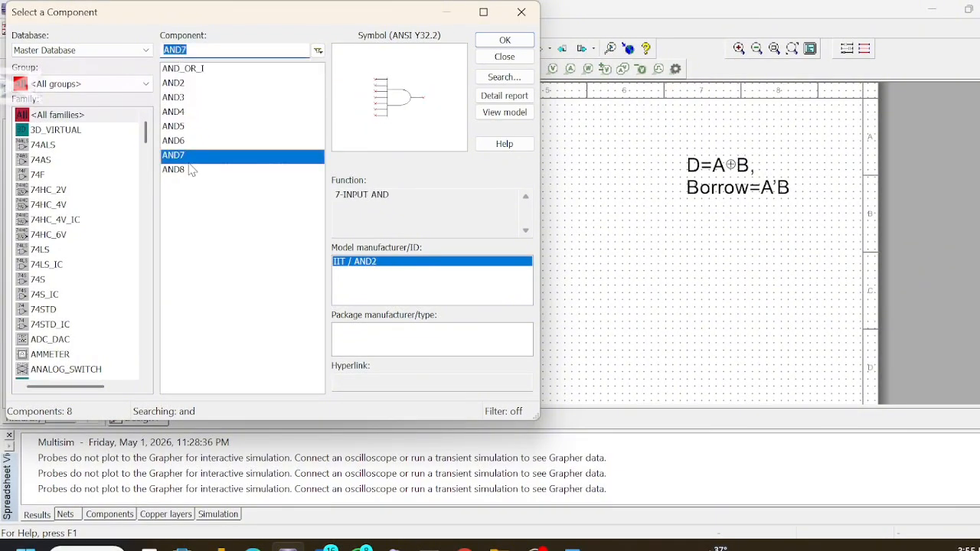
click(229, 83)
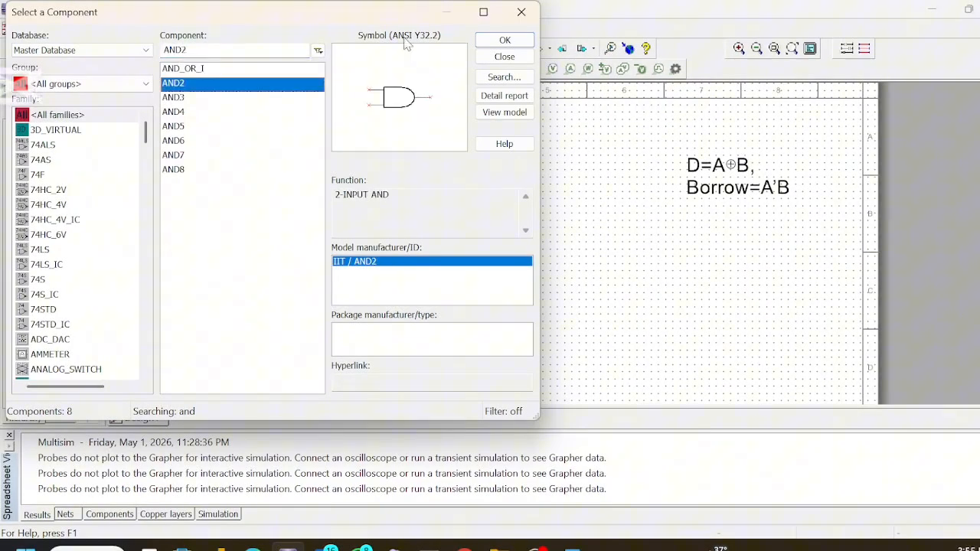
click(505, 40)
click(335, 278)
- Search the components for "not" and place a NOT inverter to the lower left of the AND gate
key(BackSpace)
key(BackSpace)
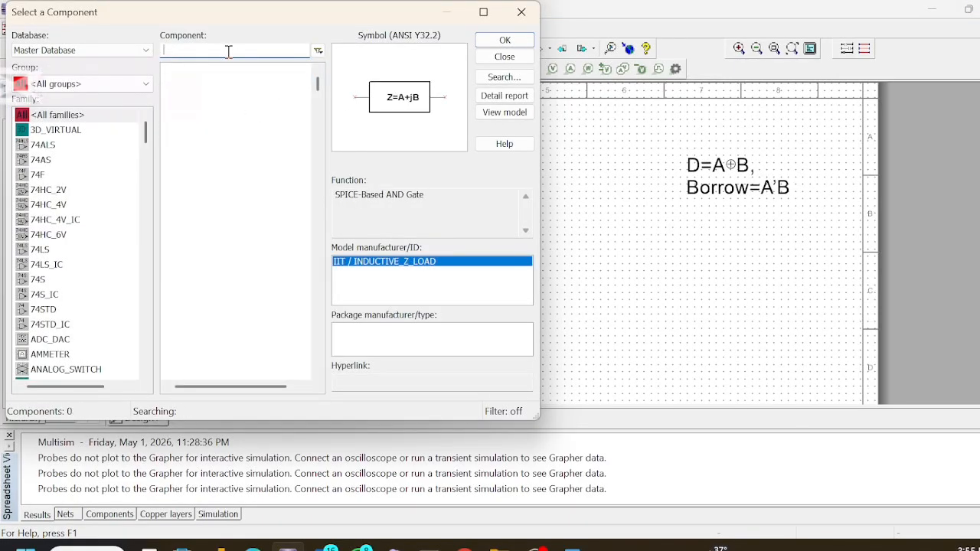
text(no)
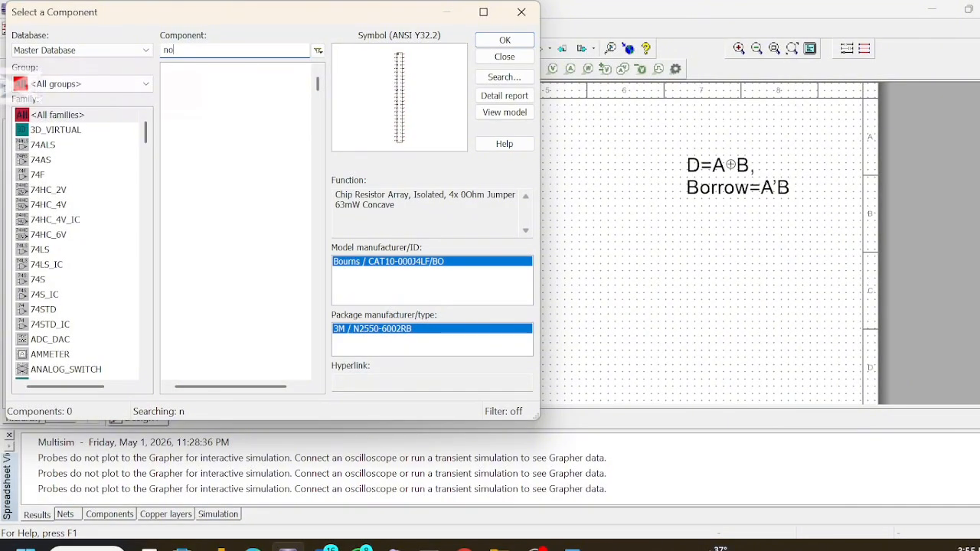
text(t)
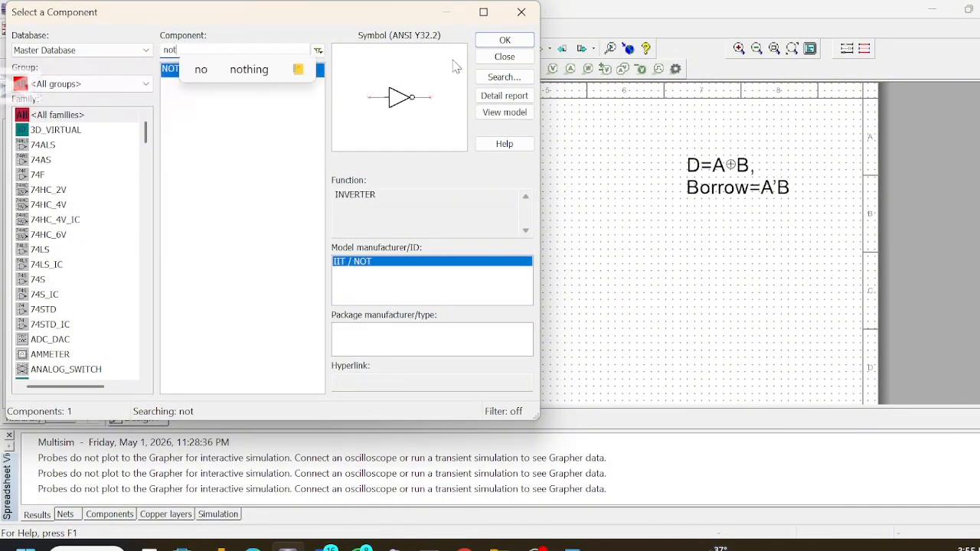
click(499, 41)
click(237, 287)
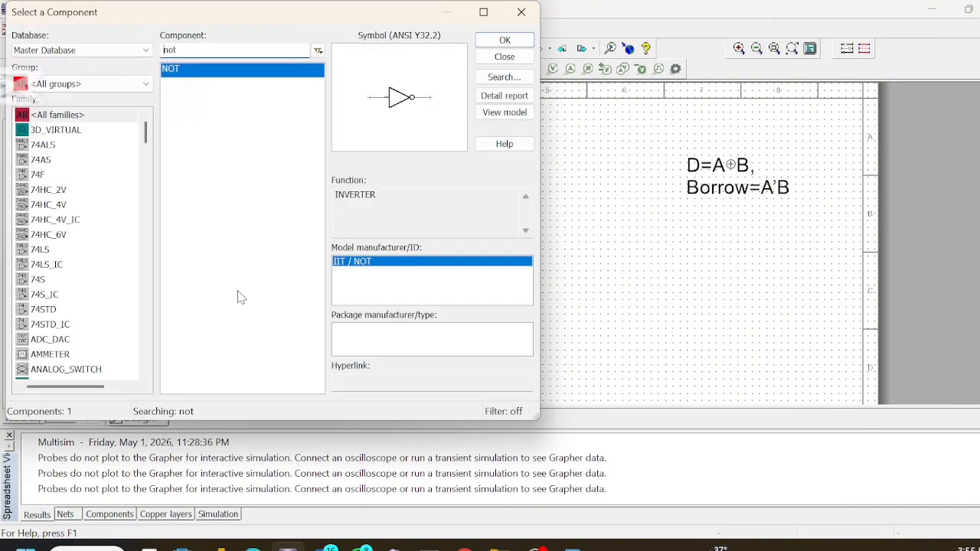
- Place two INTERACTIVE_DIGITAL_CONSTANT components from the Sources group, one above the other, left of the gates
click(141, 85)
click(111, 116)
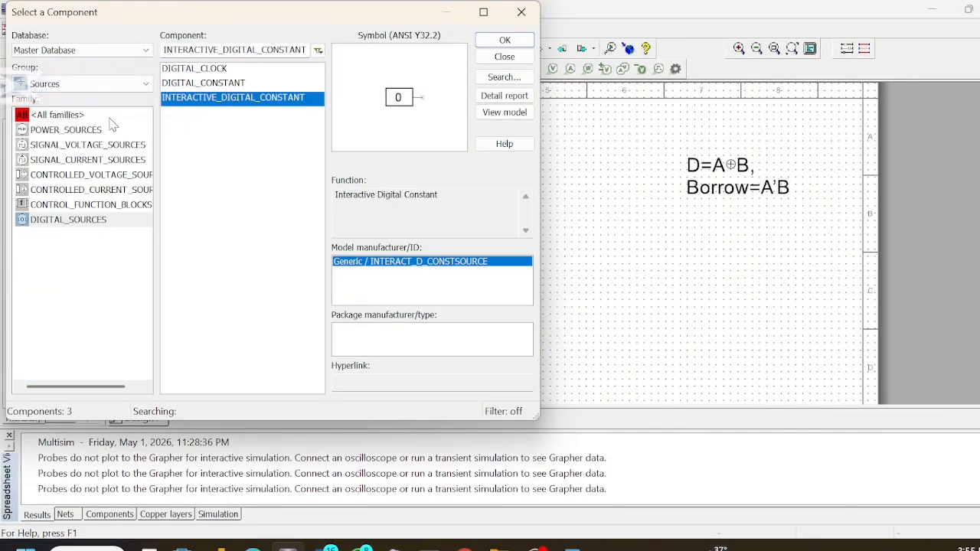
click(501, 41)
click(167, 193)
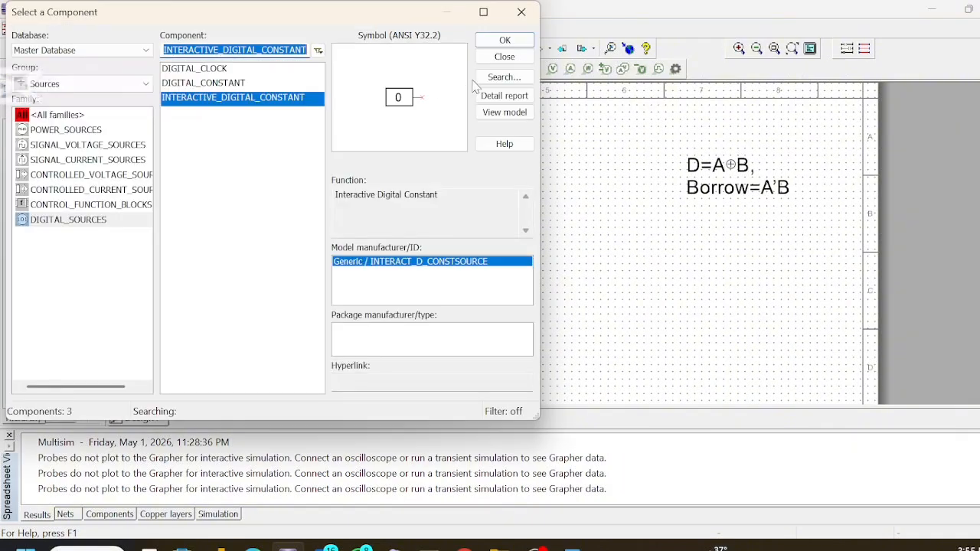
click(502, 41)
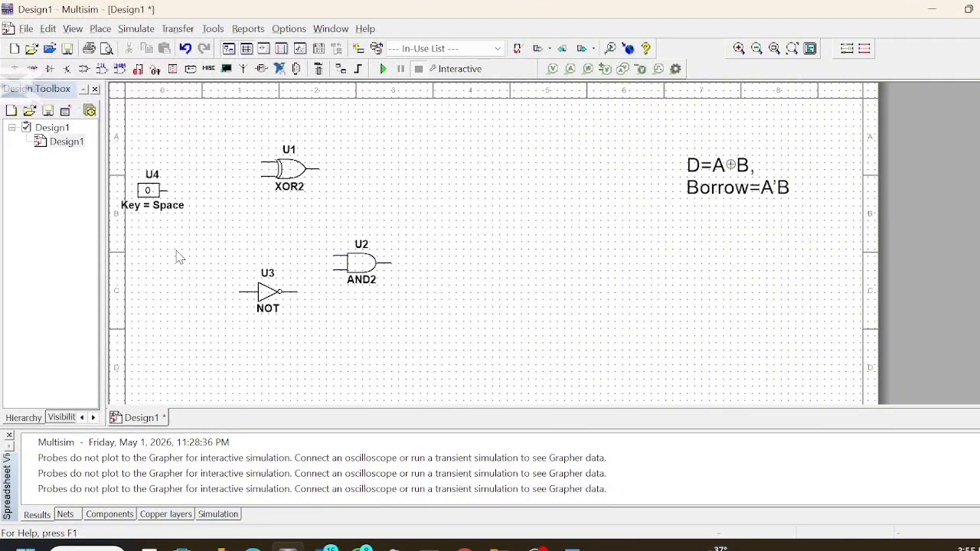
click(177, 256)
- Place a PROBE_DIG_YELLOW and a PROBE_RED below it from the Indicators group, right of the gates, and finish placing components
click(146, 84)
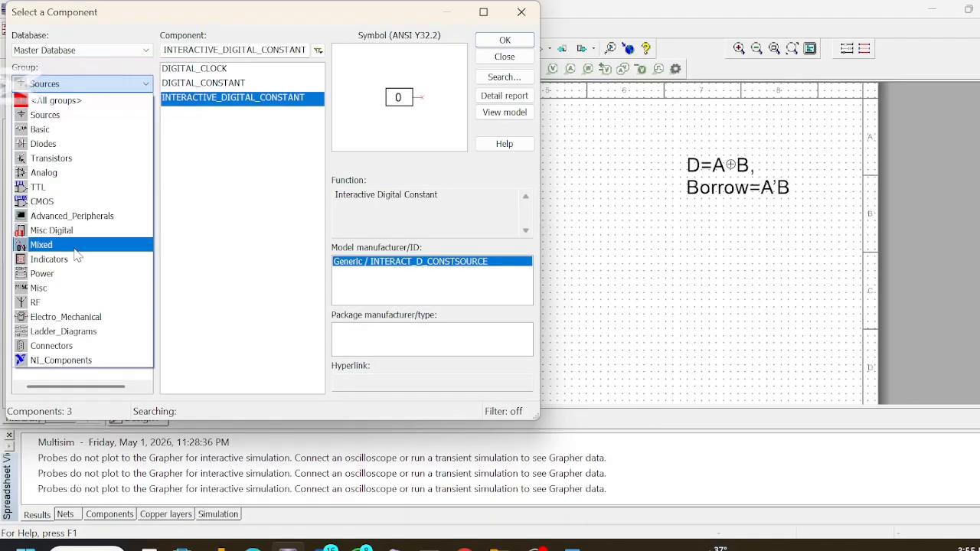
click(75, 259)
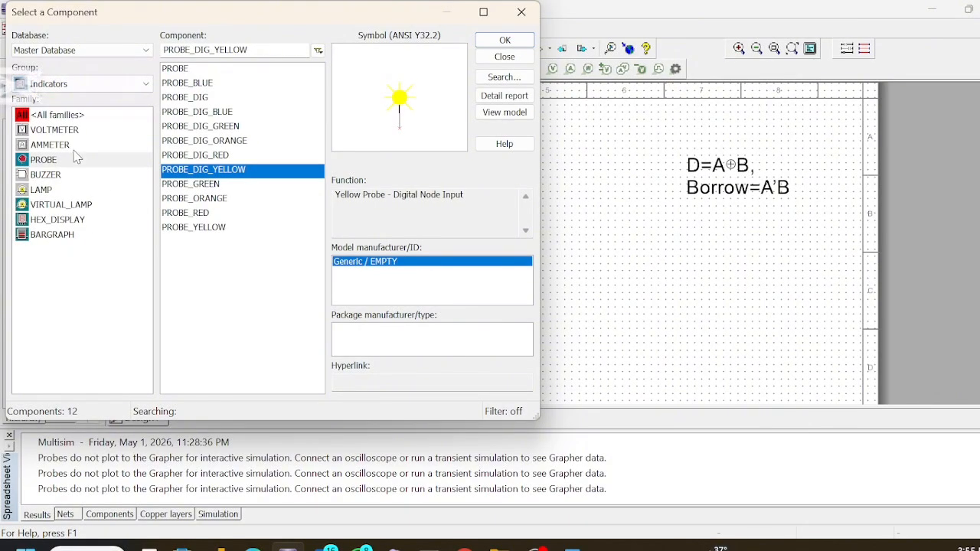
click(504, 41)
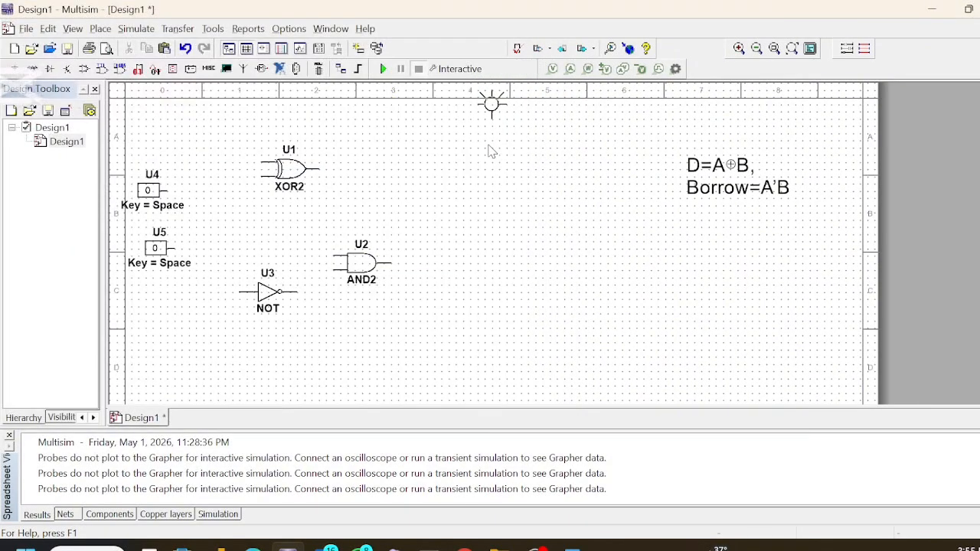
key(Escape)
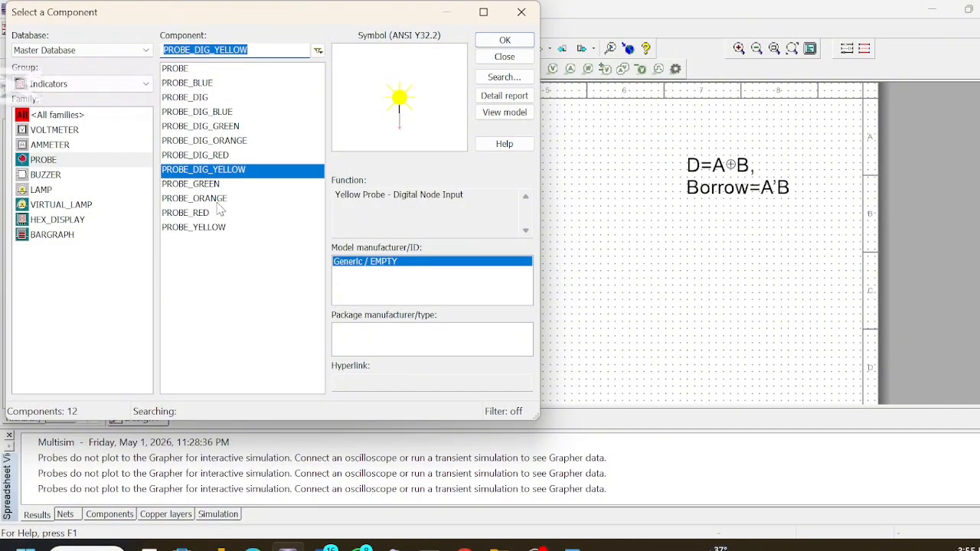
click(201, 213)
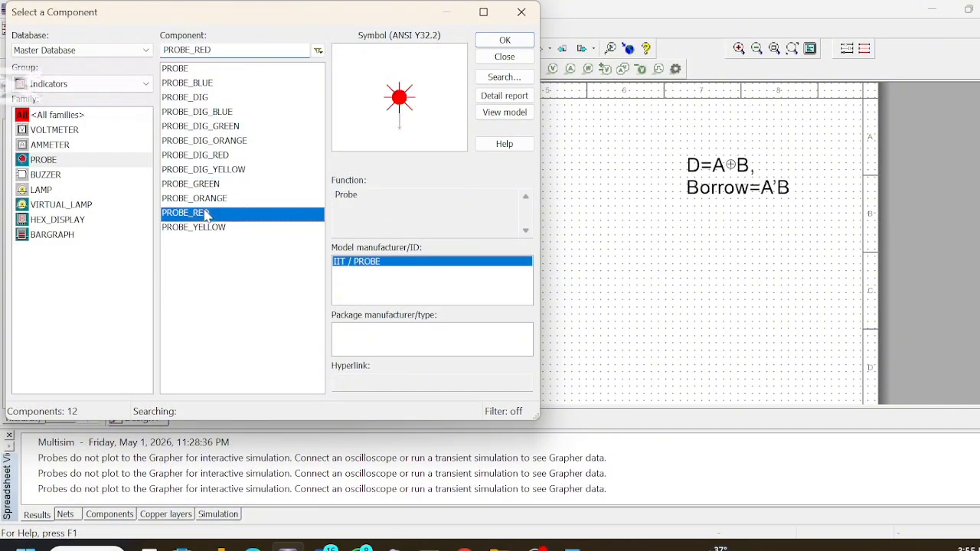
click(504, 41)
key(Escape)
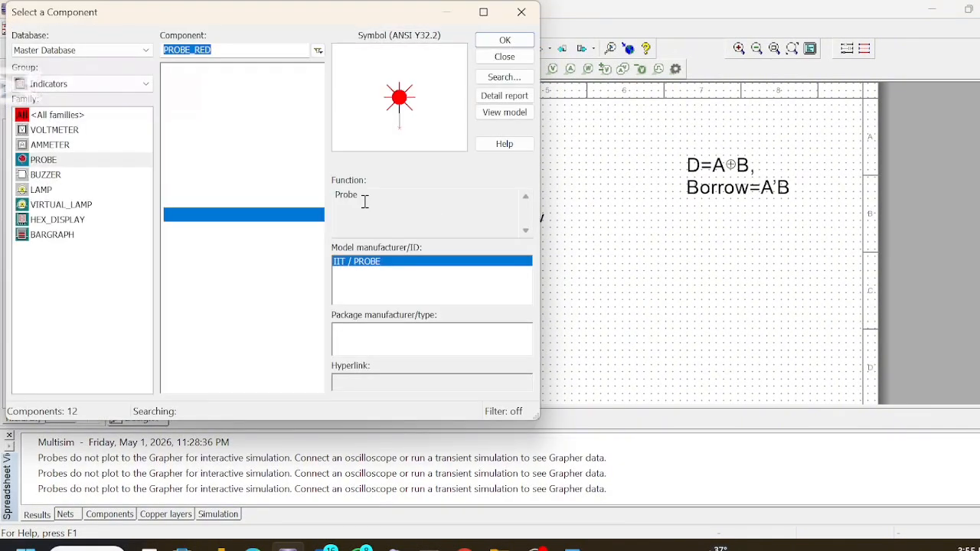
click(521, 11)
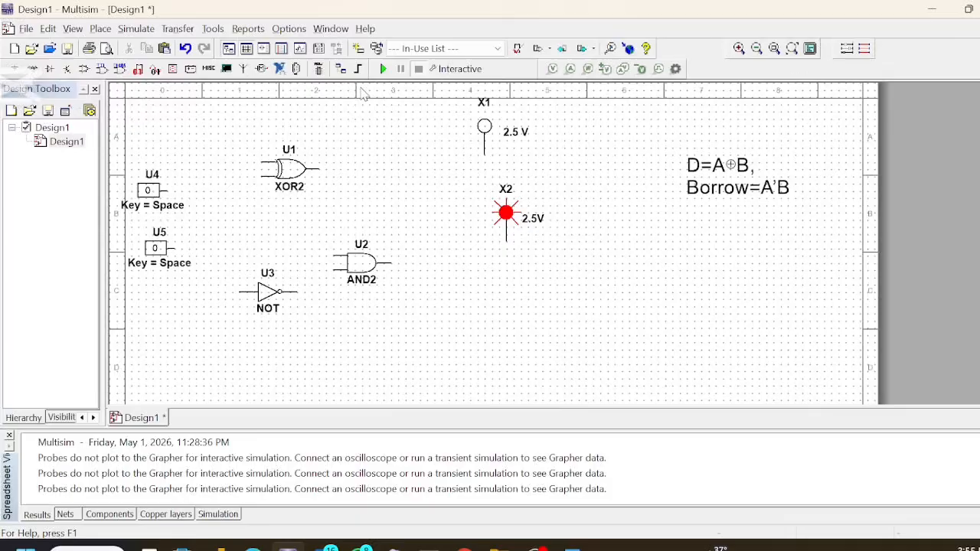
- Set the toggle key of the upper interactive digital constant to A
right_click(169, 205)
click(163, 201)
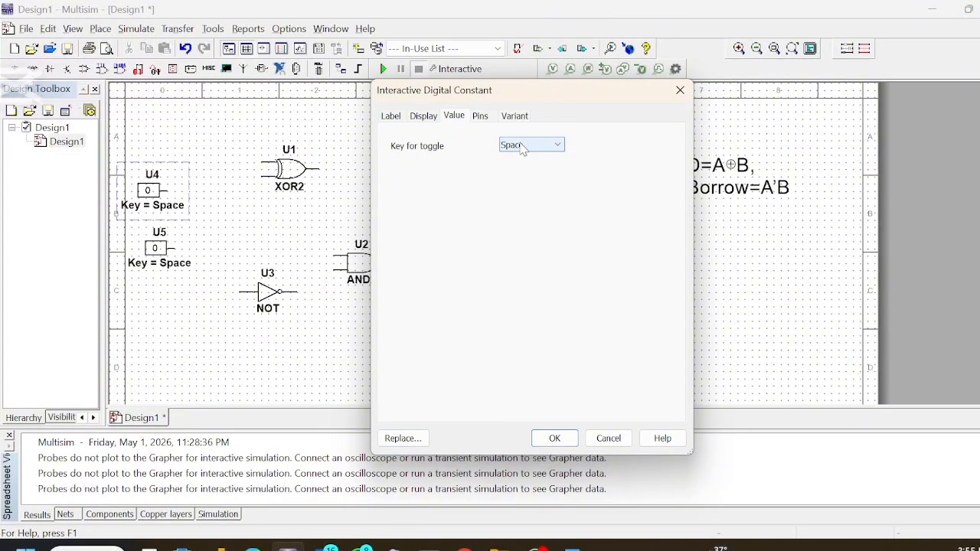
click(523, 145)
click(531, 173)
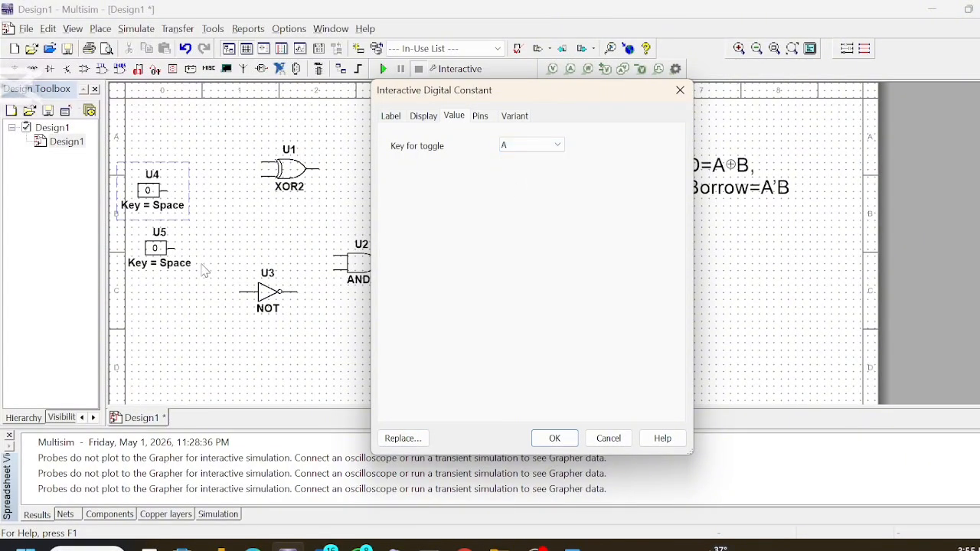
click(555, 438)
- Set the toggle key of the lower interactive digital constant to B
click(173, 262)
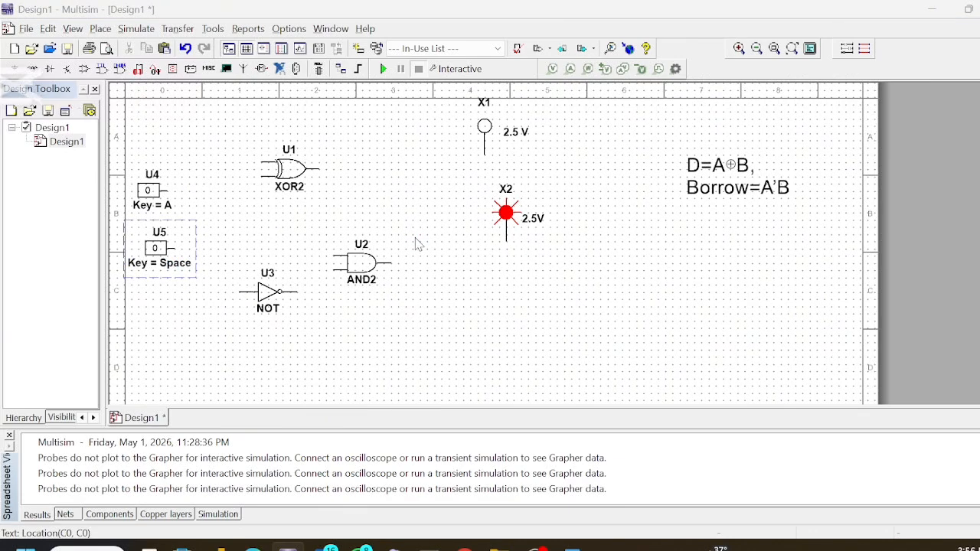
click(556, 146)
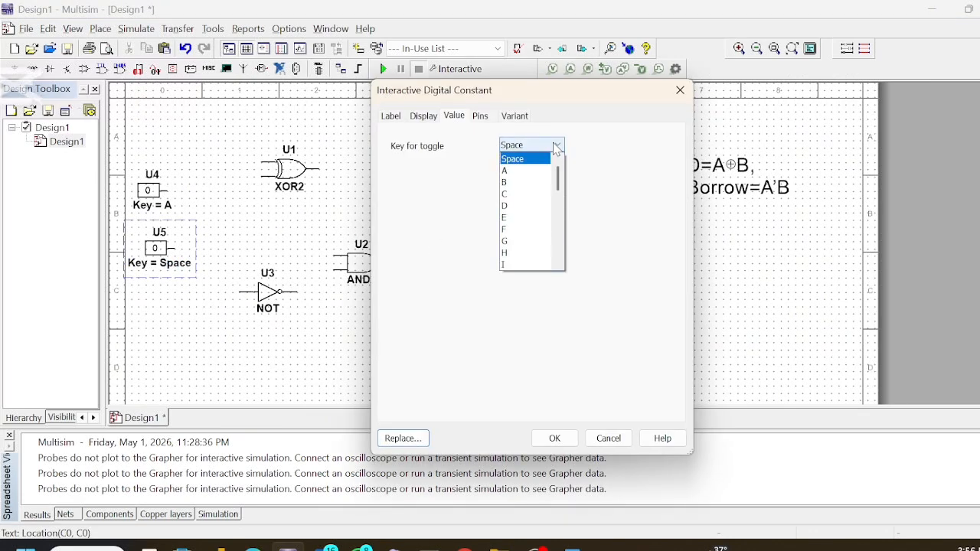
click(528, 182)
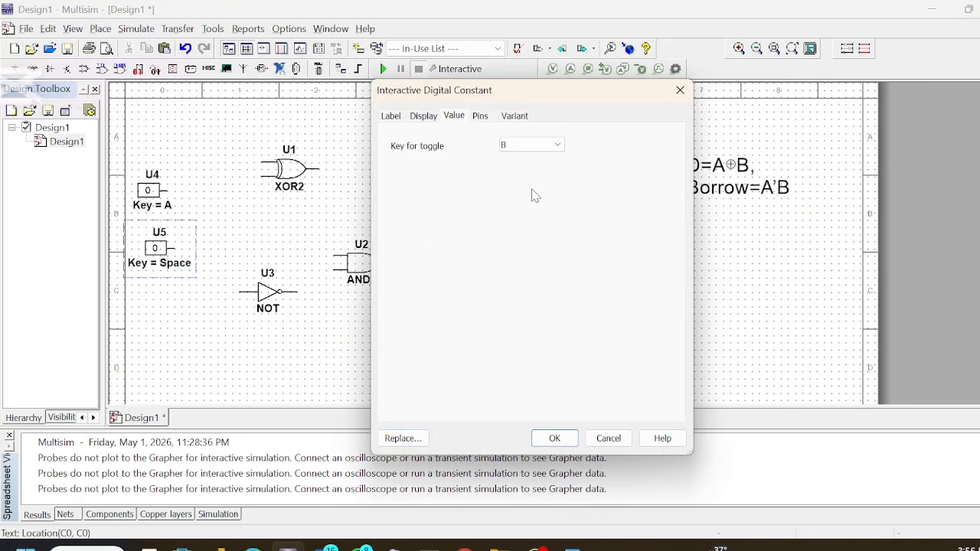
click(556, 442)
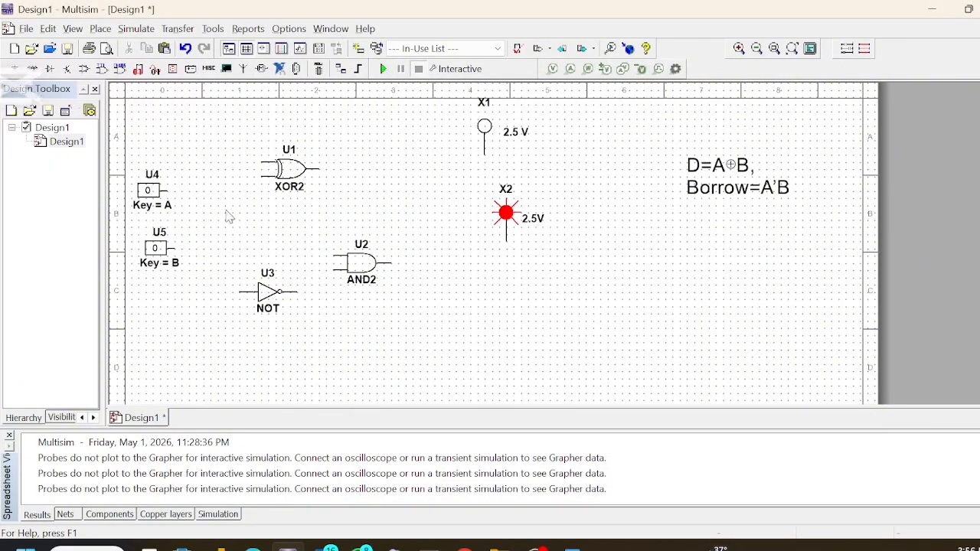
- Move the A and B inputs up beside the XOR gate, wiring them to its inputs and its output to the yellow probe
drag(152, 193, 153, 142)
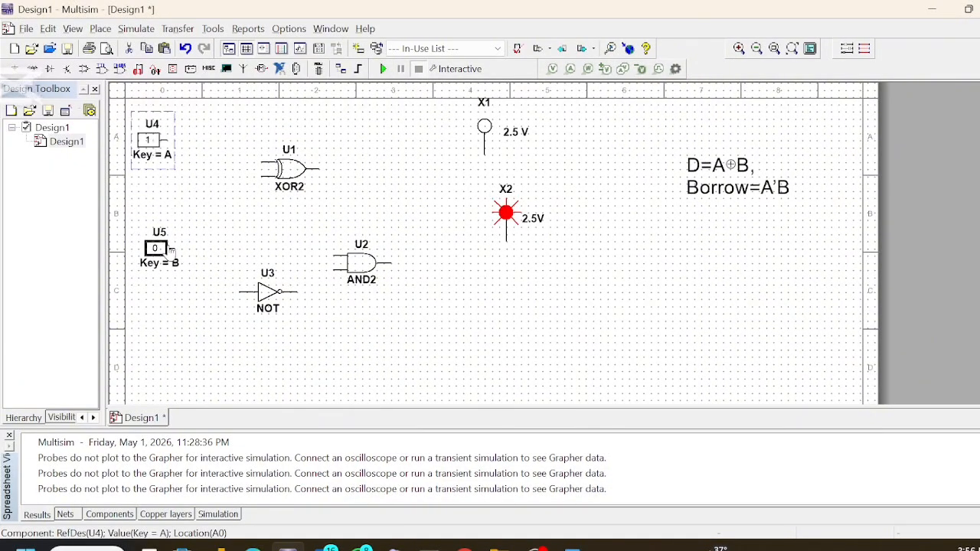
drag(159, 251, 153, 191)
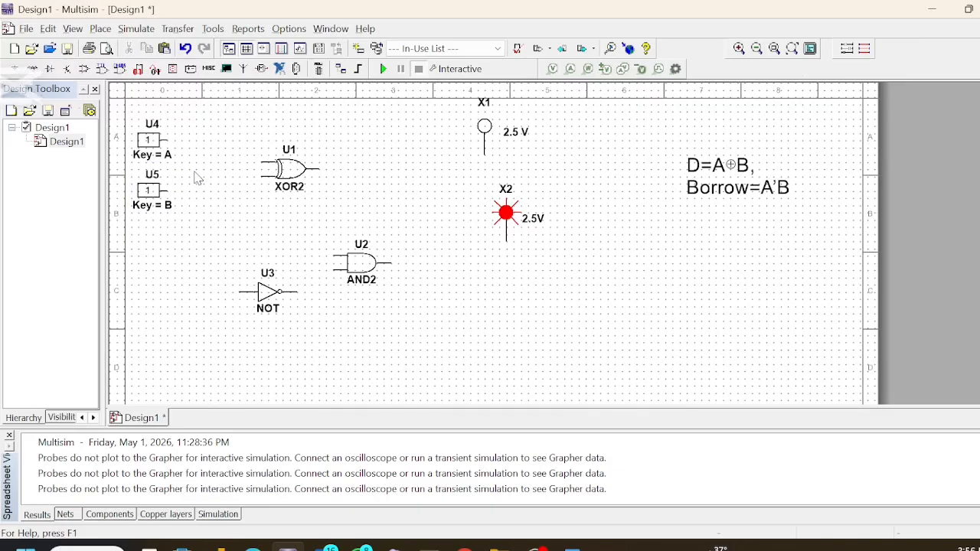
click(166, 140)
click(264, 163)
click(166, 193)
click(261, 176)
click(484, 153)
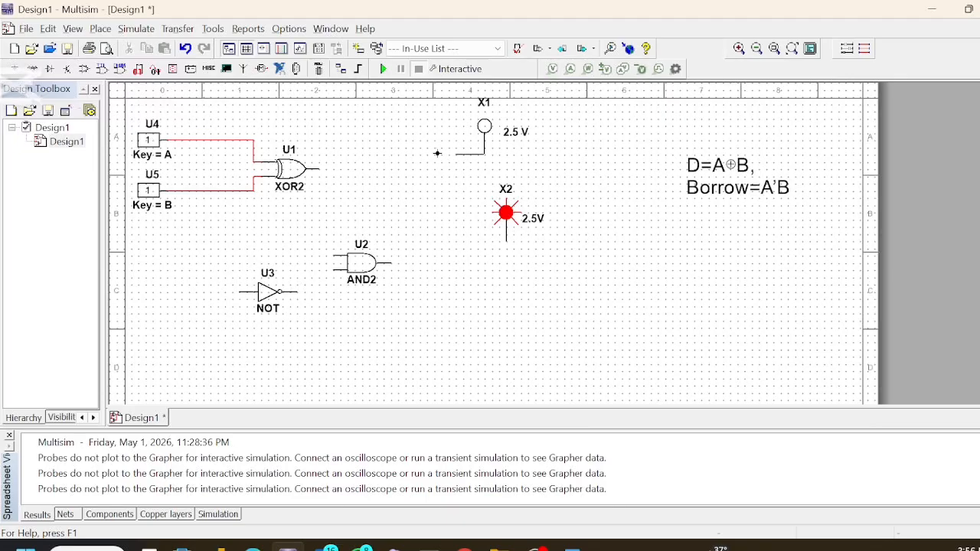
click(318, 169)
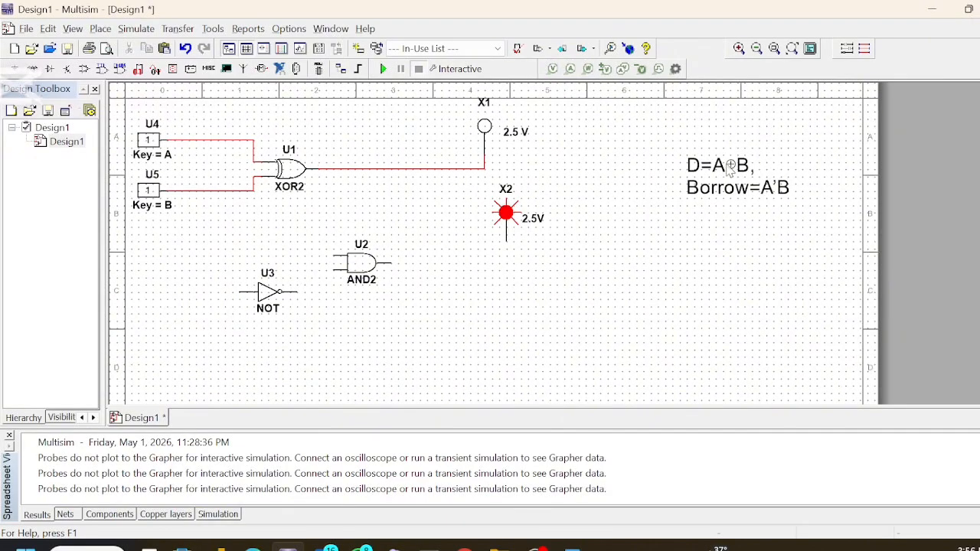
- Copy the expression D=A⊕B, without the comma, from the text note beside the circuit
click(686, 173)
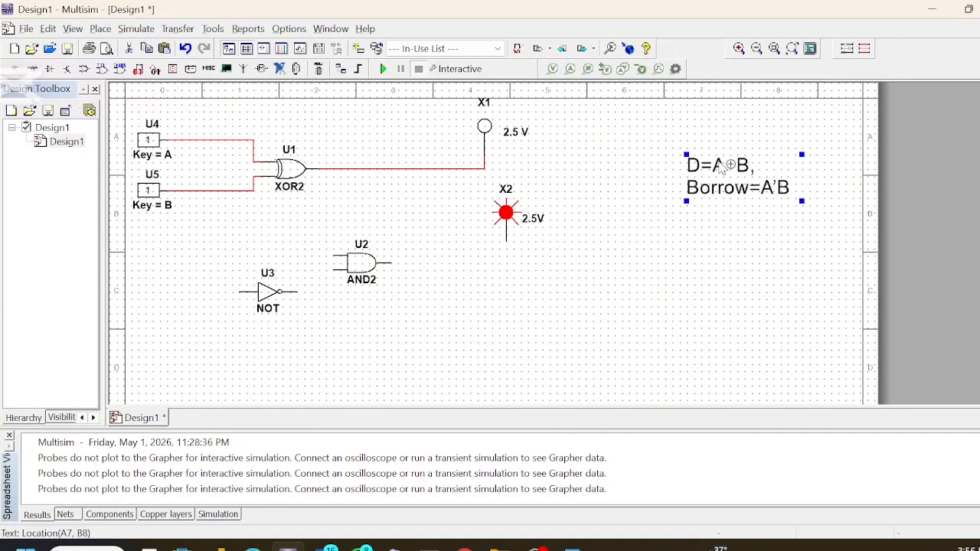
double_click(721, 167)
double_click(754, 175)
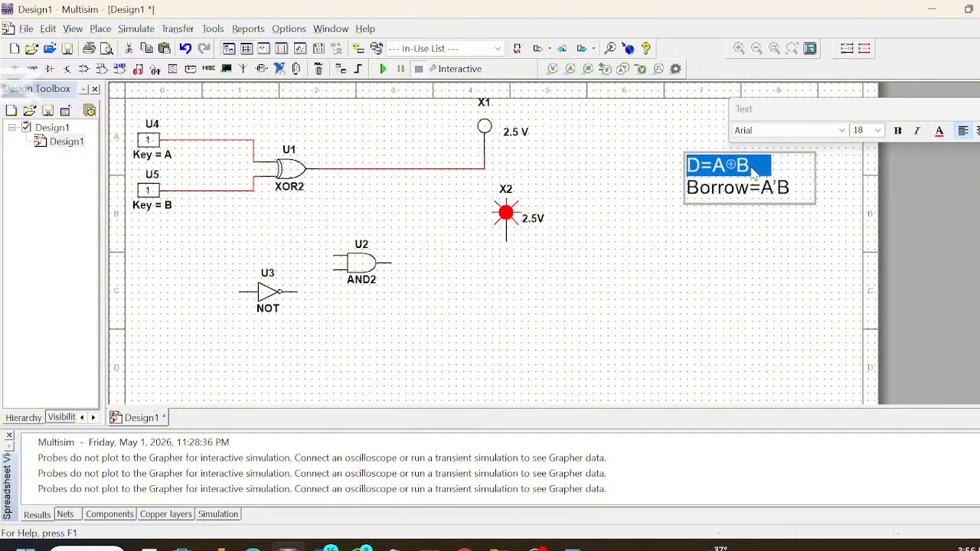
drag(752, 168, 687, 181)
key(ctrl+c)
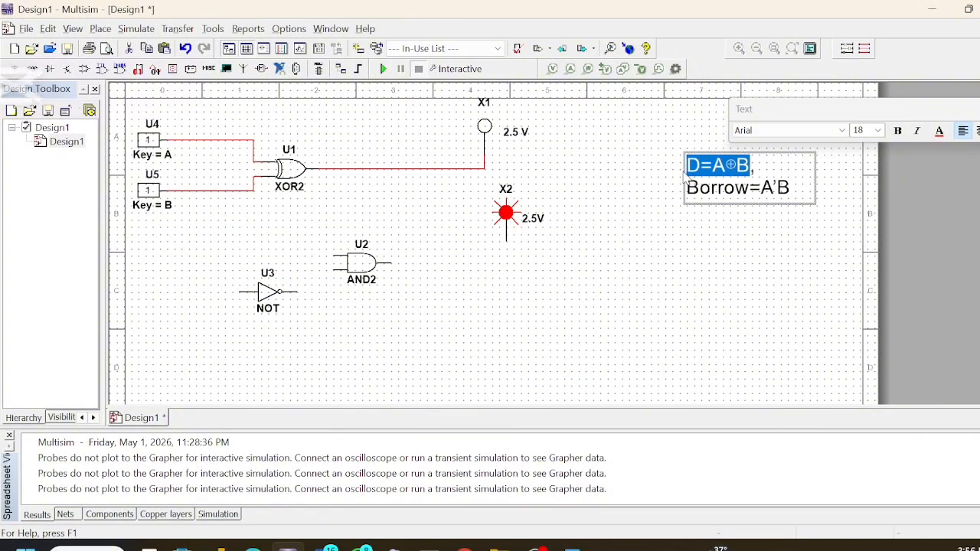
double_click(321, 150)
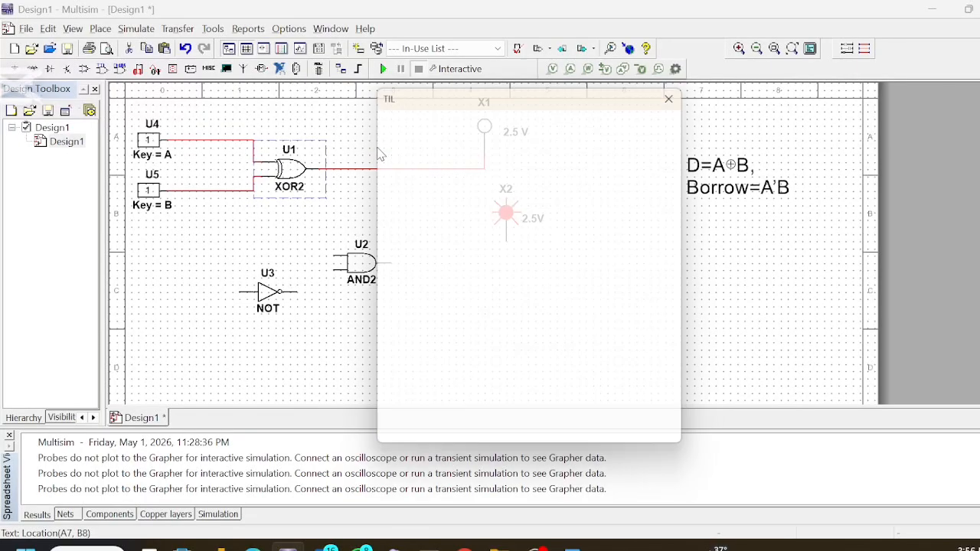
click(679, 90)
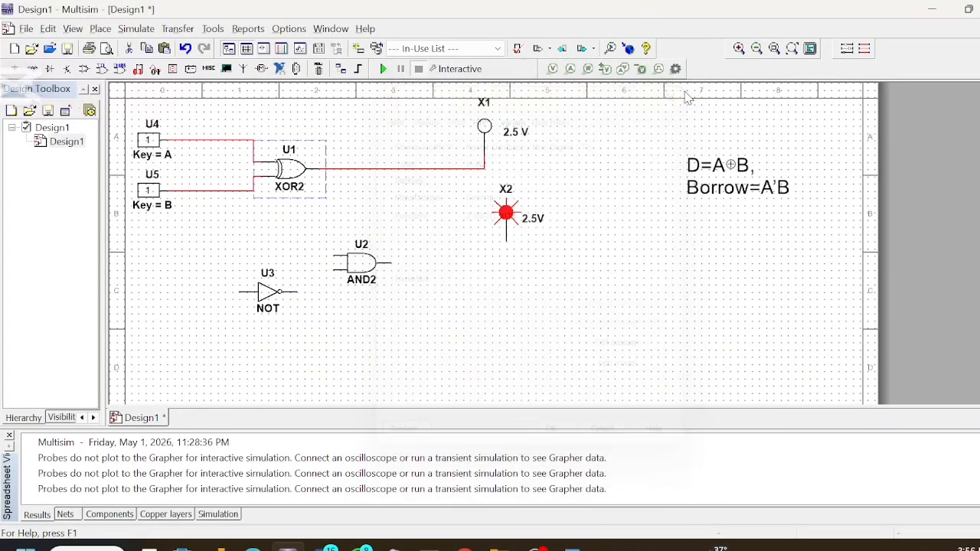
- Place the copied expression D=A⊕B as a text label above the XOR output wire in size 12
click(99, 30)
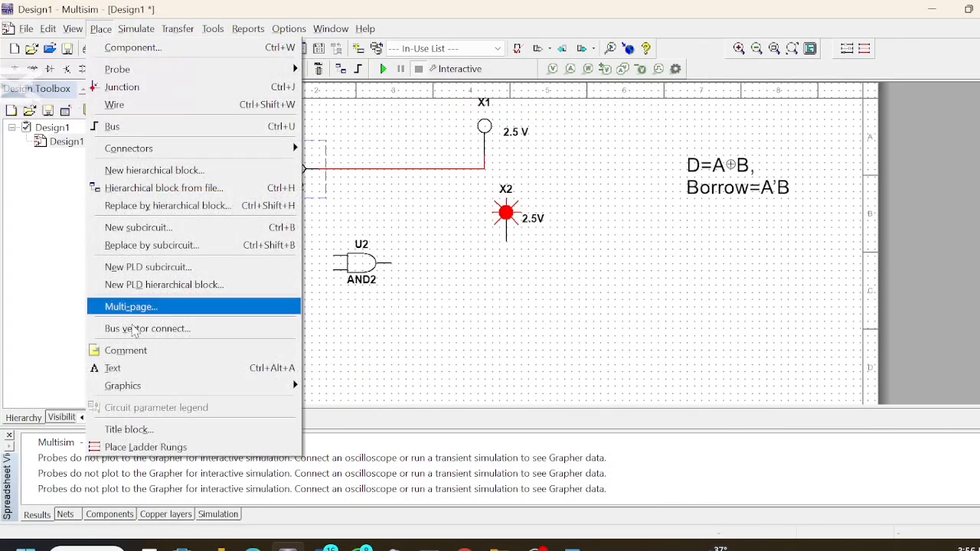
click(152, 368)
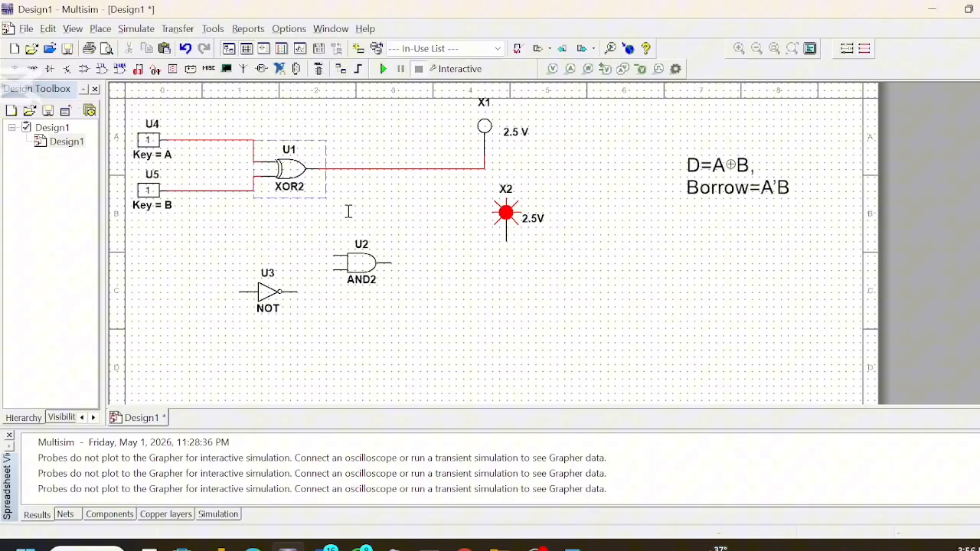
click(351, 152)
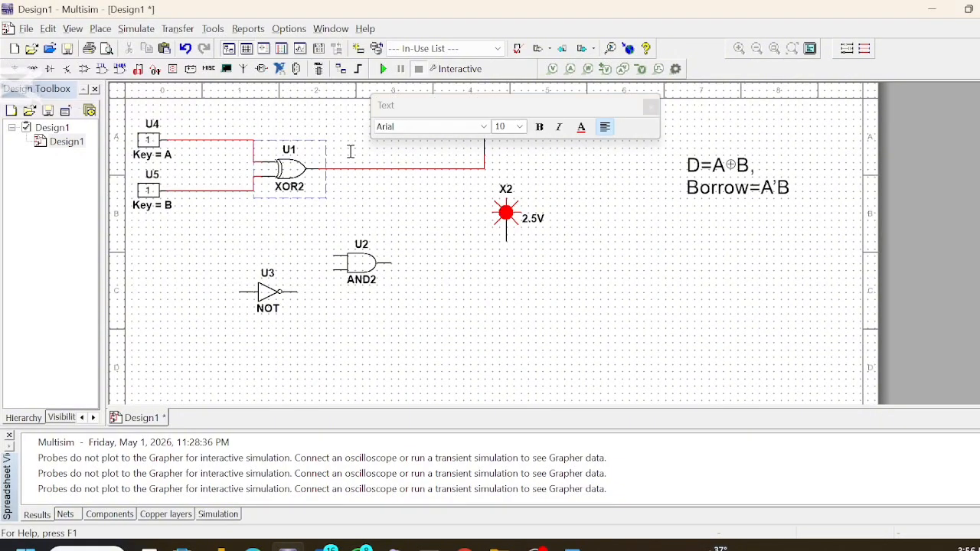
key(ctrl+v)
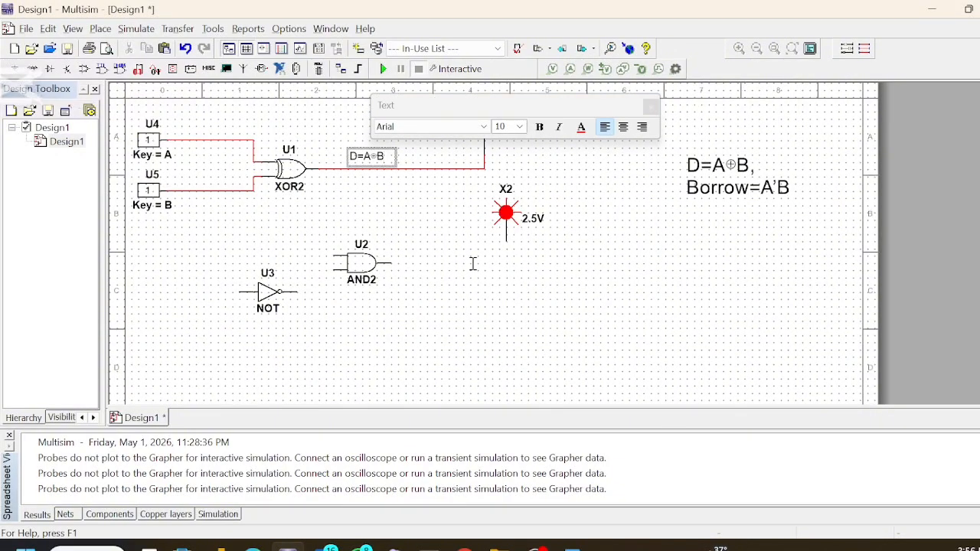
click(520, 126)
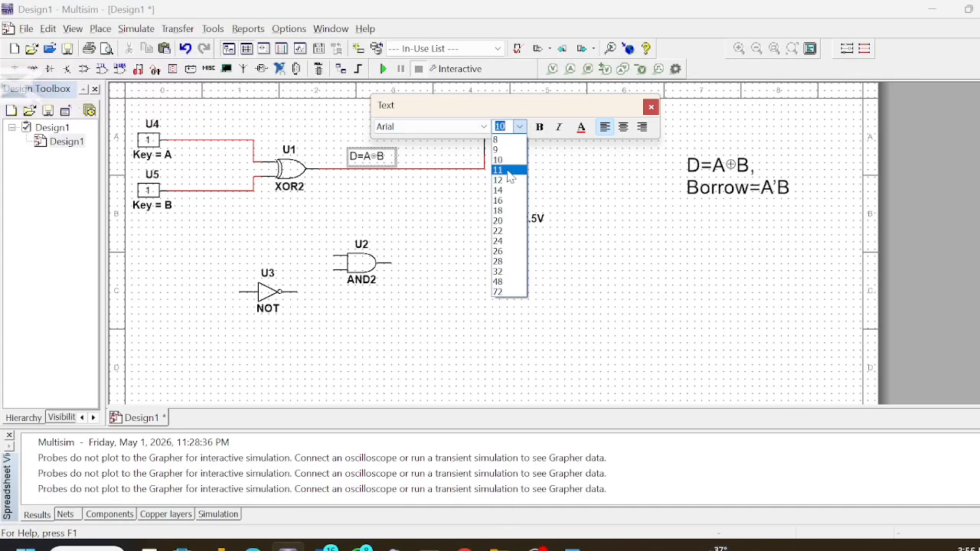
click(503, 181)
click(546, 274)
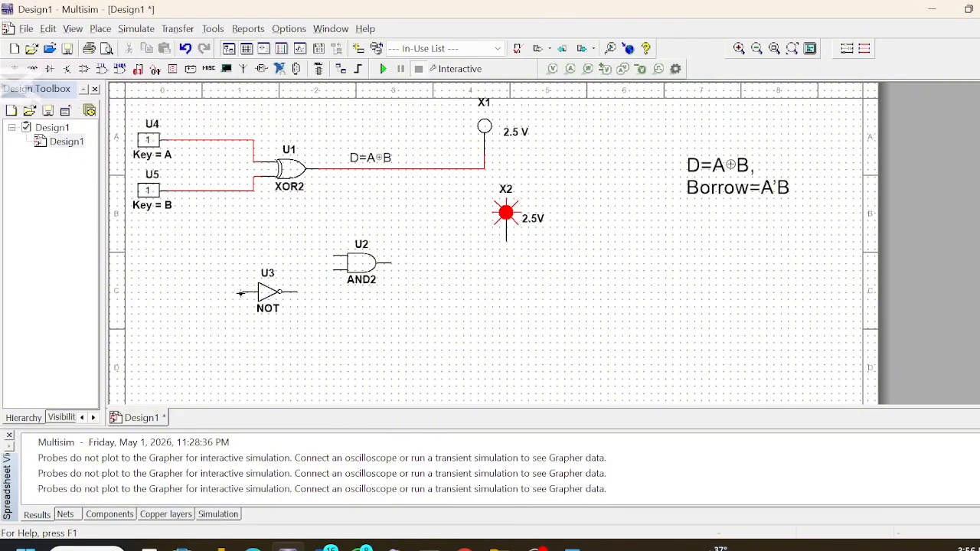
- Wire the NOT gate from the A line to the AND gate's upper input, moving the AND gate further down and to the right
click(240, 293)
click(190, 140)
click(368, 273)
drag(393, 291, 431, 313)
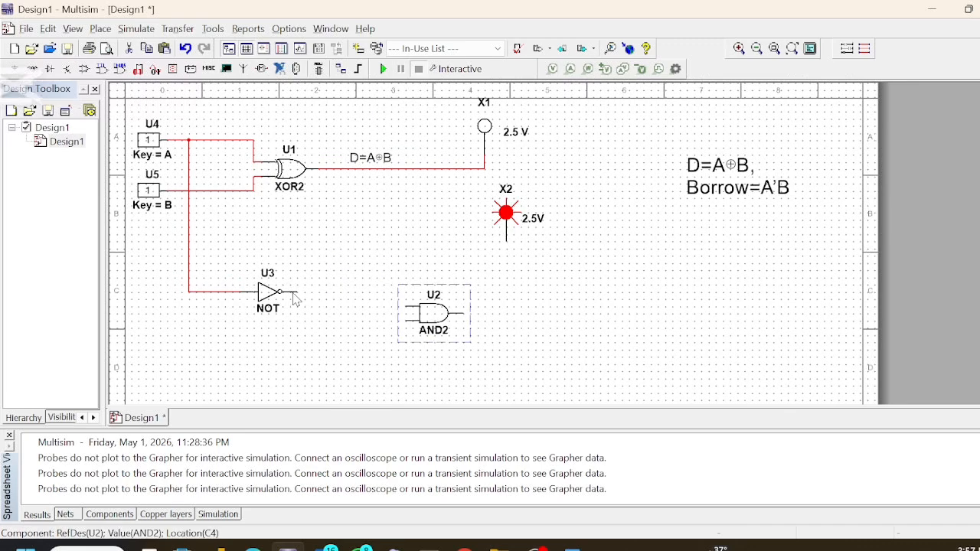
click(397, 341)
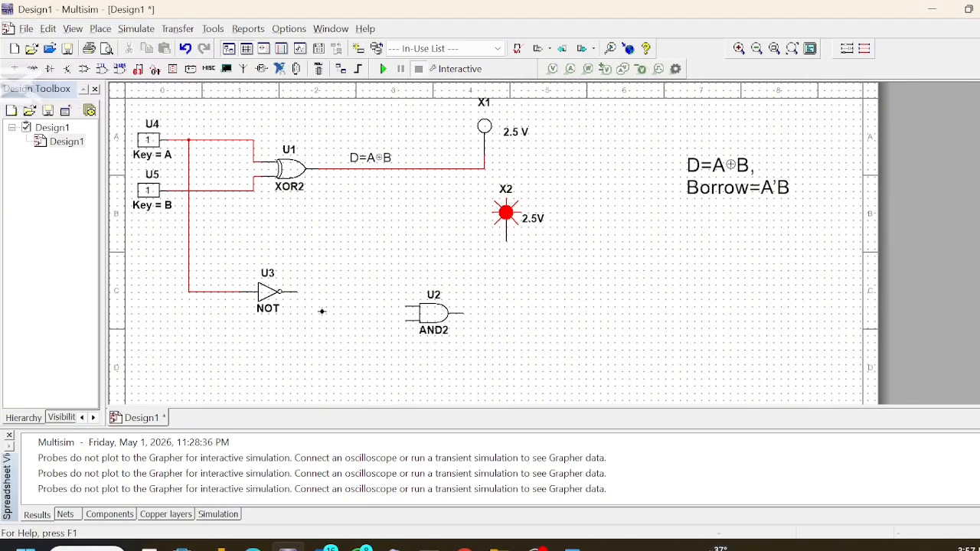
click(408, 305)
click(296, 292)
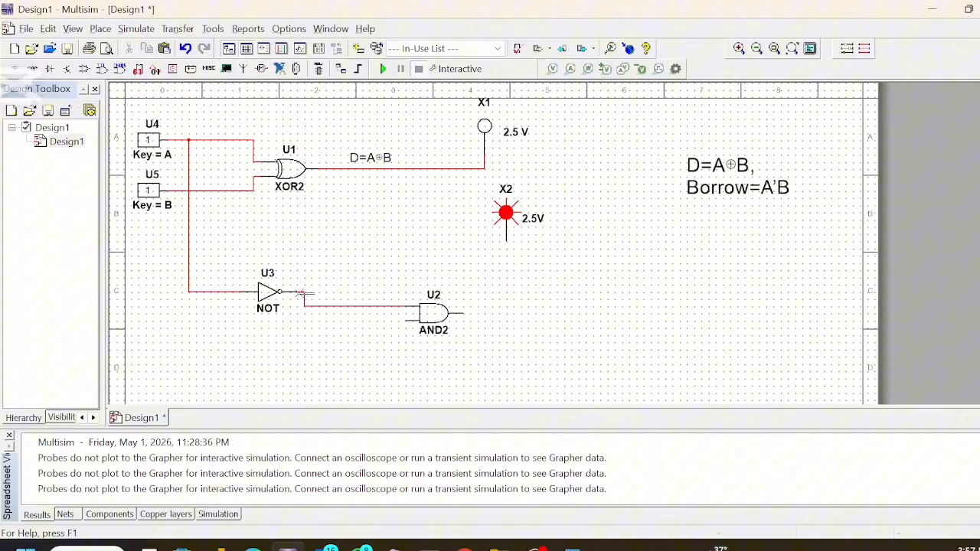
- Wire the AND gate's lower input to the B line and its output to the red probe
click(406, 321)
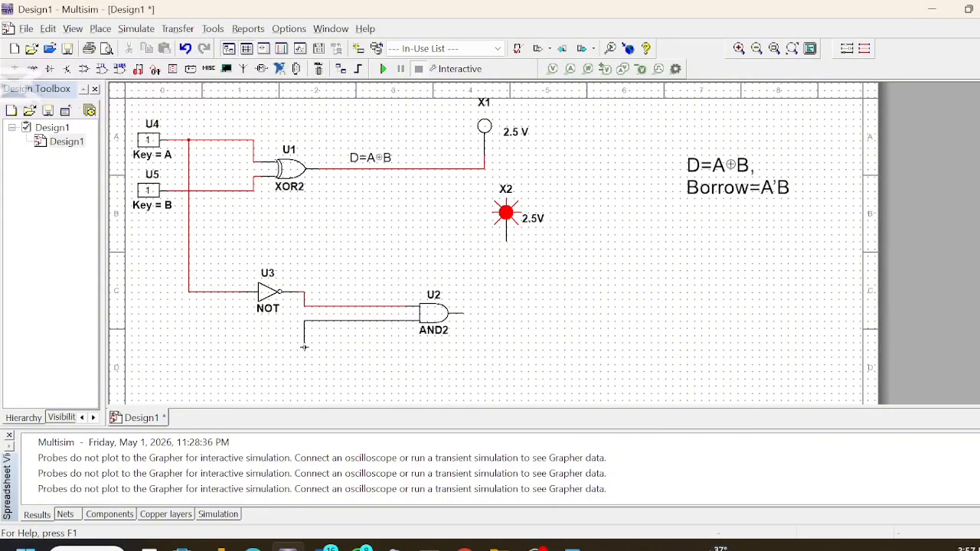
click(210, 191)
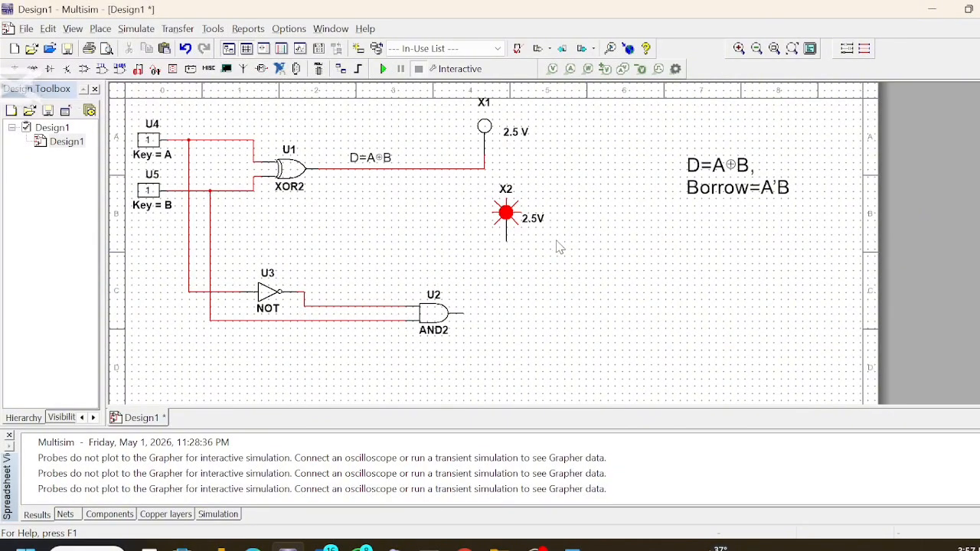
click(507, 240)
click(459, 311)
- Switch to 3.pdf in the browser to read the half subtractor's ON/OFF output table, and return to Multisim
key(alt+Tab)
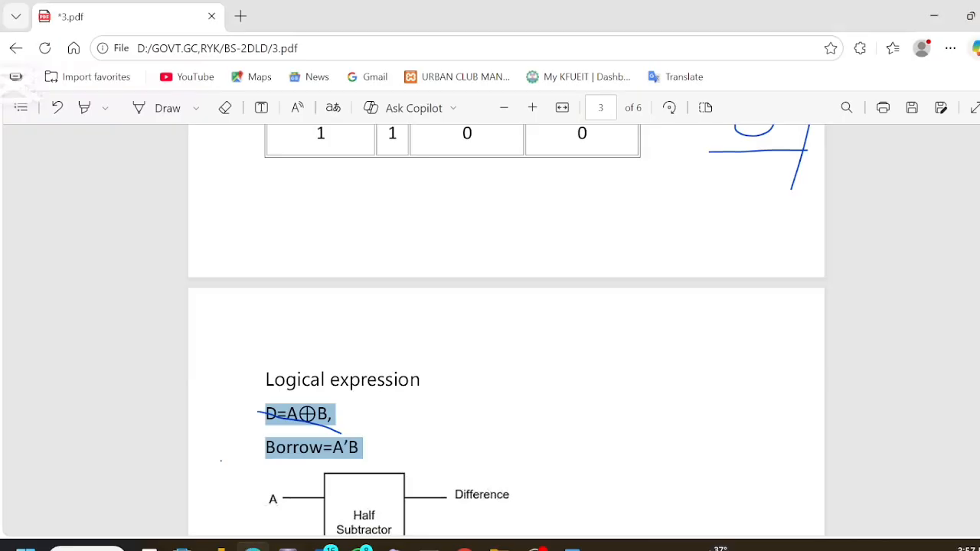
scroll(695, 452, down, 8)
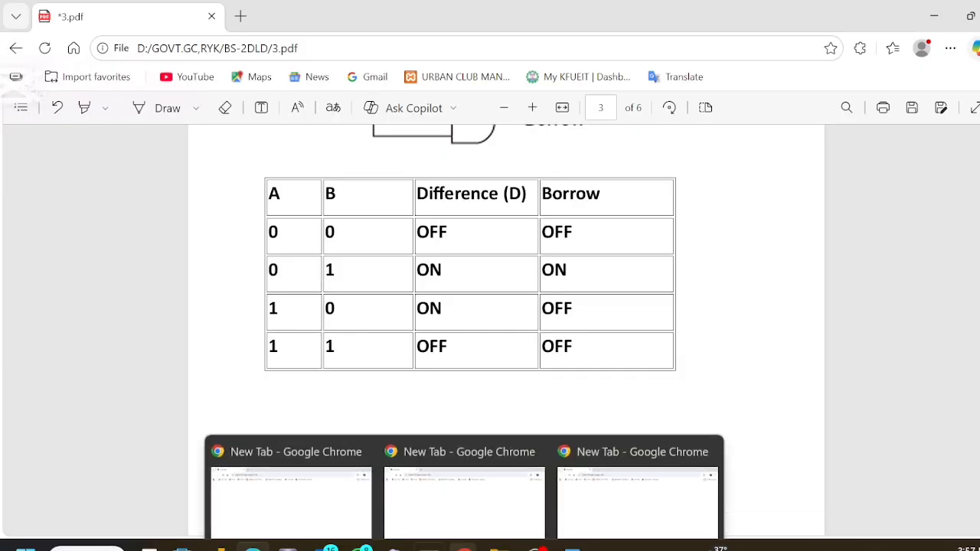
click(288, 548)
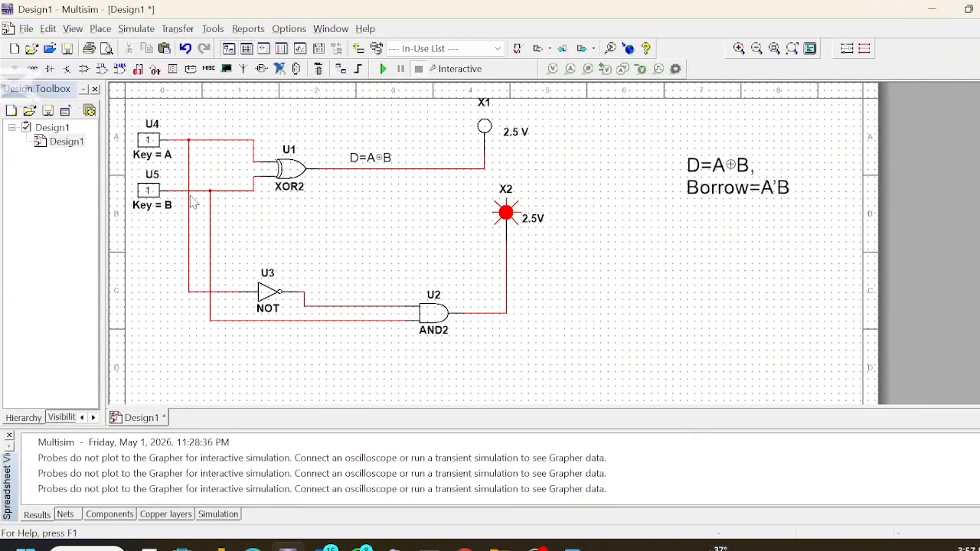
- Run the simulation with inputs A and B both at 0 and compare the probes with the table in 3.pdf
click(152, 144)
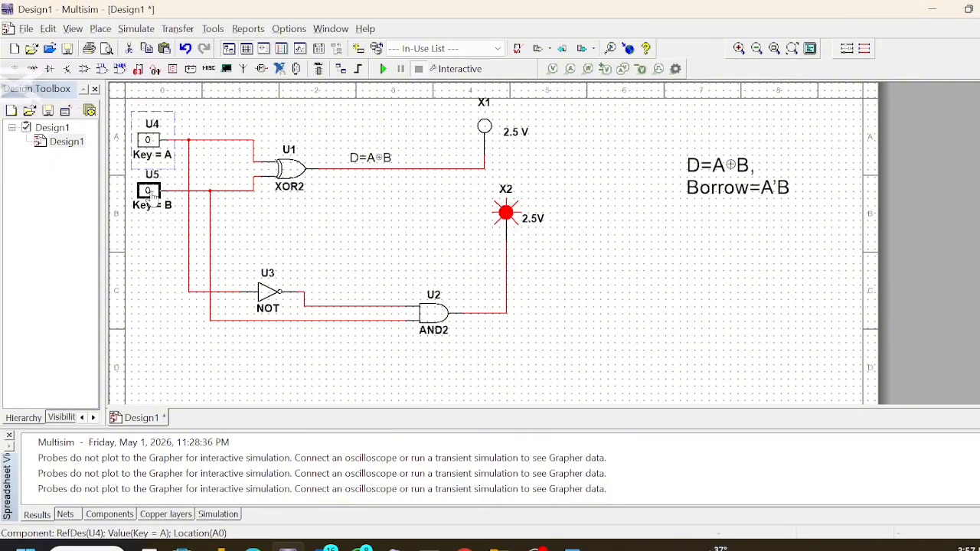
click(383, 69)
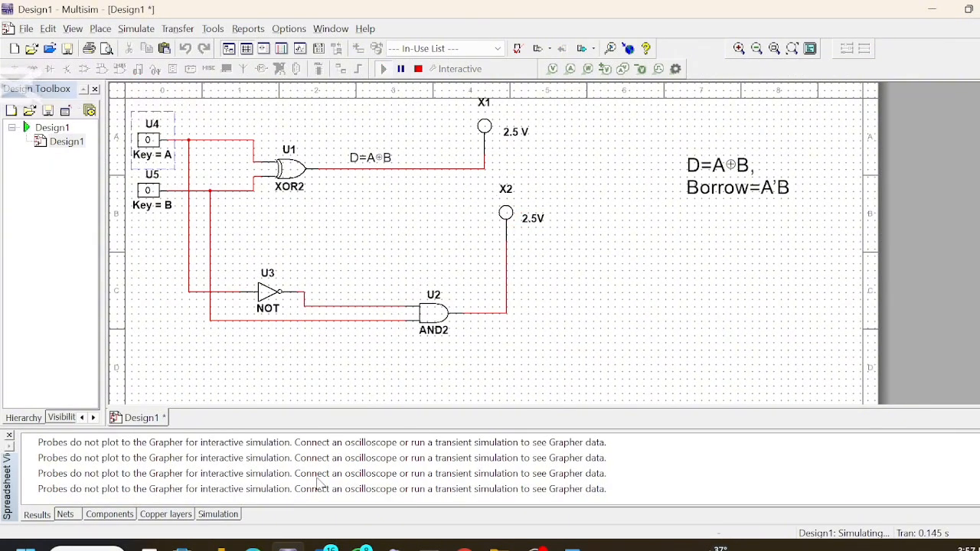
click(254, 549)
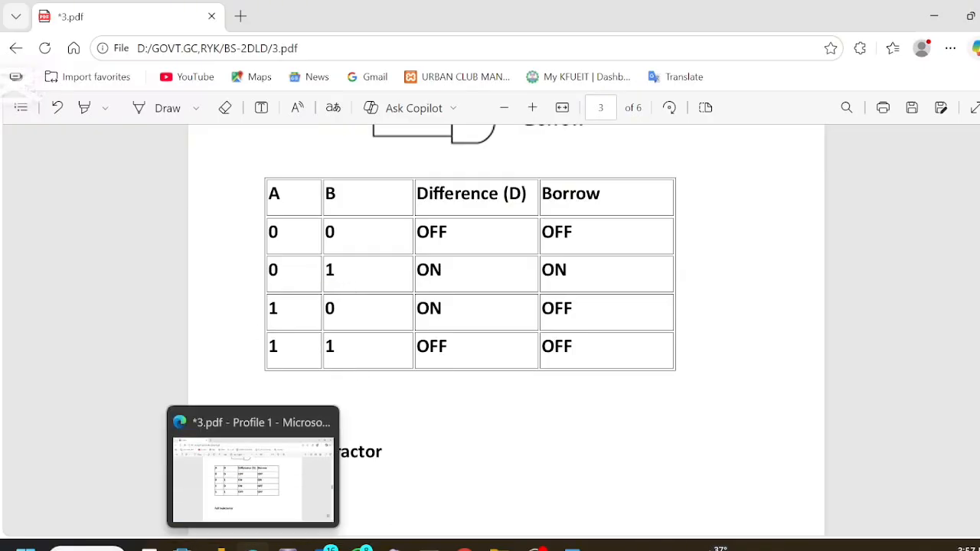
click(288, 548)
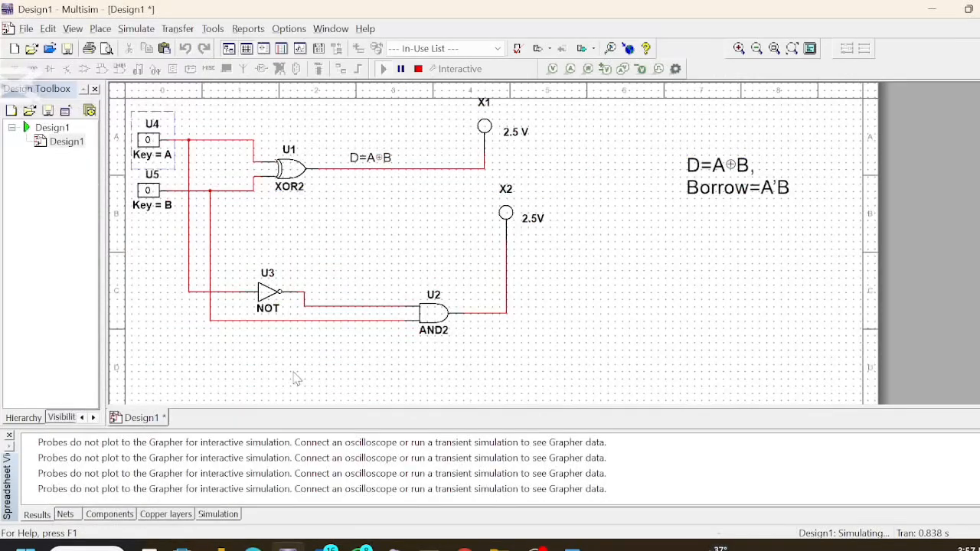
- Toggle input B to 1 with A at 0 and check the probes against the matching table row in 3.pdf
click(150, 193)
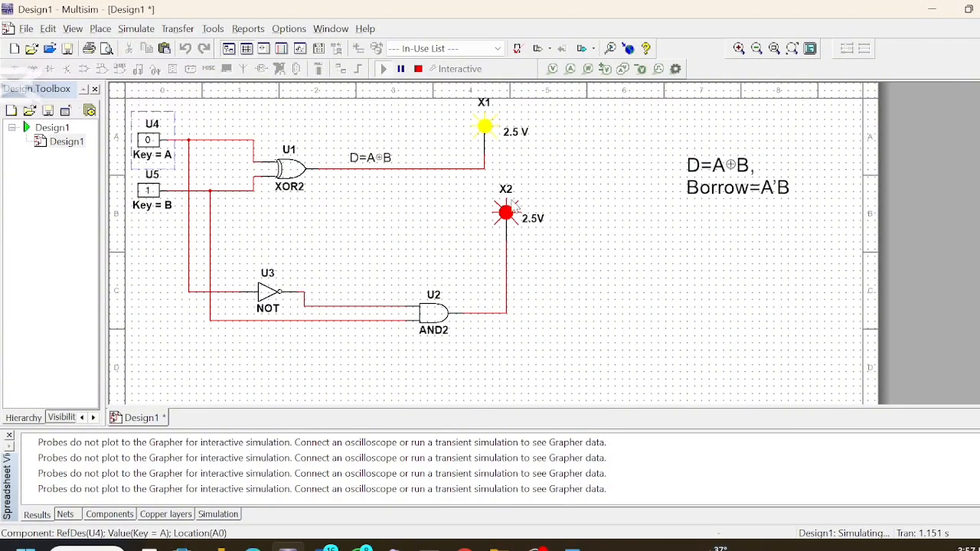
click(253, 549)
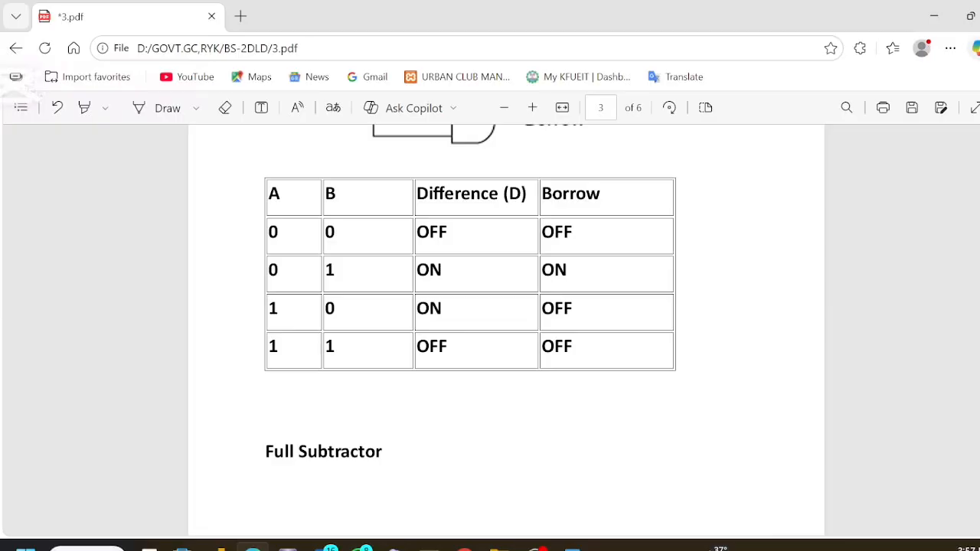
- Return to Multisim, test inputs A=1, B=1 and A=1, B=0, and compare the probes with the table in 3.pdf
click(253, 549)
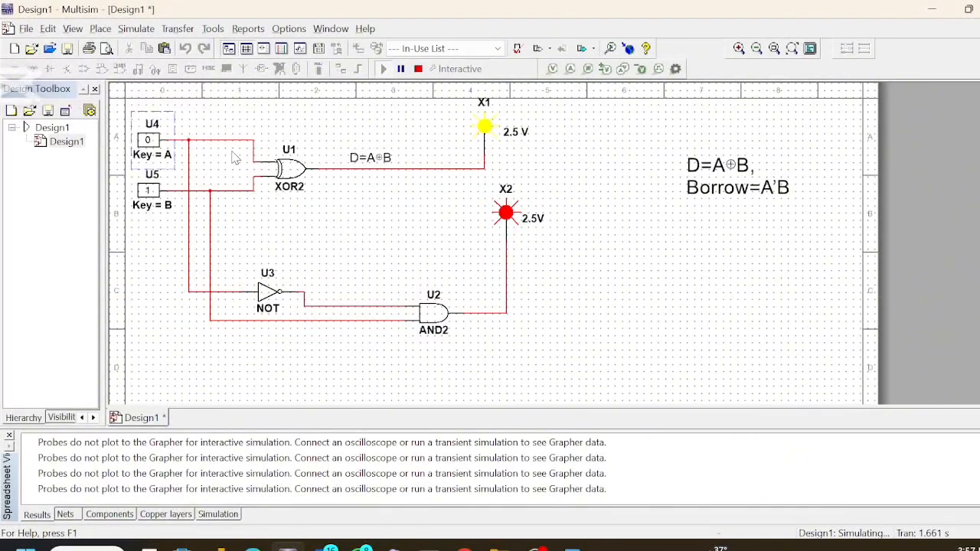
click(157, 144)
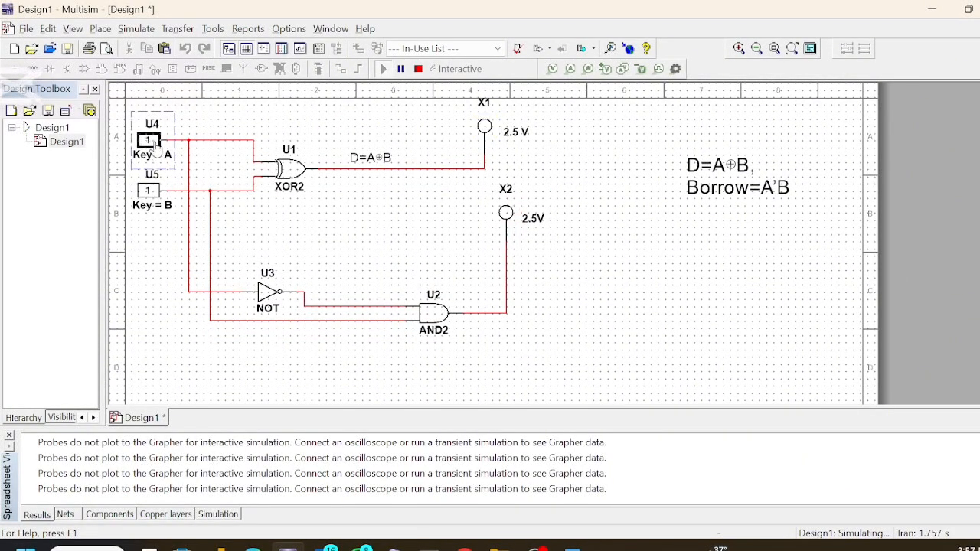
click(157, 193)
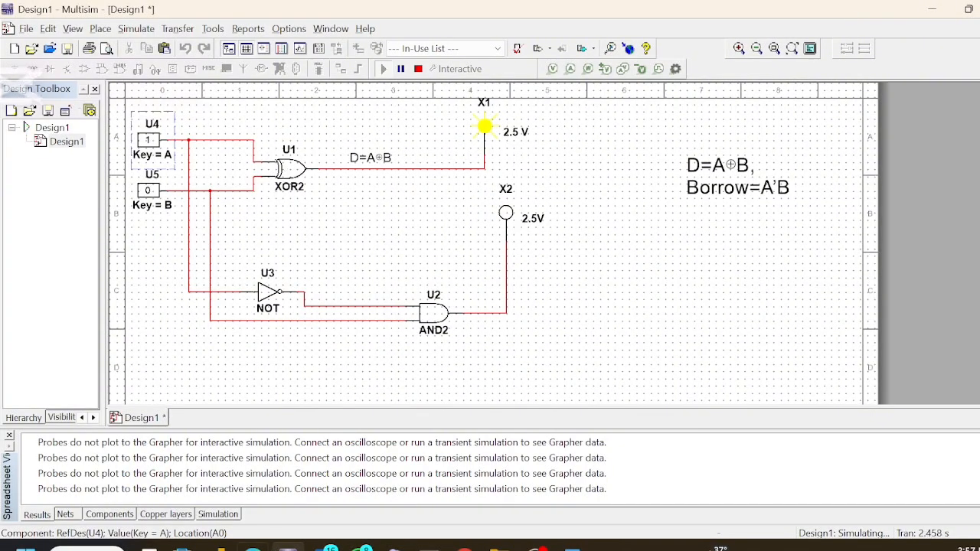
click(253, 548)
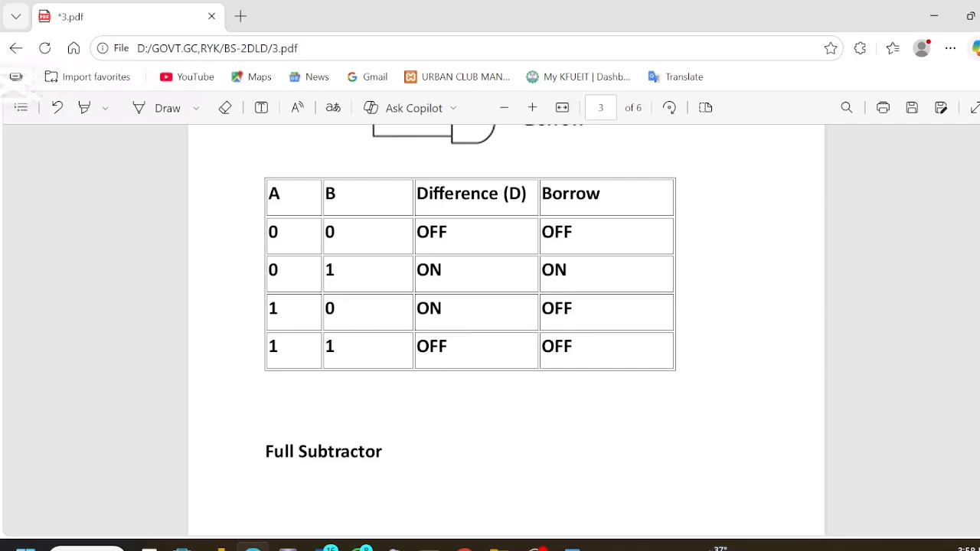
- Pen-mark the A and B inputs in the first three rows of the full subtractor truth table, writing 0, 1 and 1 in the margin
scroll(507, 336, down, 5)
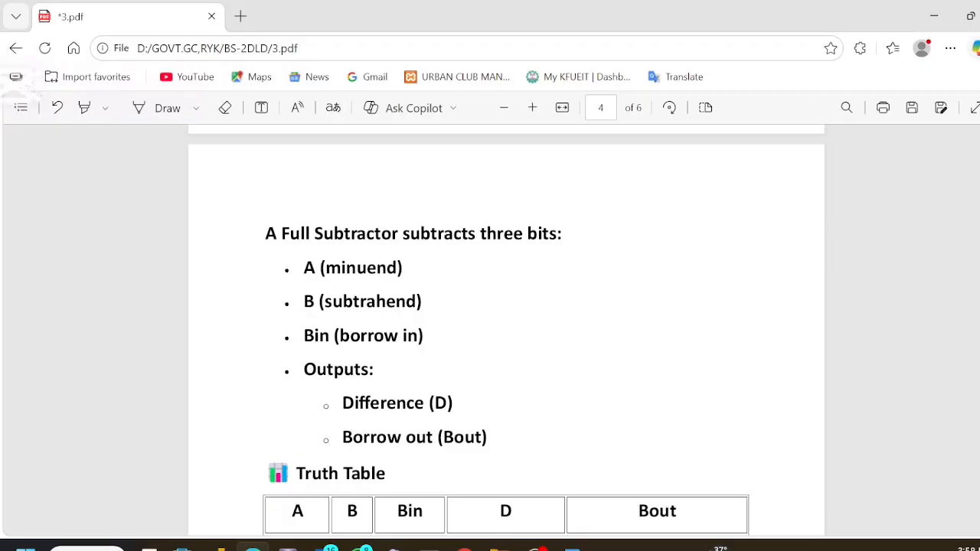
scroll(505, 329, down, 5)
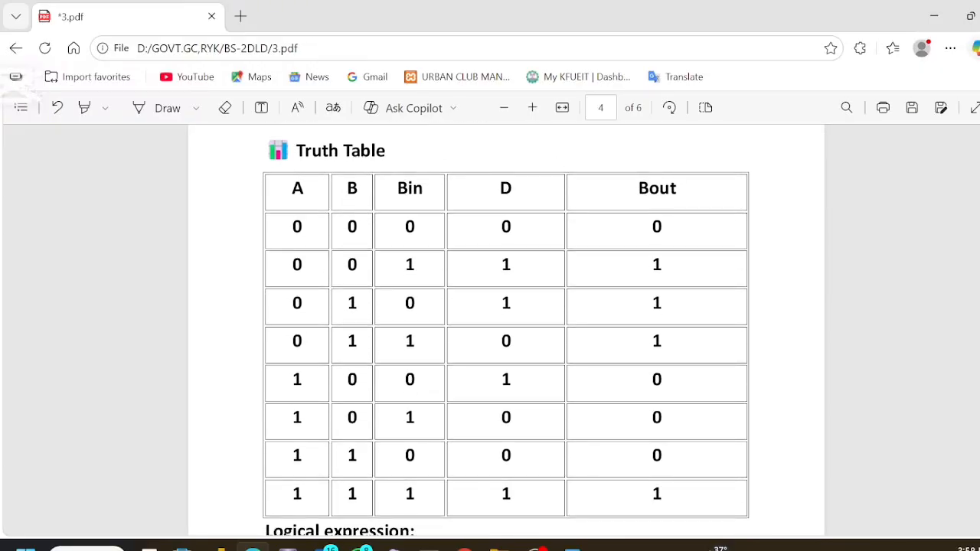
scroll(505, 329, down, 1)
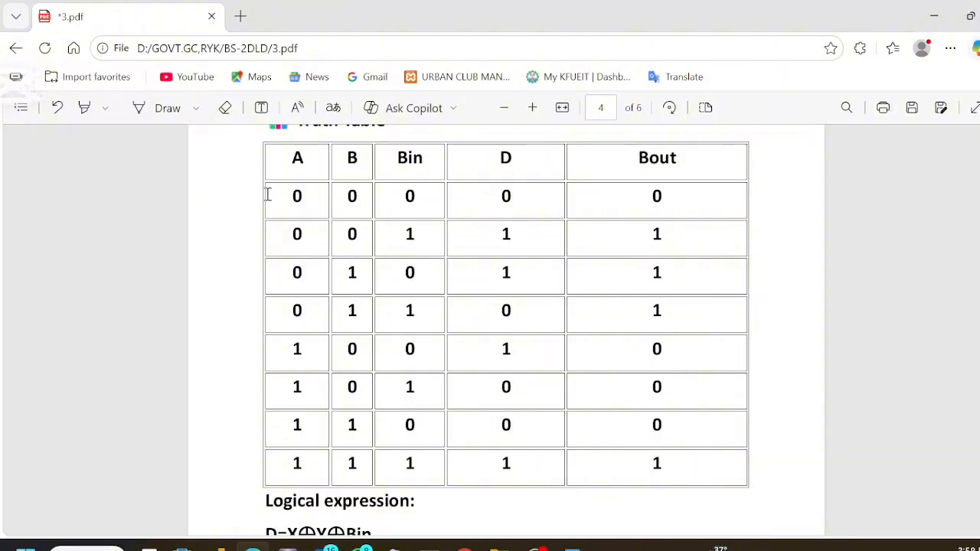
click(140, 109)
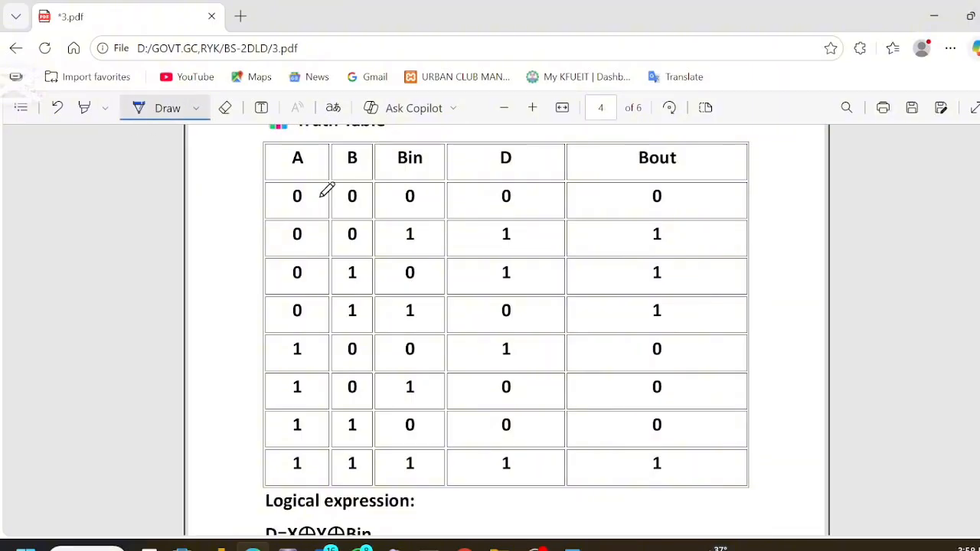
drag(313, 195, 352, 199)
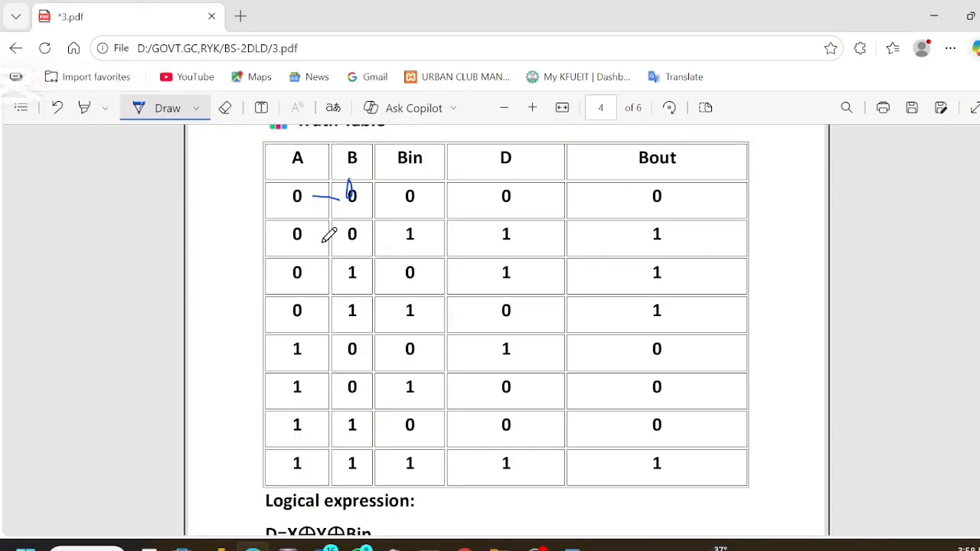
mouse_move(319, 239)
mouse_down()
mouse_move(337, 233)
mouse_move(331, 222)
mouse_move(318, 234)
mouse_move(329, 232)
mouse_up()
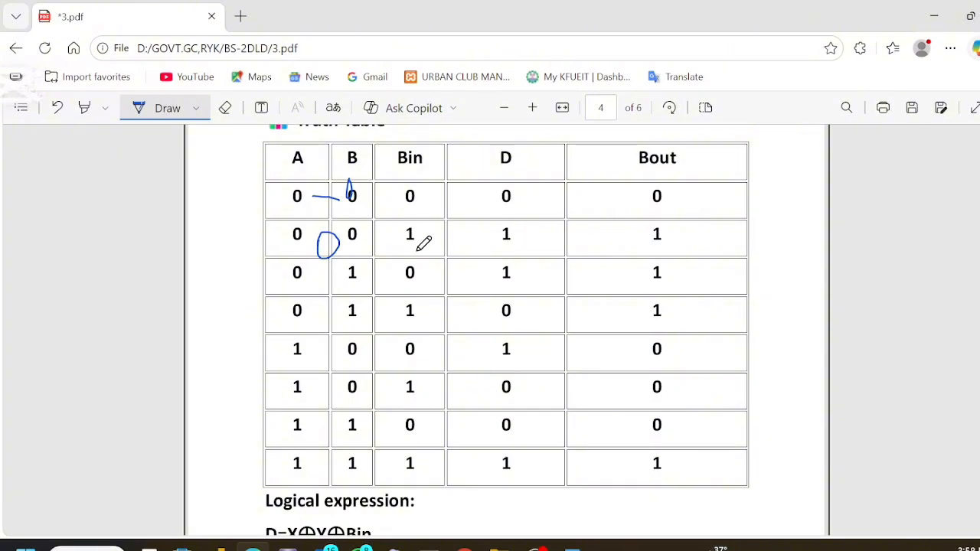
mouse_move(786, 197)
mouse_down()
mouse_move(783, 225)
mouse_move(785, 198)
mouse_up()
drag(788, 249, 788, 282)
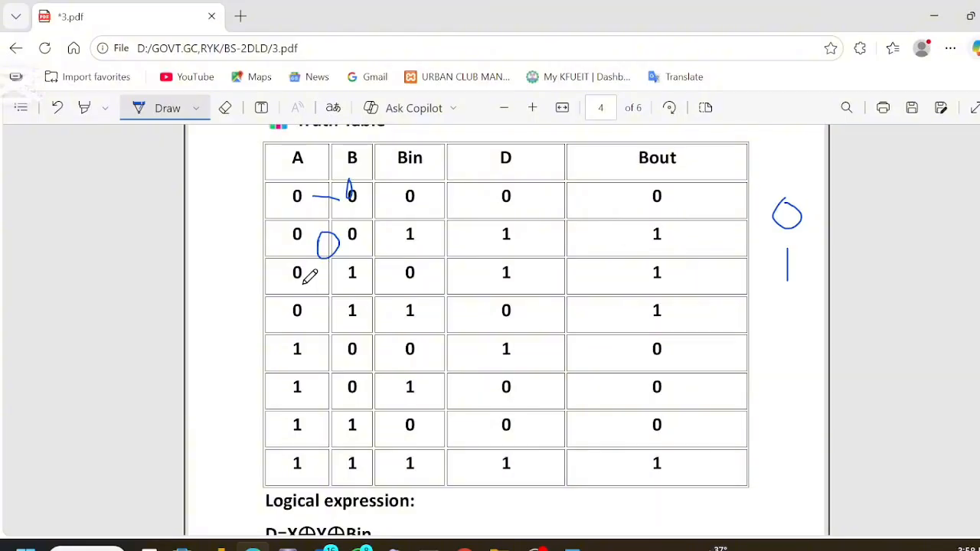
drag(305, 285, 356, 286)
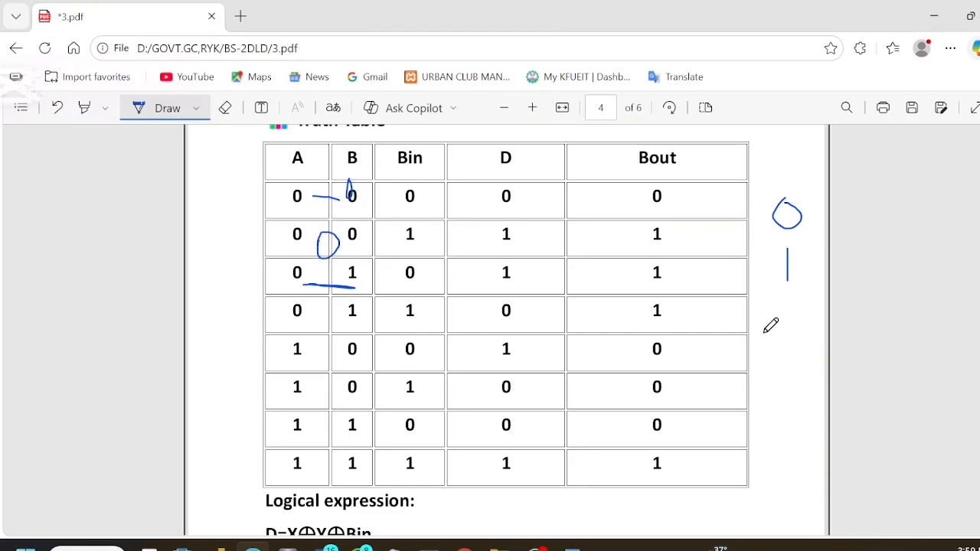
drag(764, 334, 766, 353)
- Mark each 1 in the D column with pen strokes and draw a long stroke in the margin beside the table's end
scroll(601, 466, down, 4)
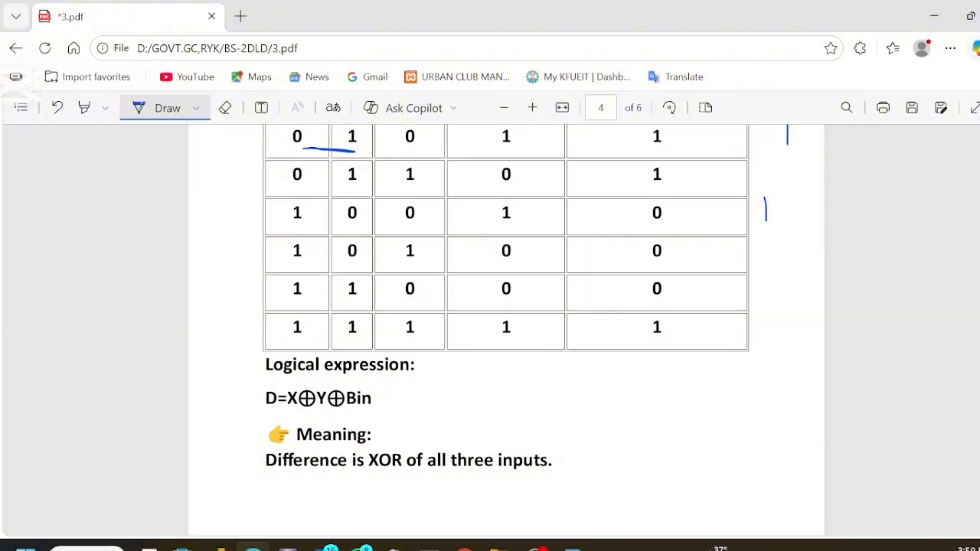
scroll(505, 306, up, 3)
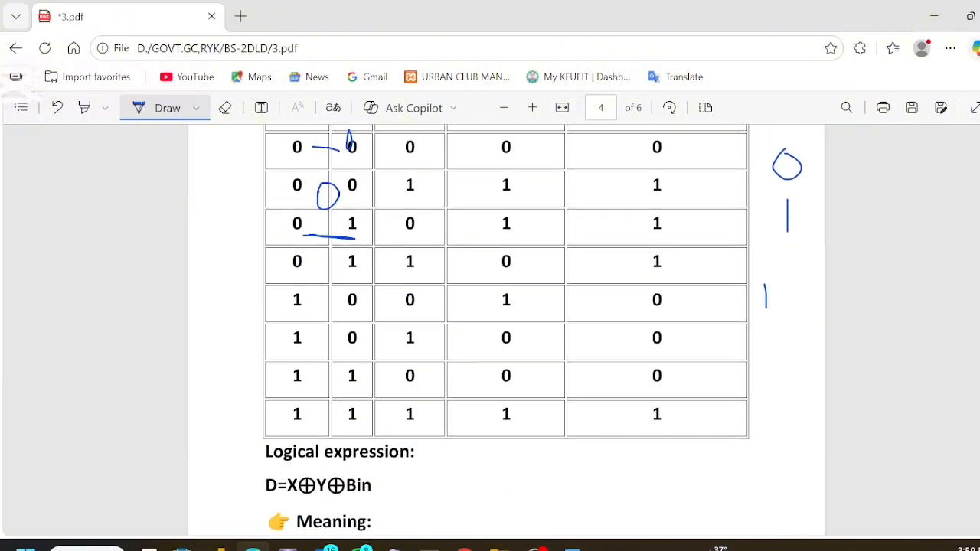
mouse_move(528, 185)
mouse_down()
mouse_move(541, 187)
mouse_move(545, 221)
mouse_move(523, 238)
mouse_up()
drag(525, 308, 555, 308)
mouse_move(535, 423)
mouse_down()
mouse_move(558, 418)
mouse_move(530, 421)
mouse_up()
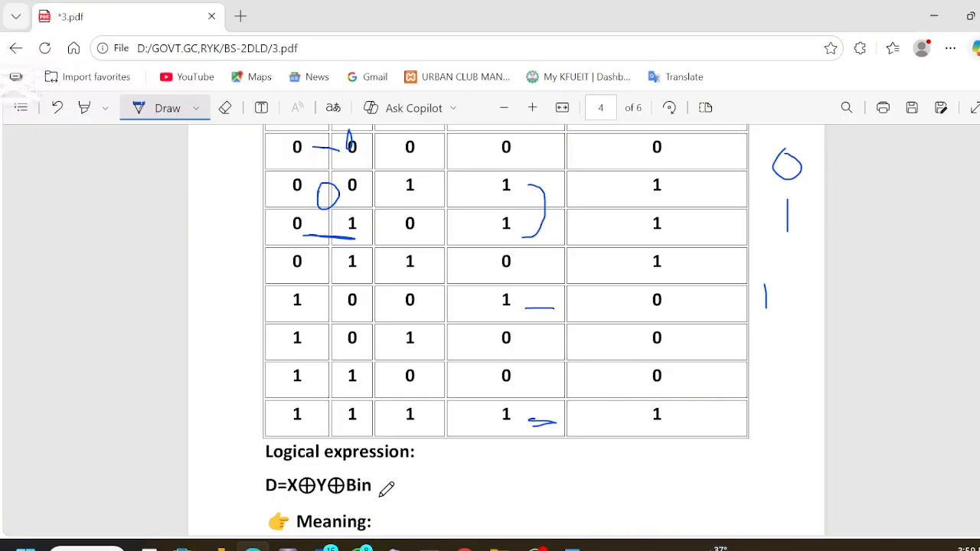
scroll(506, 321, down, 3)
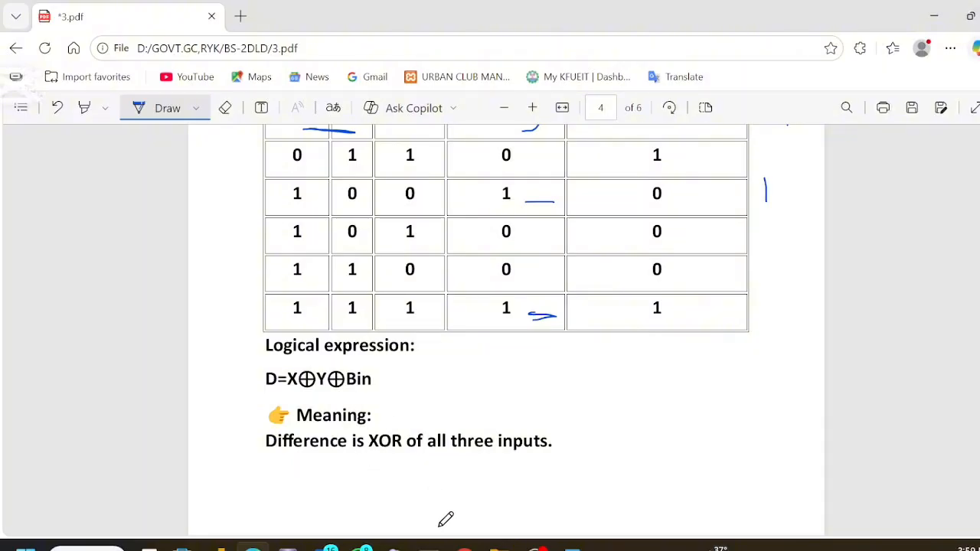
drag(760, 293, 734, 467)
- Mark the 1s in the Bout column with pen strokes and add a second long stroke along the margin
scroll(505, 329, up, 5)
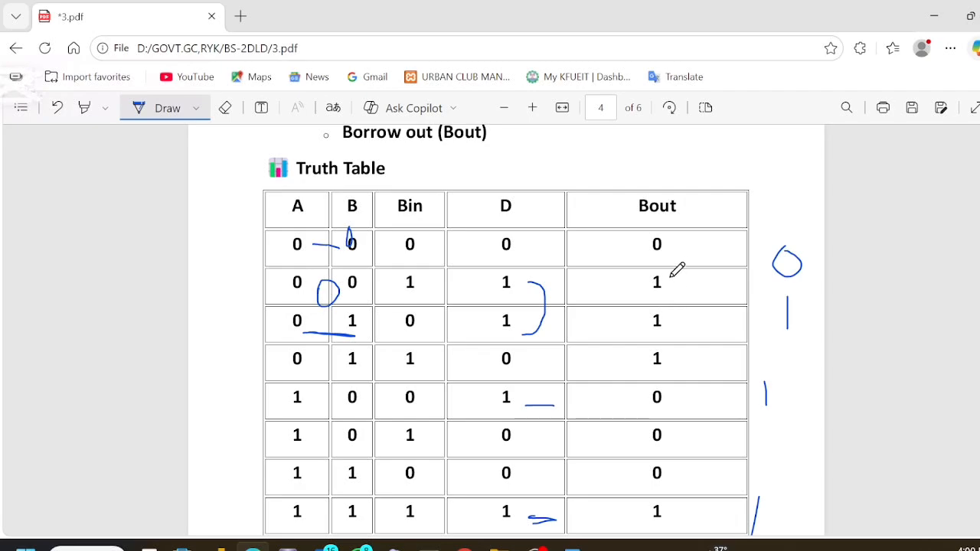
drag(669, 283, 677, 346)
drag(695, 510, 712, 505)
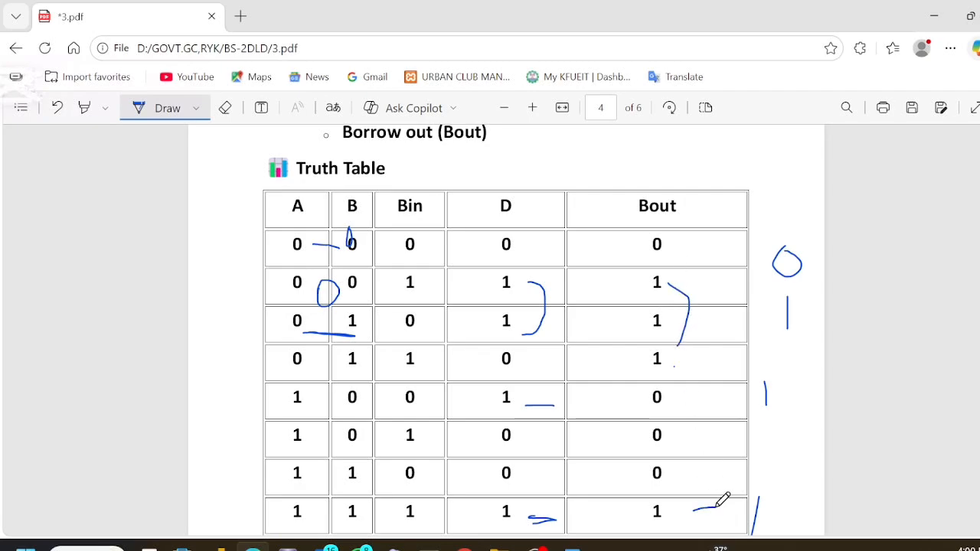
scroll(723, 499, down, 5)
drag(730, 413, 767, 238)
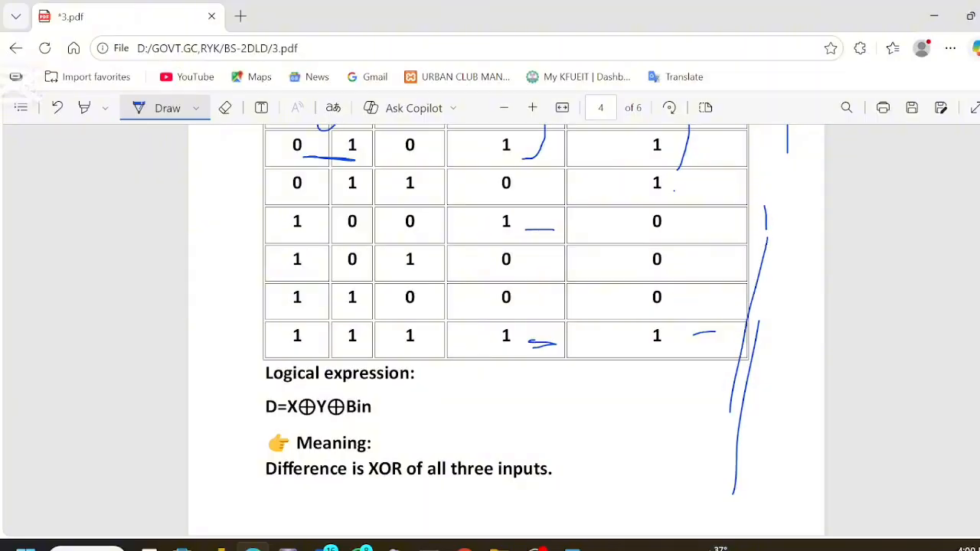
- Read the full subtractor's Bout expression, turn off the Draw tool and select the expression D=X⊕Y⊕Bin
scroll(507, 329, down, 9)
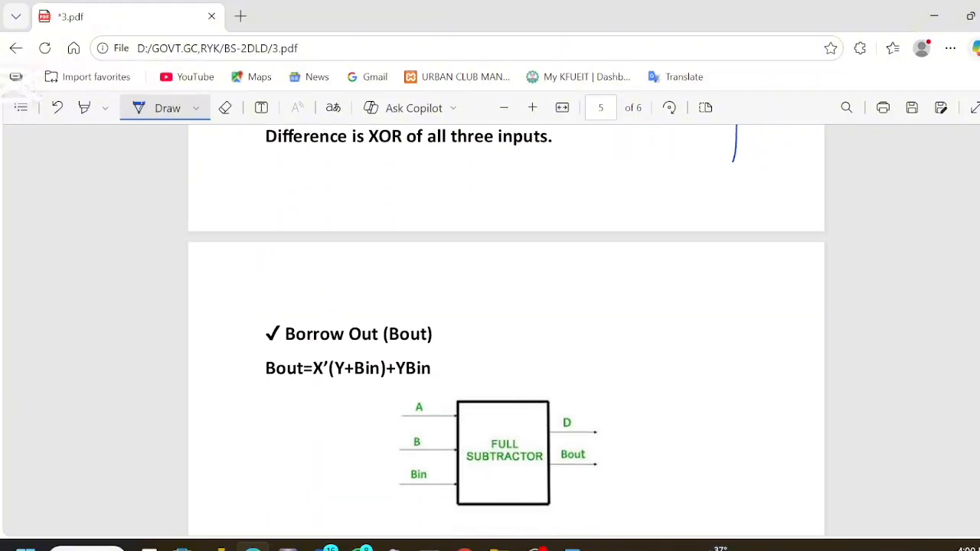
scroll(507, 329, up, 4)
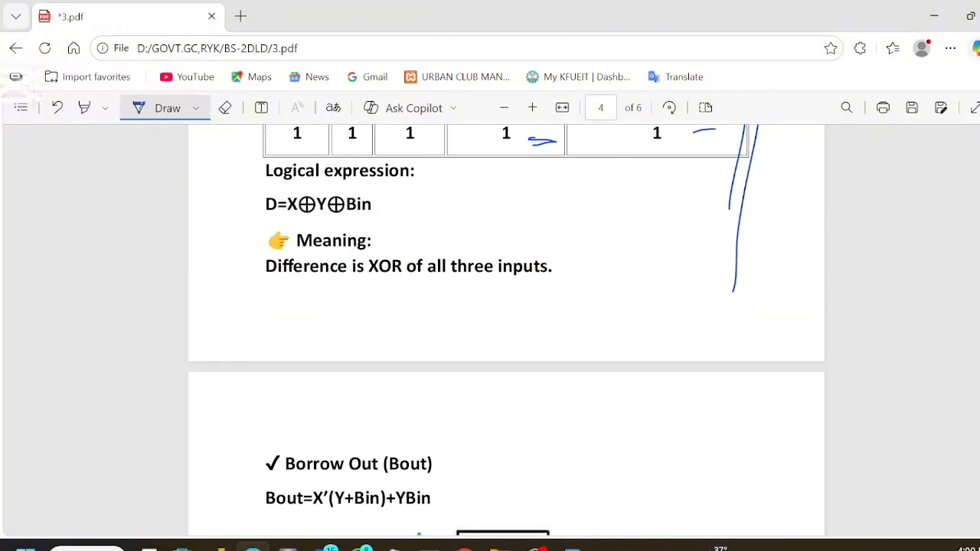
click(157, 108)
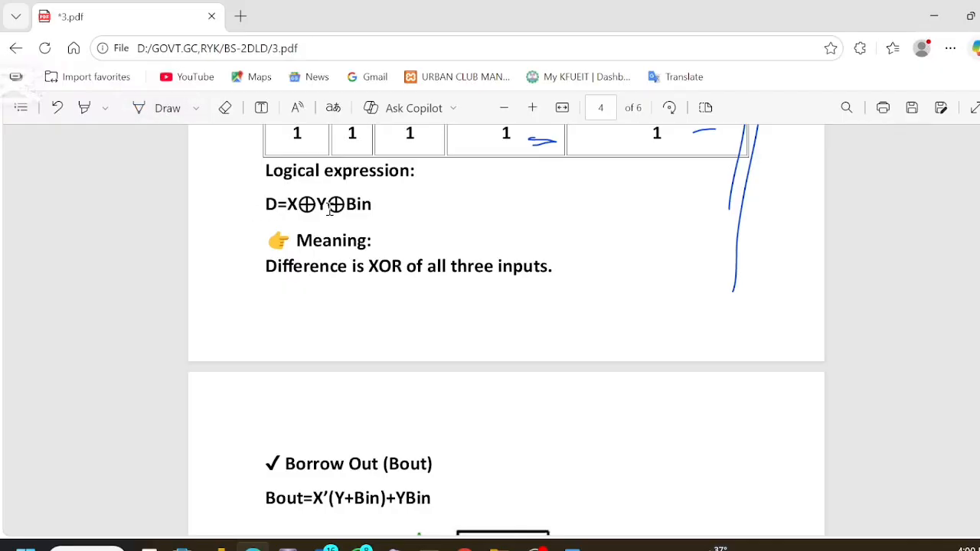
drag(260, 204, 385, 205)
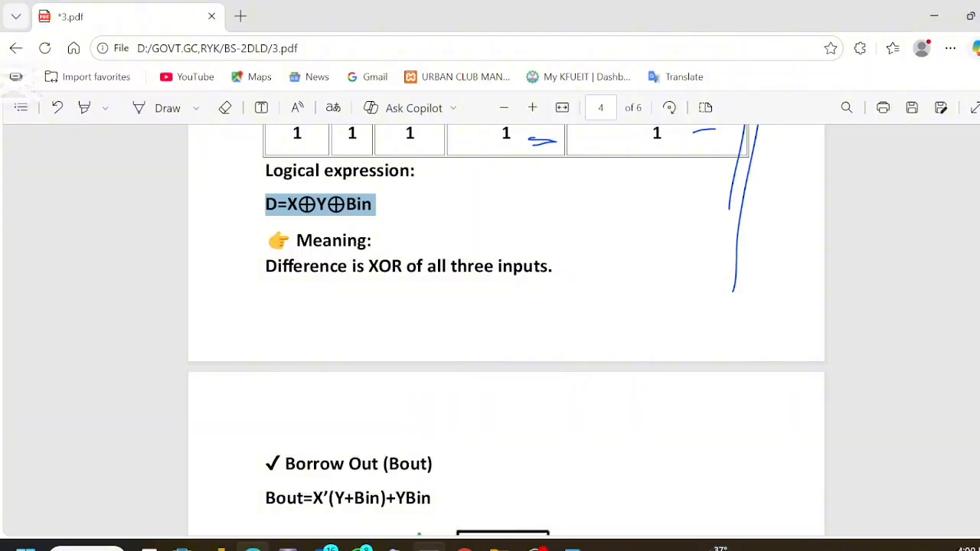
- Switch to Multisim and create a new blank design
mouse_move(464, 548)
click(288, 548)
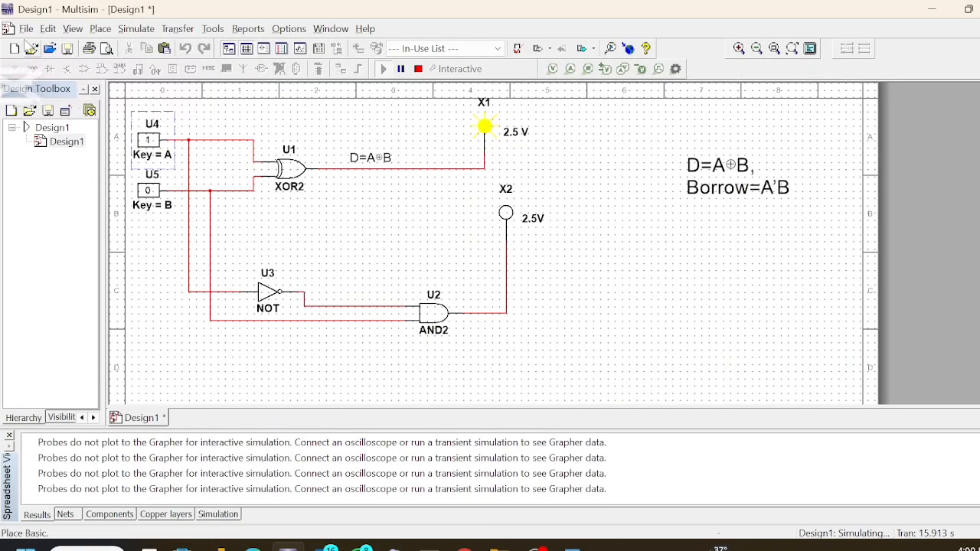
click(24, 32)
click(48, 28)
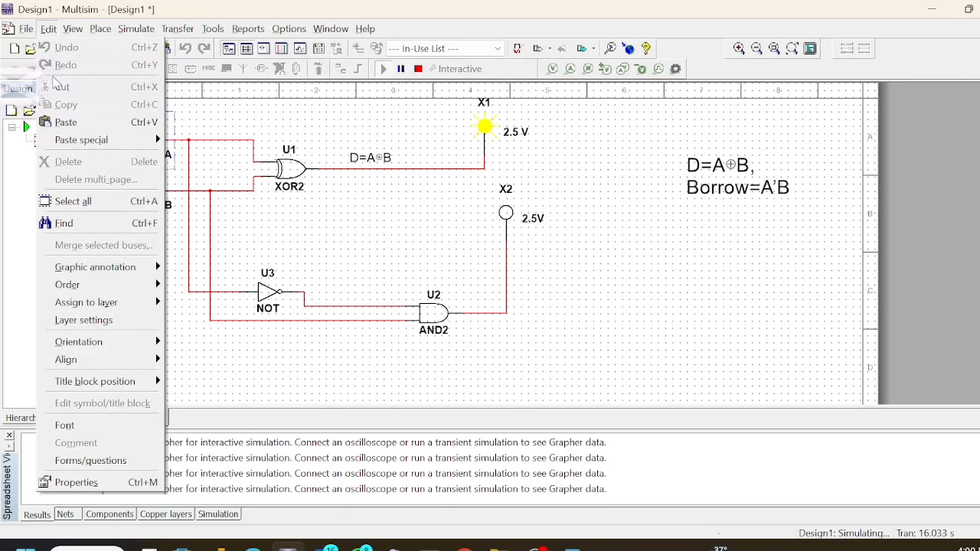
click(26, 29)
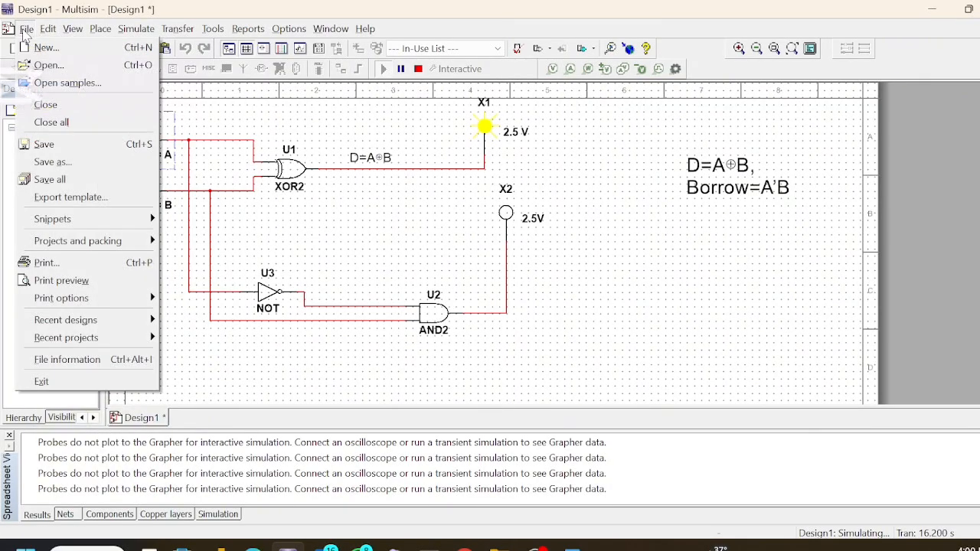
click(37, 50)
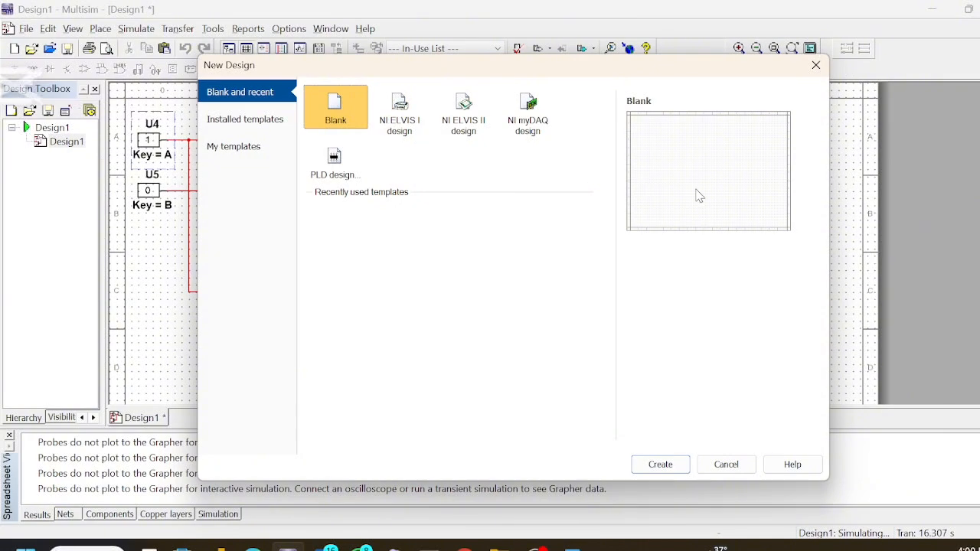
click(687, 462)
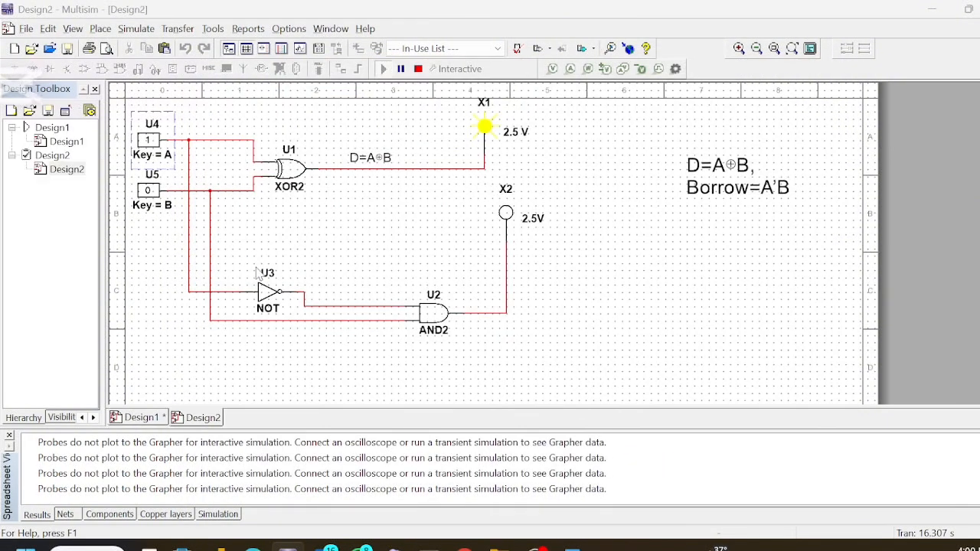
- Close the half subtractor design Design1, saving it under the file name 6 instead of replacing the existing Design1 file
double_click(62, 143)
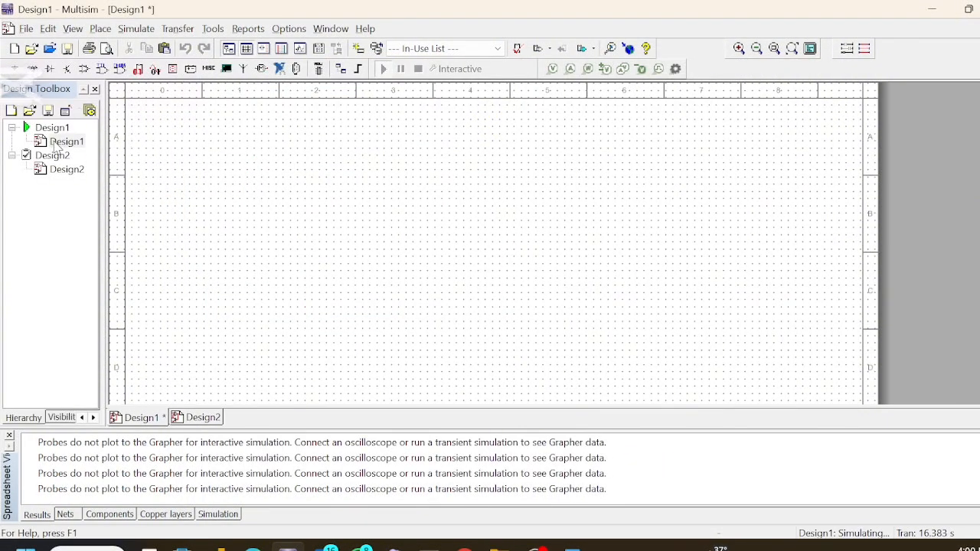
right_click(55, 145)
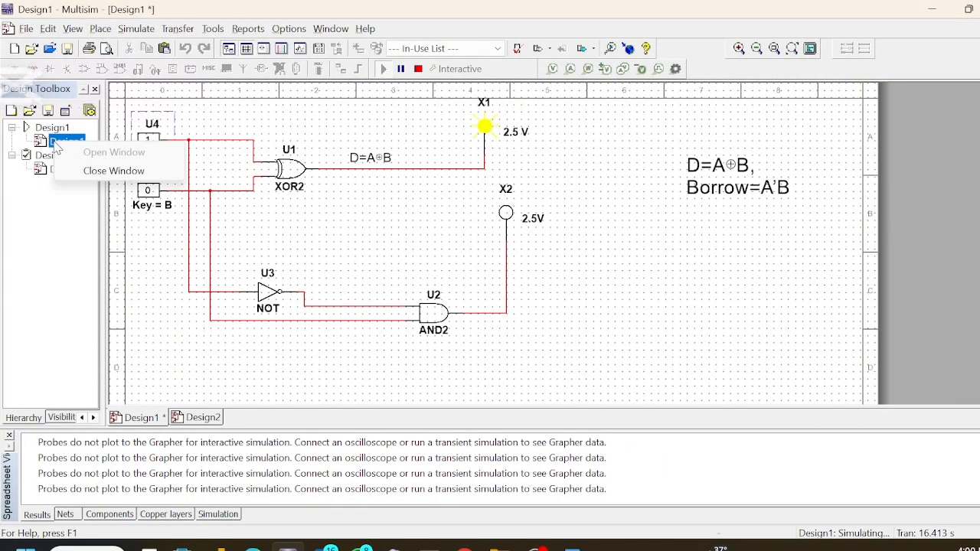
click(113, 171)
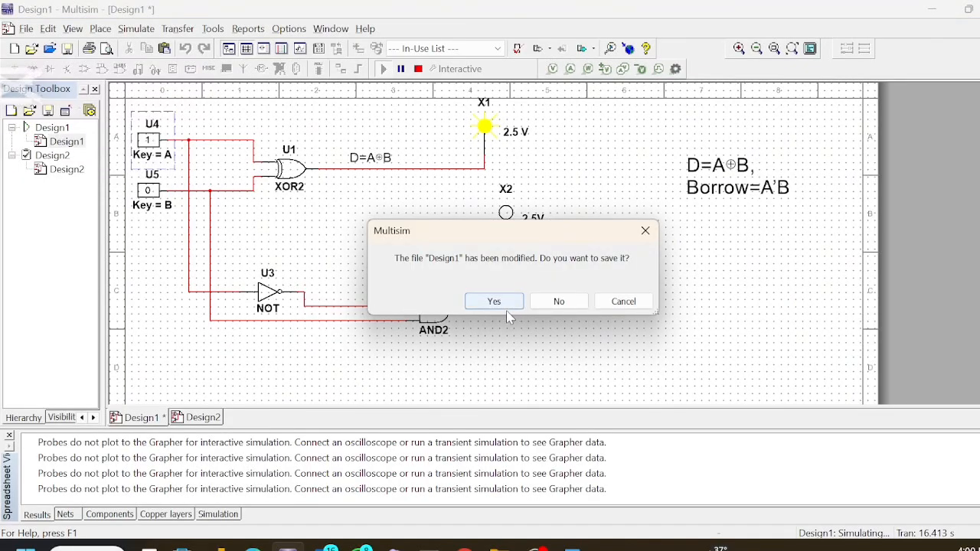
click(495, 302)
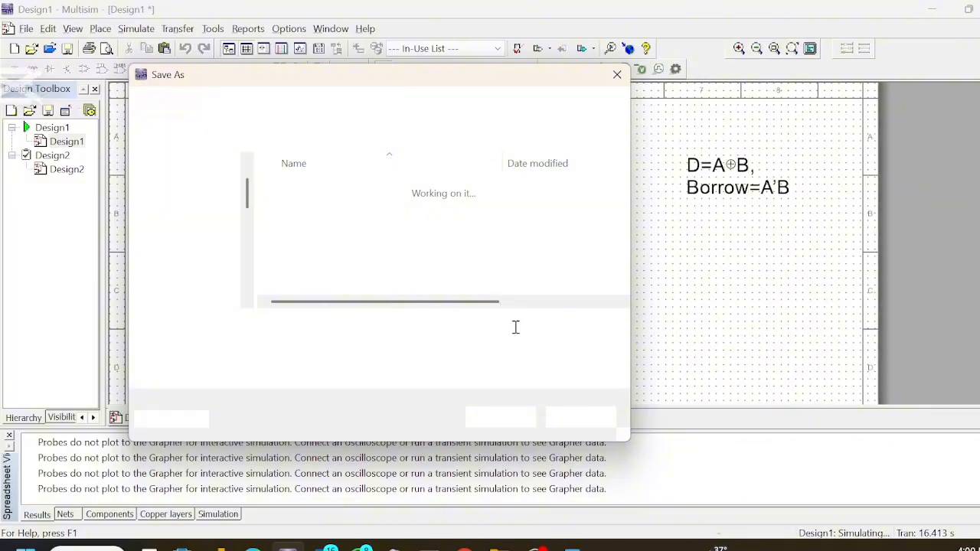
click(501, 417)
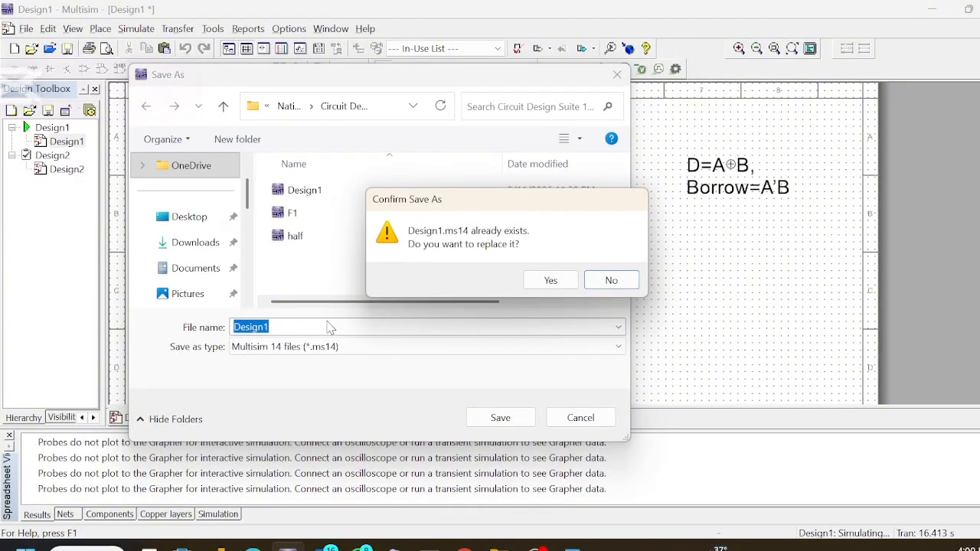
click(612, 281)
key(BackSpace)
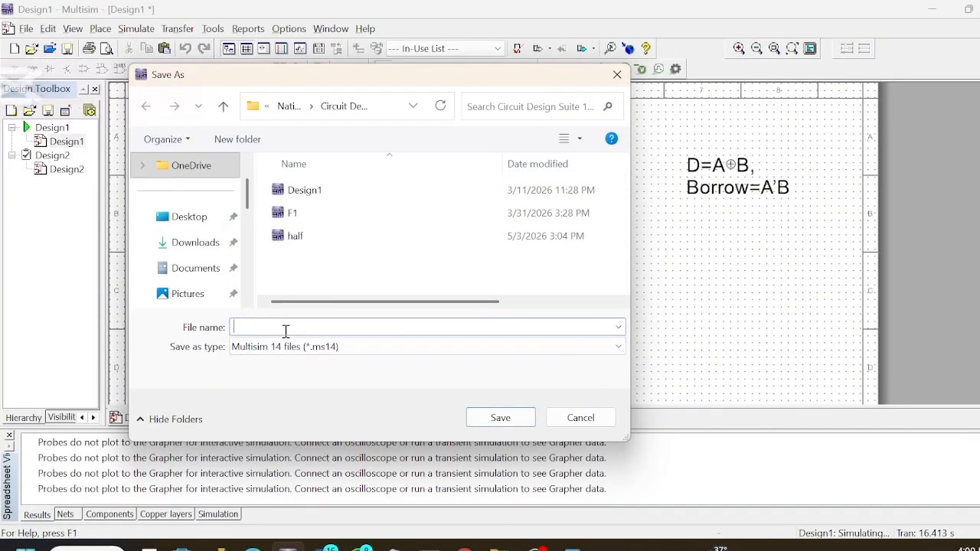
click(499, 416)
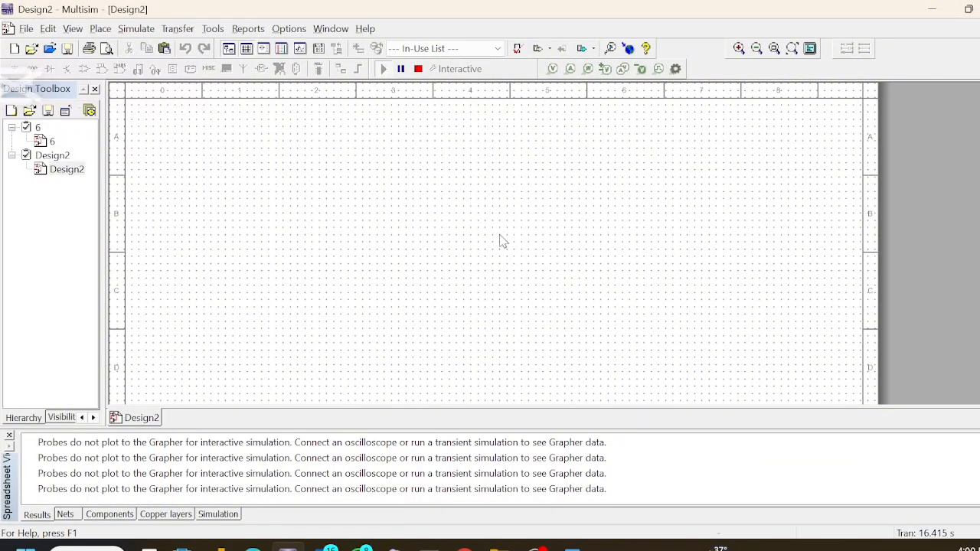
- Paste the expression D=X⊕Y⊕Bin as text on the blank sheet, and copy Bout=X'(Y+Bin)+YBin from the PDF in the browser
key(ctrl+v)
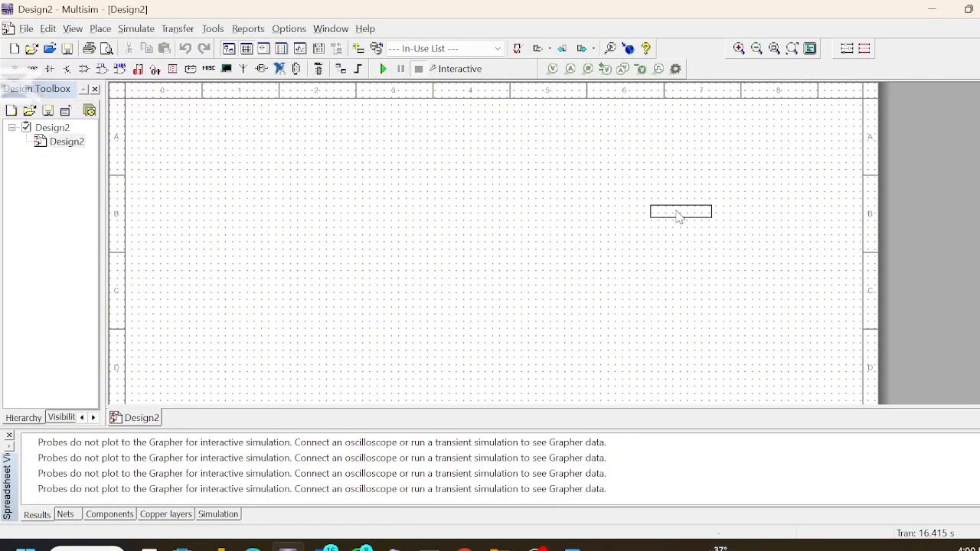
click(709, 154)
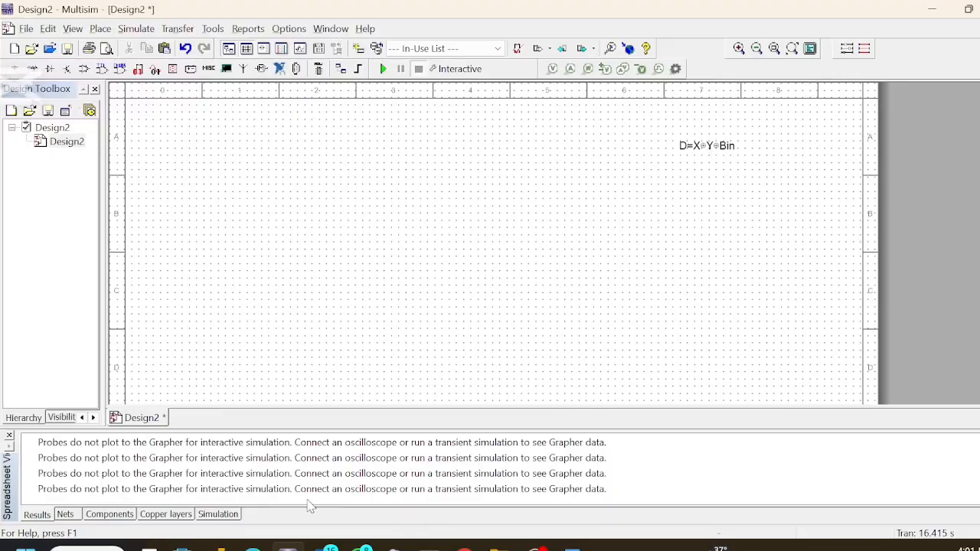
click(253, 548)
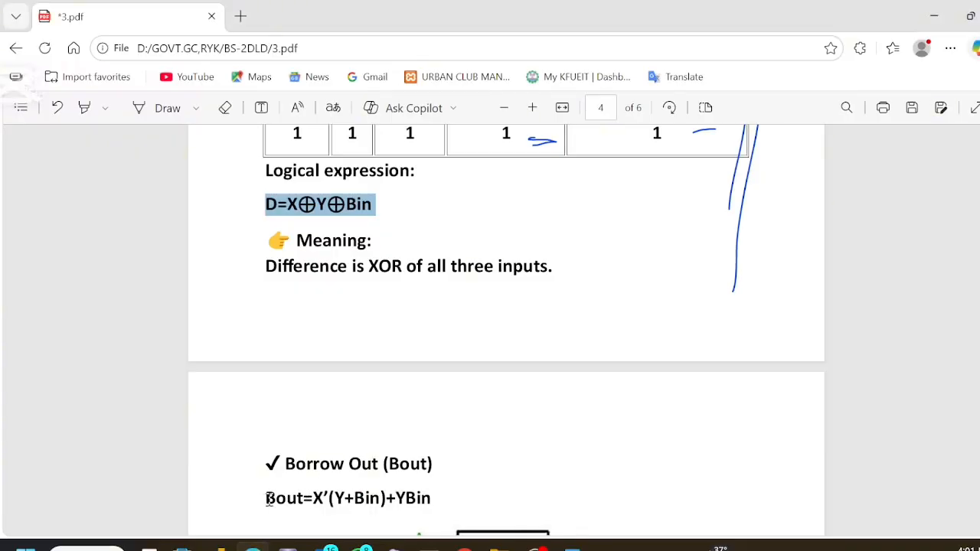
drag(270, 499, 446, 496)
key(ctrl+c)
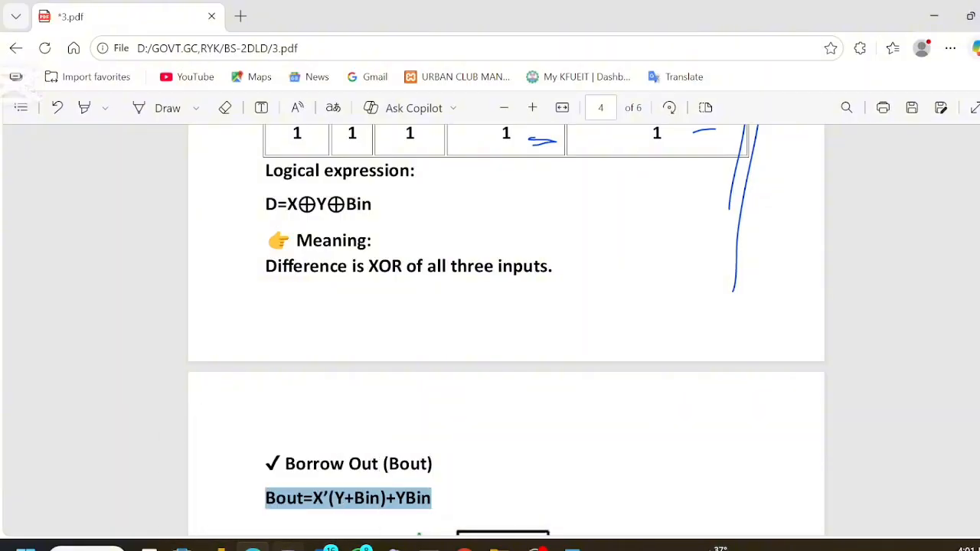
- Switch back to Multisim and add the copied Bout=X'(Y+Bin)+YBin as a second line beneath the D expression in the same text object
click(288, 548)
click(731, 150)
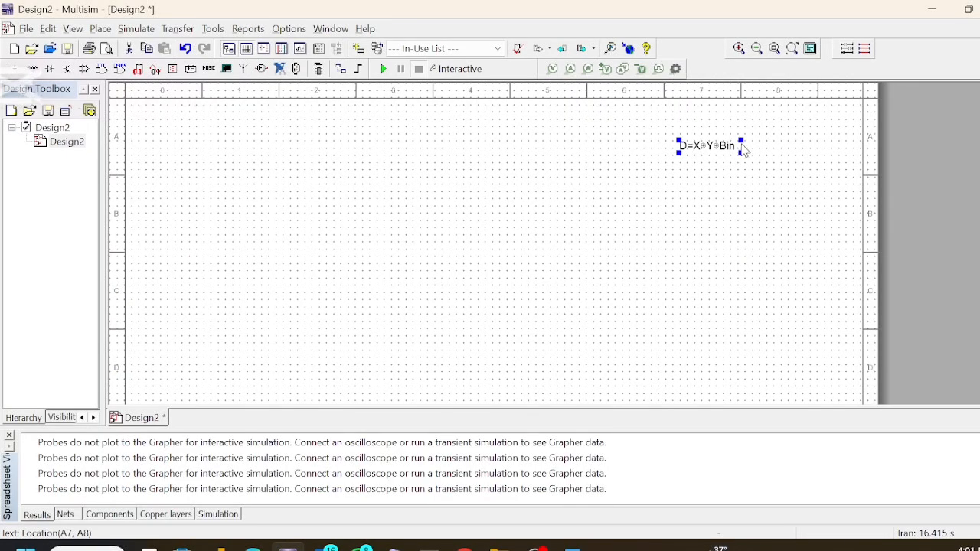
double_click(739, 146)
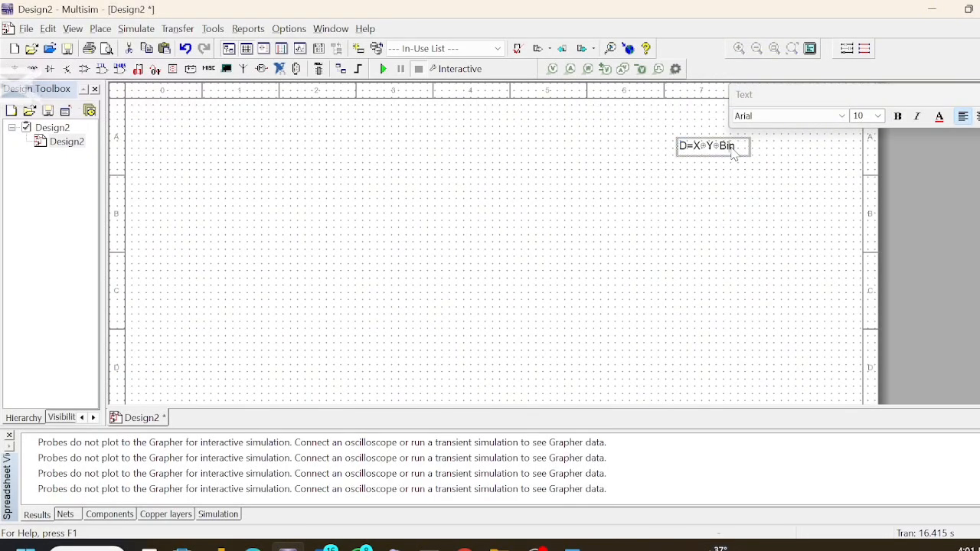
drag(731, 148, 741, 148)
key(Return)
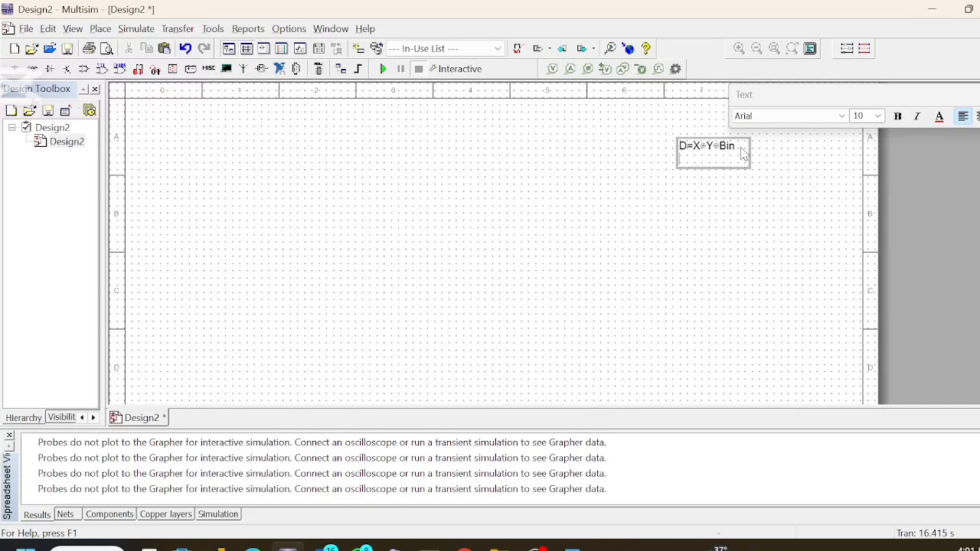
key(ctrl+v)
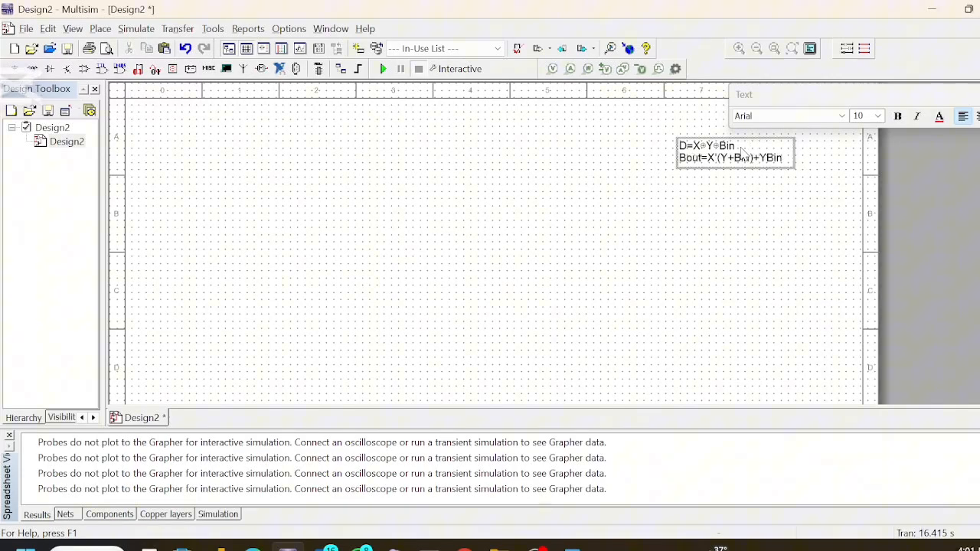
- Set the expression text's font size to 18 and move the text up and to the left so it fits inside the sheet border
click(879, 121)
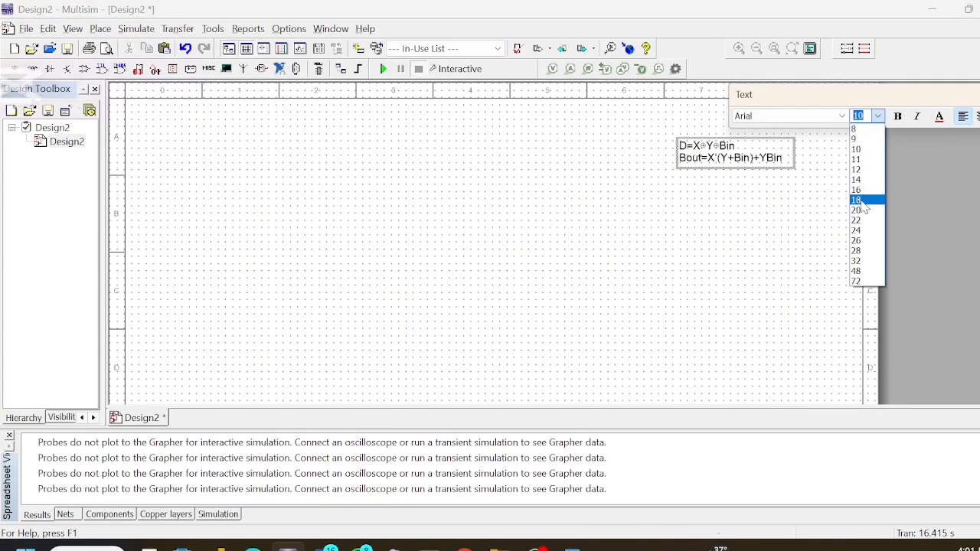
click(858, 200)
click(784, 280)
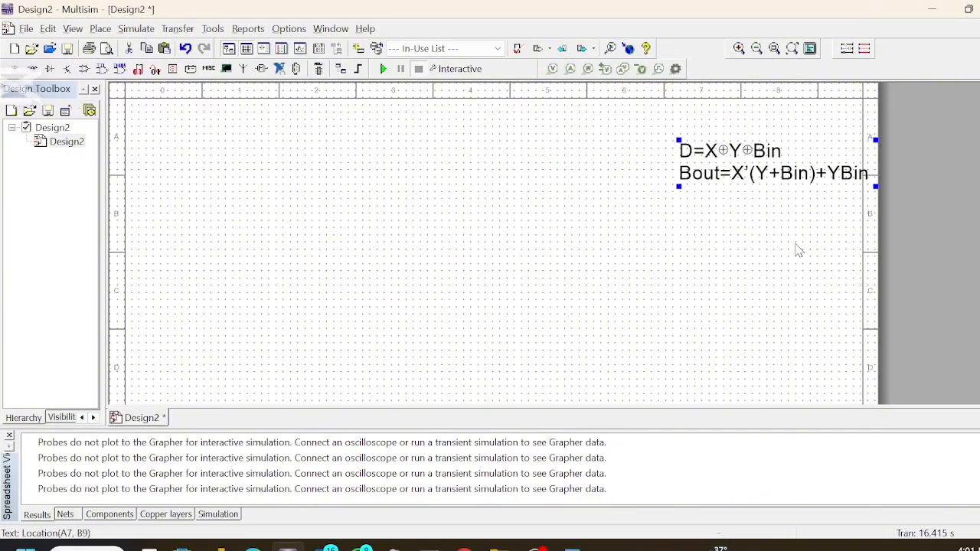
click(765, 281)
drag(765, 174, 735, 160)
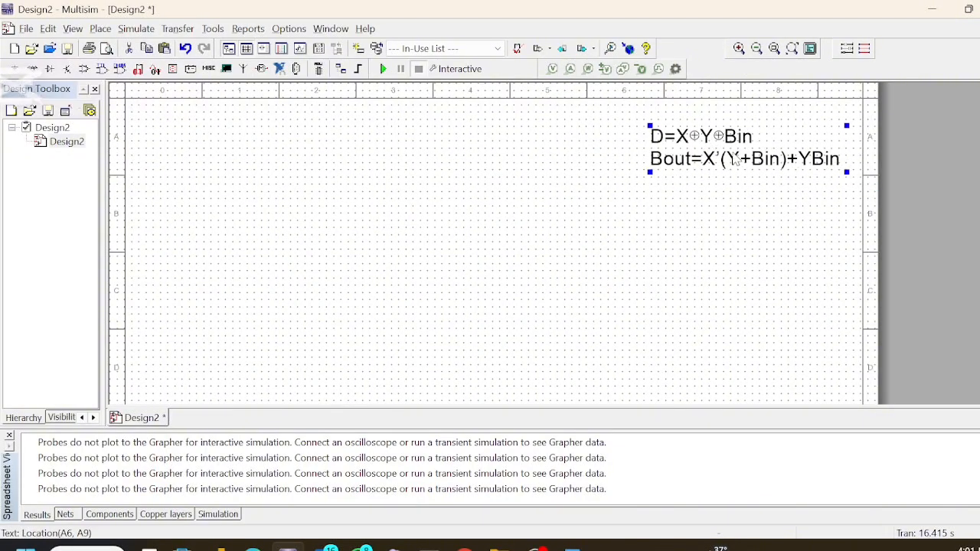
click(664, 247)
- Place two PROBE_RED indicators, one above the other on the sheet, and widen the component selection to all groups
right_click(281, 216)
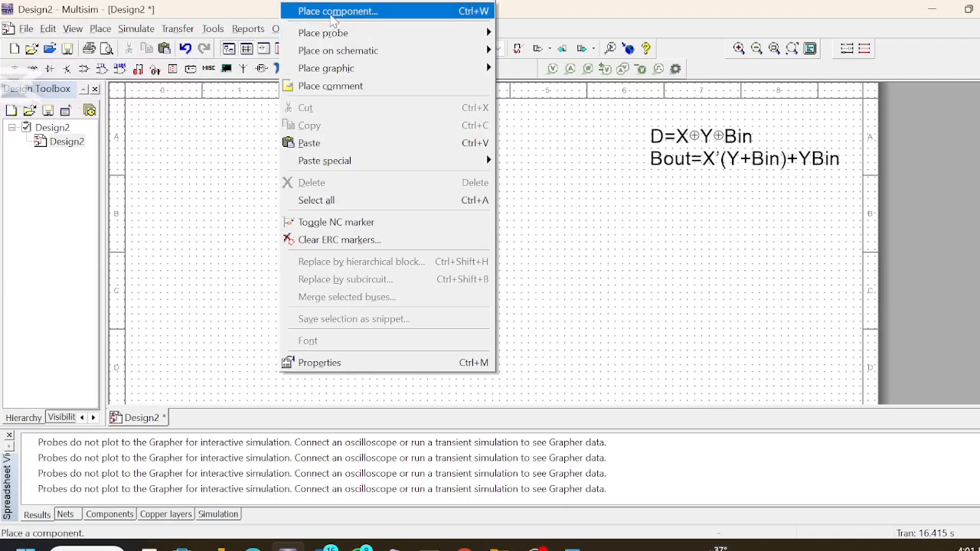
click(333, 10)
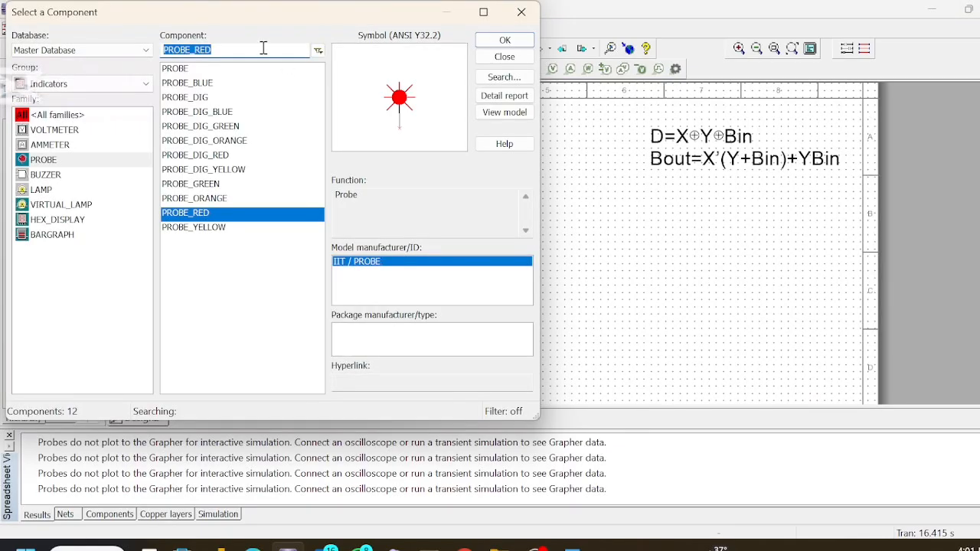
click(505, 40)
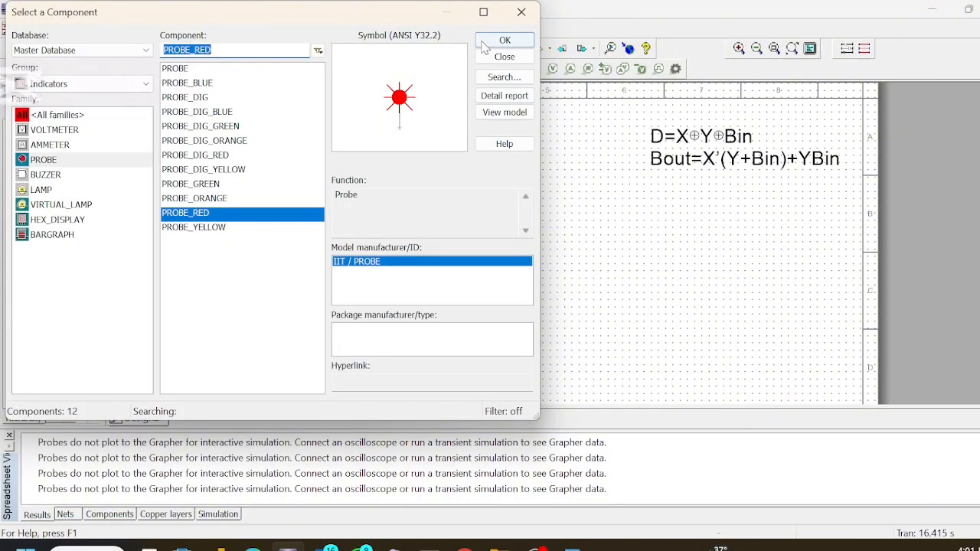
click(503, 39)
click(533, 290)
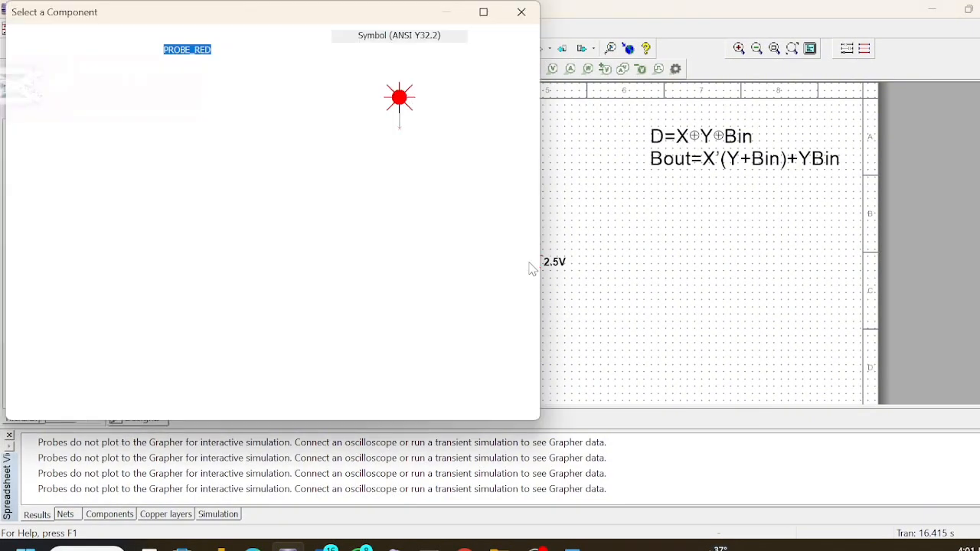
click(147, 84)
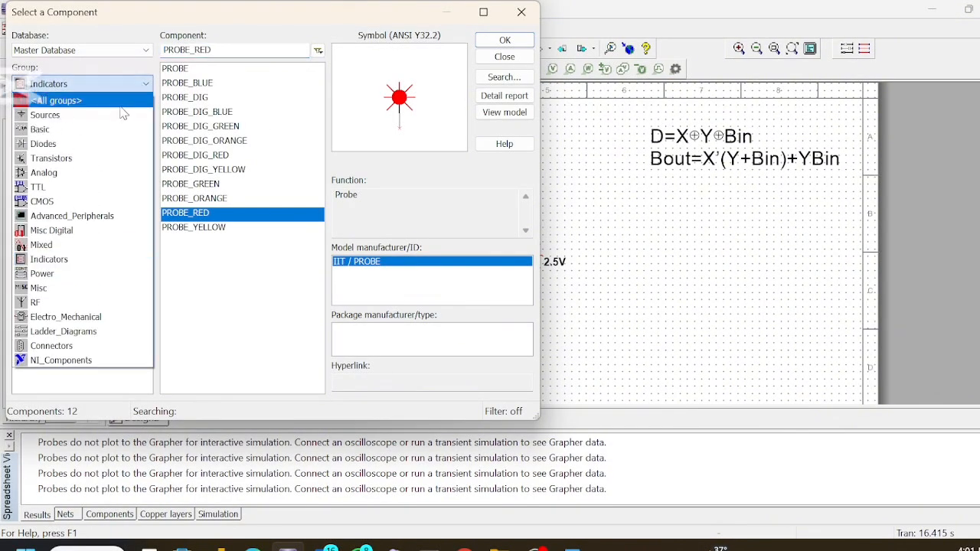
click(116, 95)
text(not)
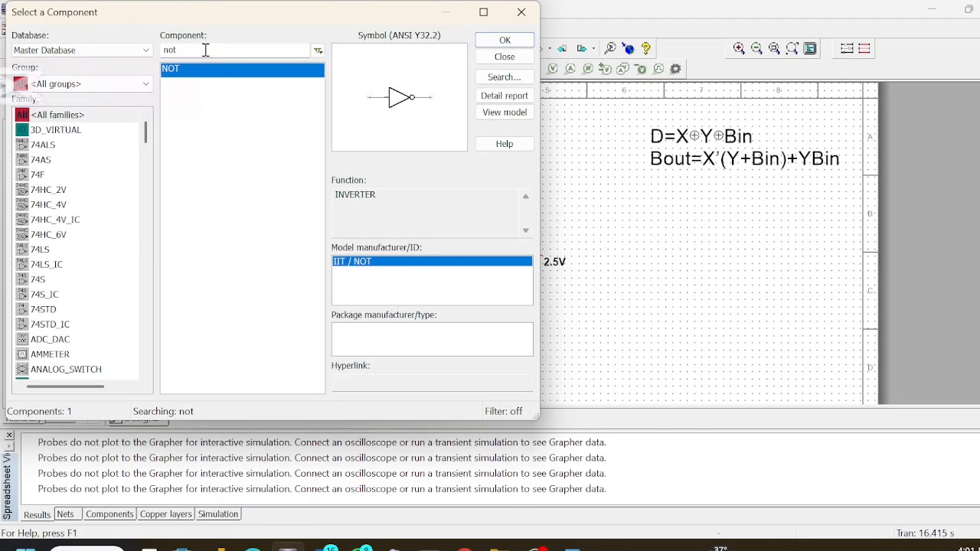
click(204, 50)
key(BackSpace)
key(BackSpace)
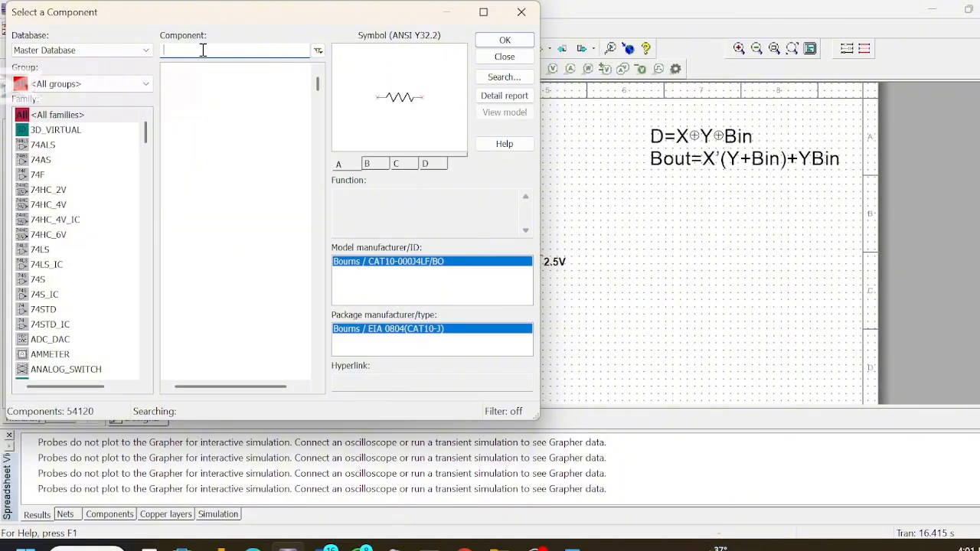
- Find the XOR gates and place two XOR2 gates to the left of the probes, the second lower than the first
text(xo)
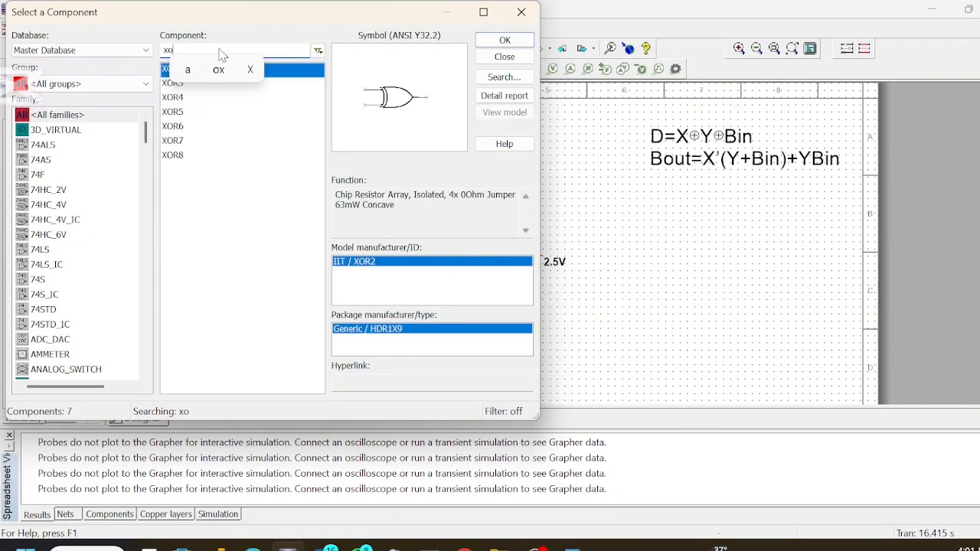
text(r)
click(505, 40)
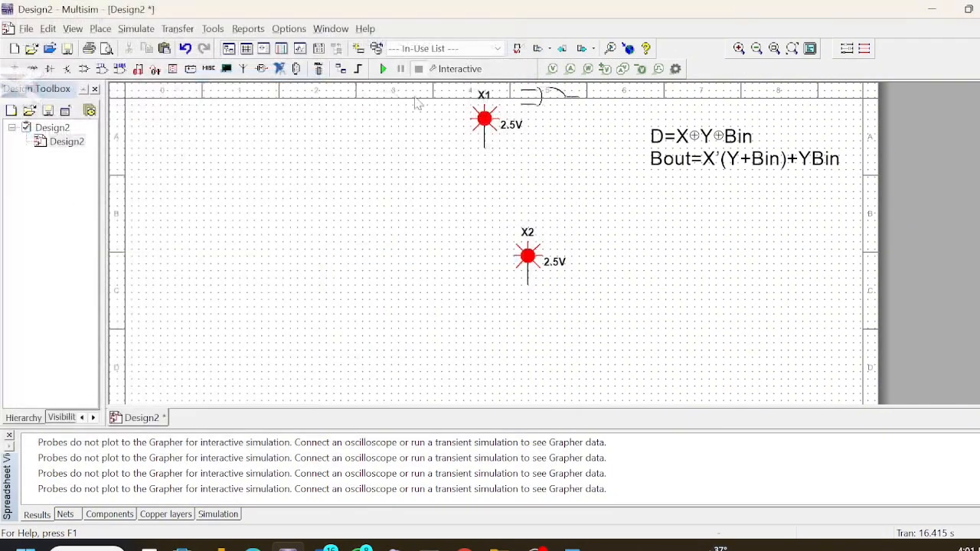
click(220, 149)
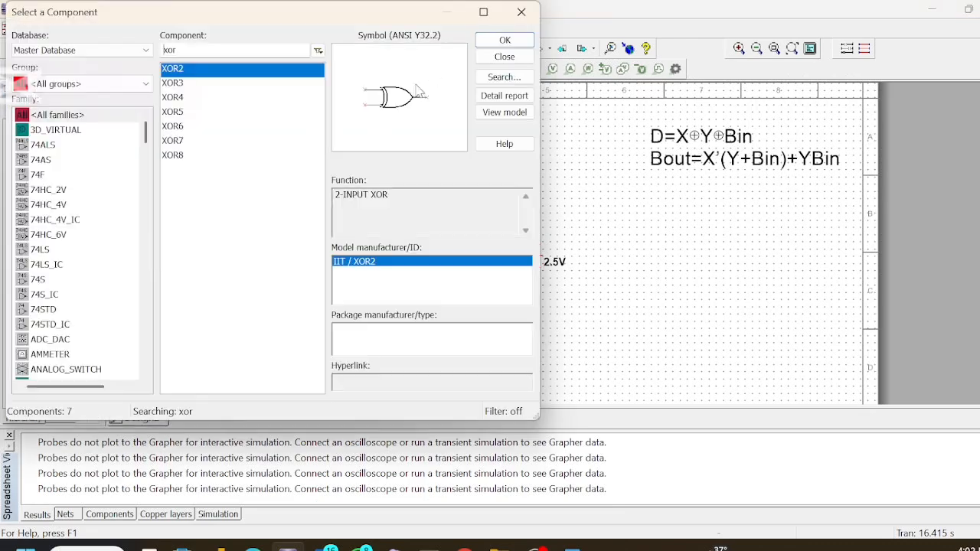
click(505, 40)
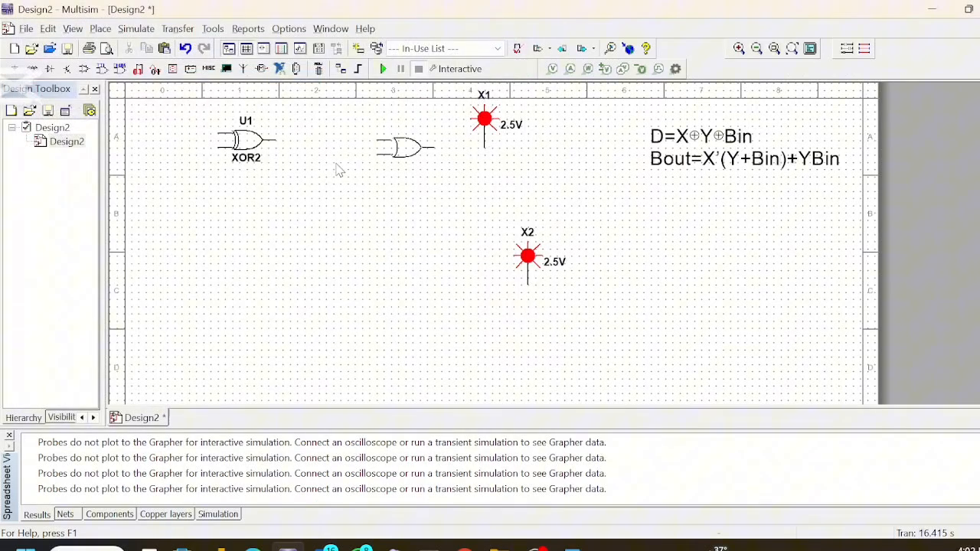
click(268, 228)
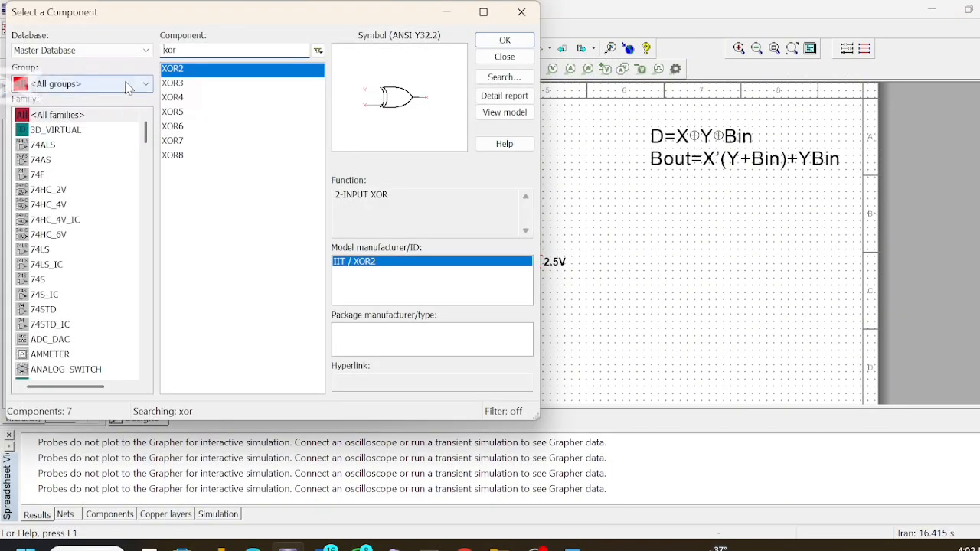
- Place three INTERACTIVE_DIGITAL_CONSTANT sources in a column left of the XOR gates and end component placement
click(129, 85)
click(149, 118)
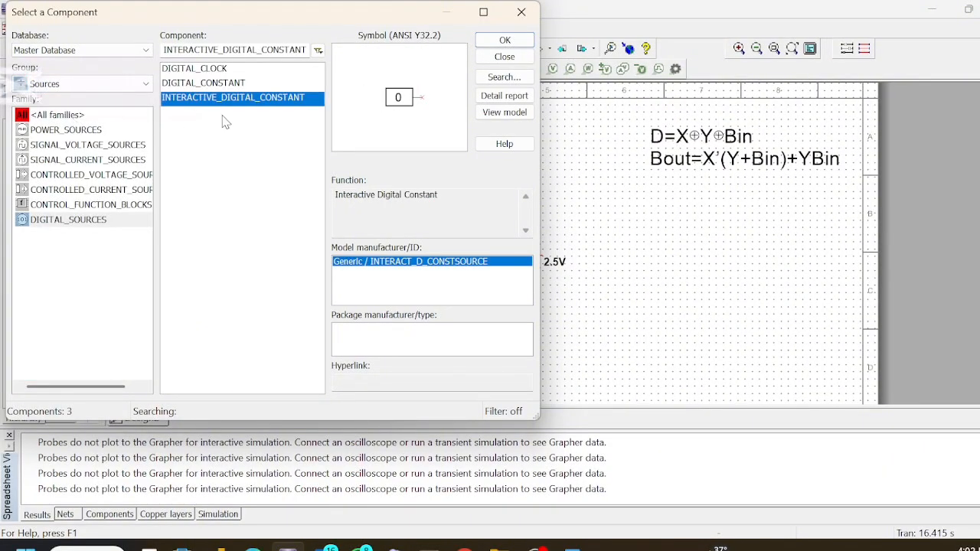
click(519, 43)
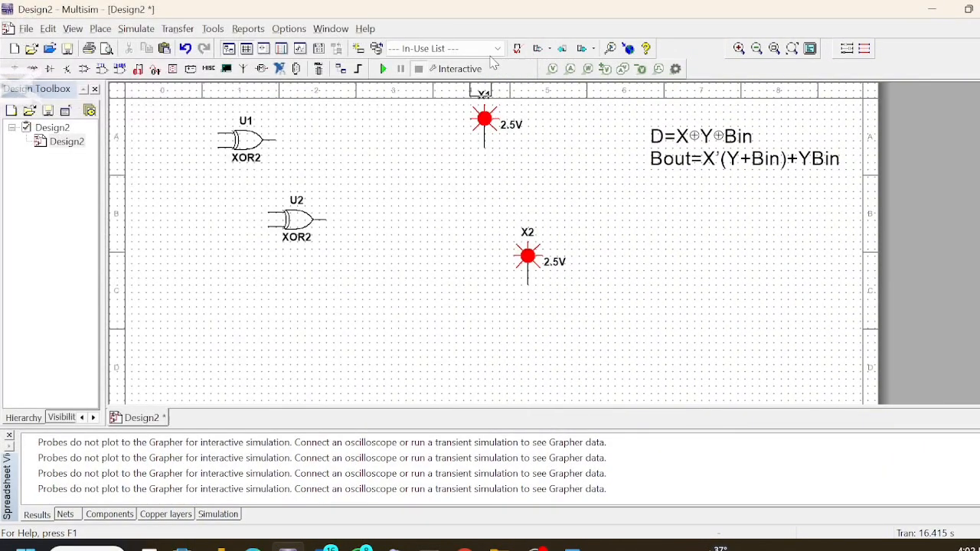
click(186, 157)
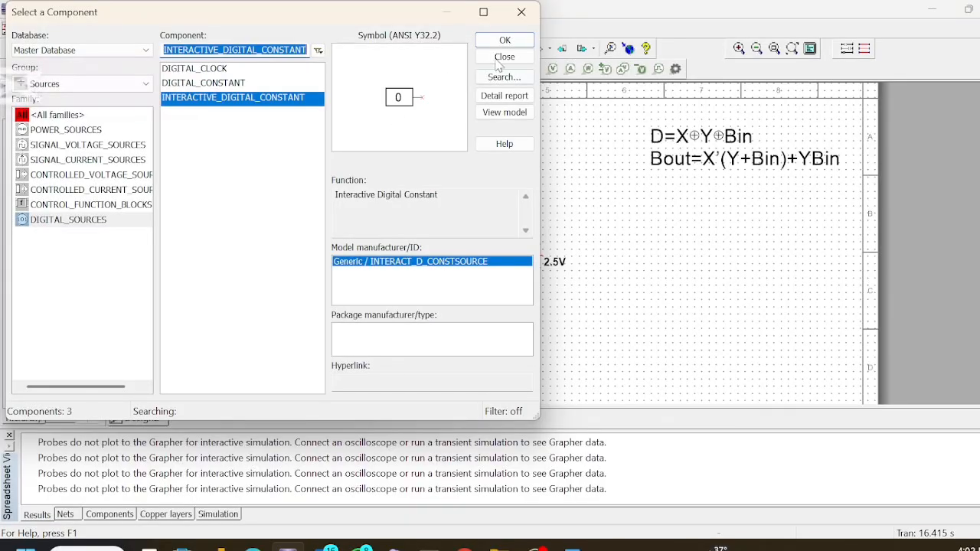
click(510, 40)
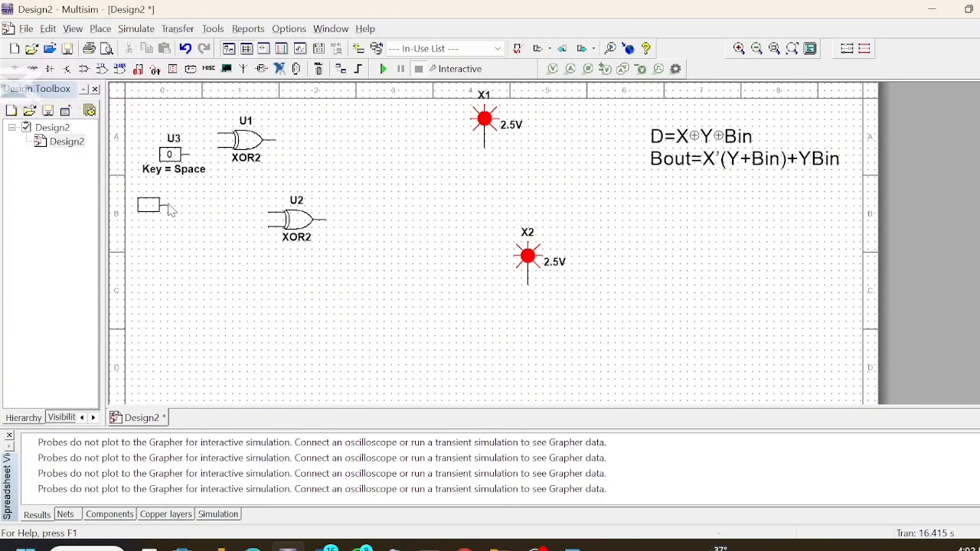
click(173, 210)
click(504, 40)
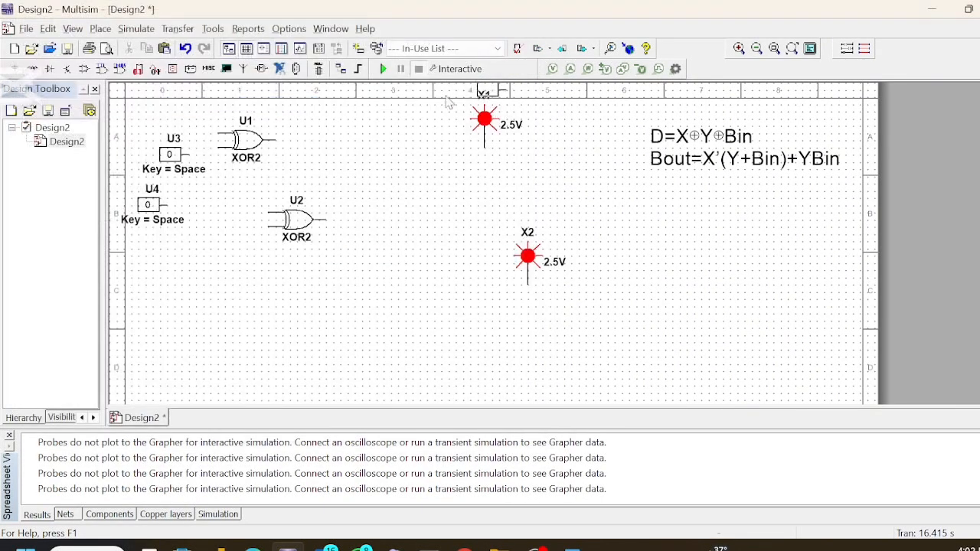
click(187, 261)
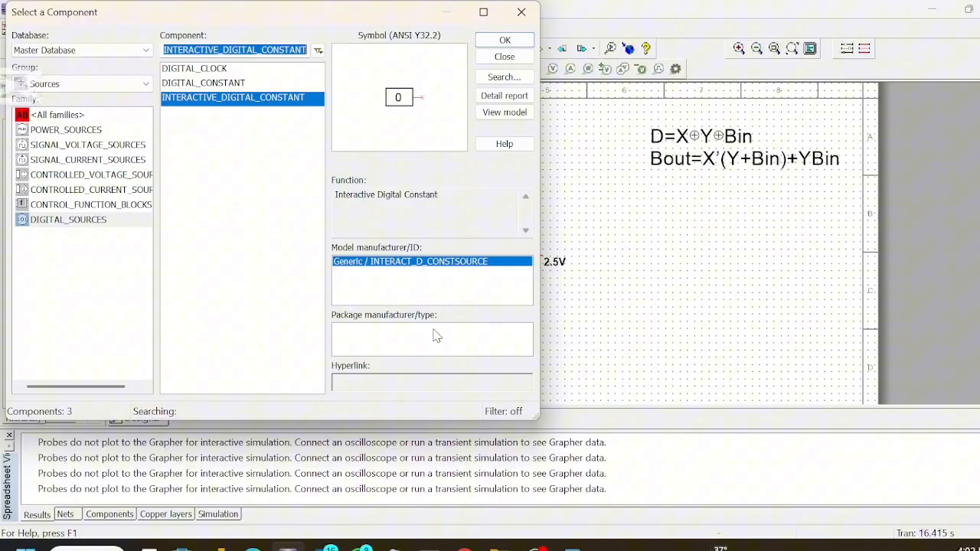
click(522, 11)
- Set the toggle key of digital constant U3 to A
double_click(190, 171)
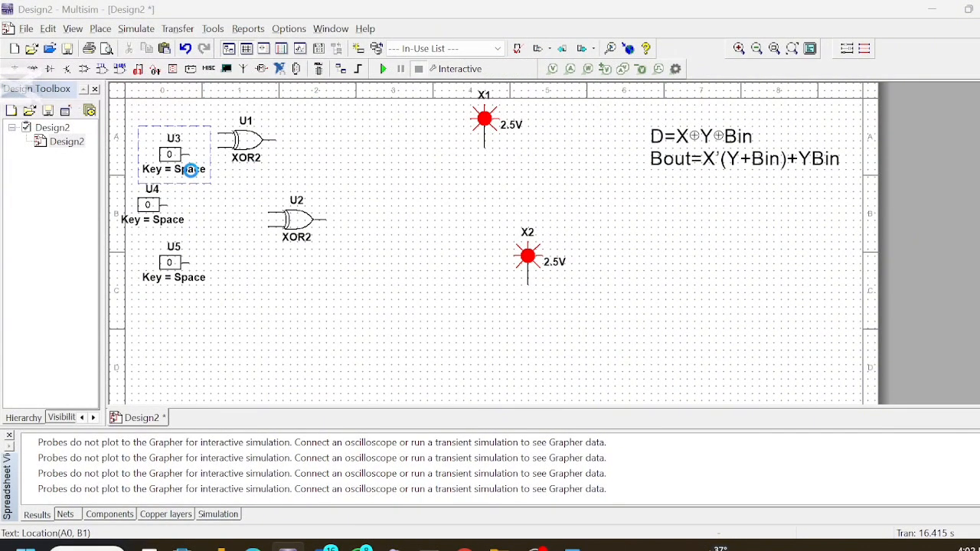
click(560, 144)
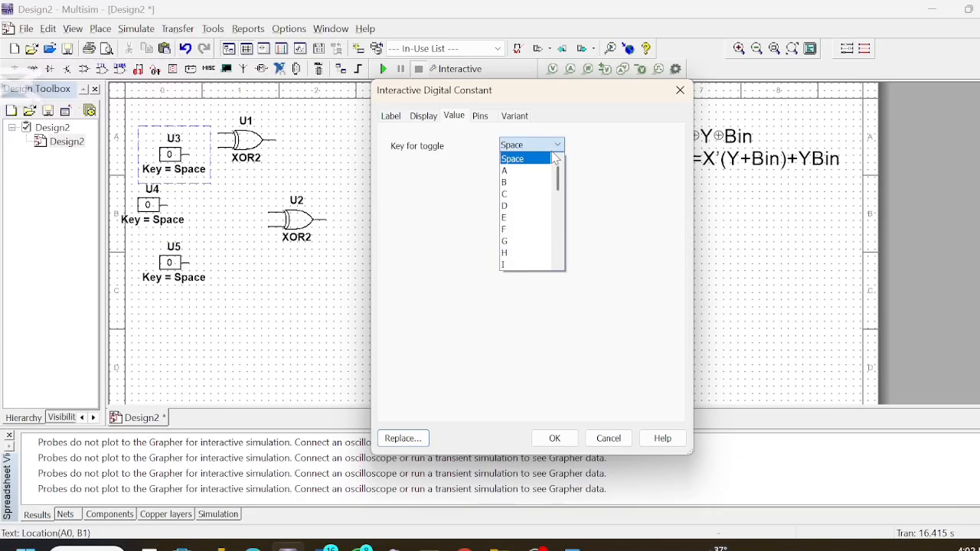
click(541, 168)
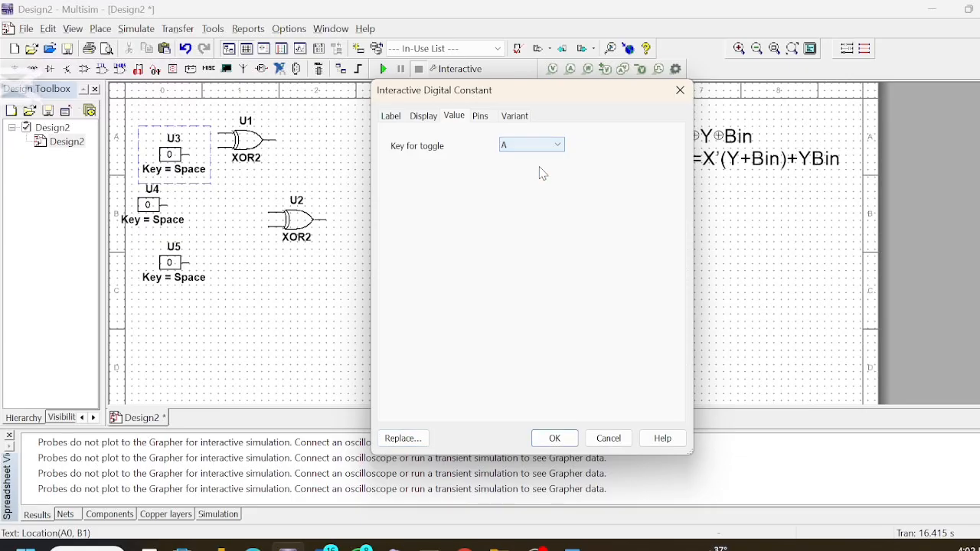
click(561, 442)
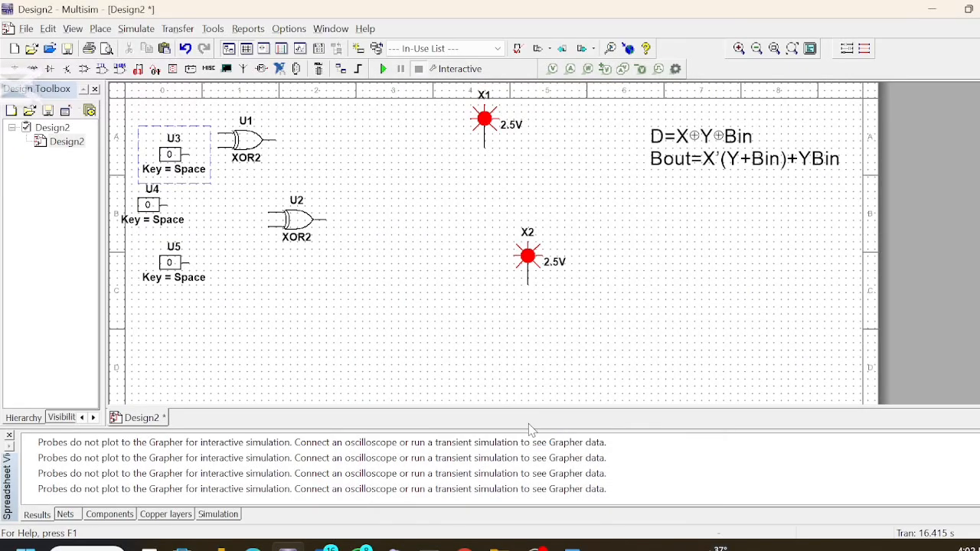
- Set the toggle key of digital constant U4 to B
double_click(170, 214)
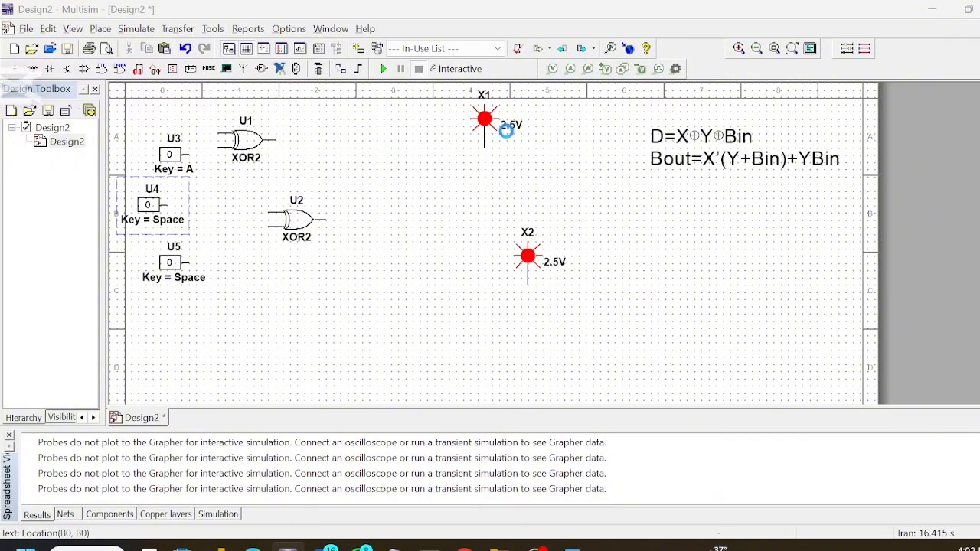
click(561, 148)
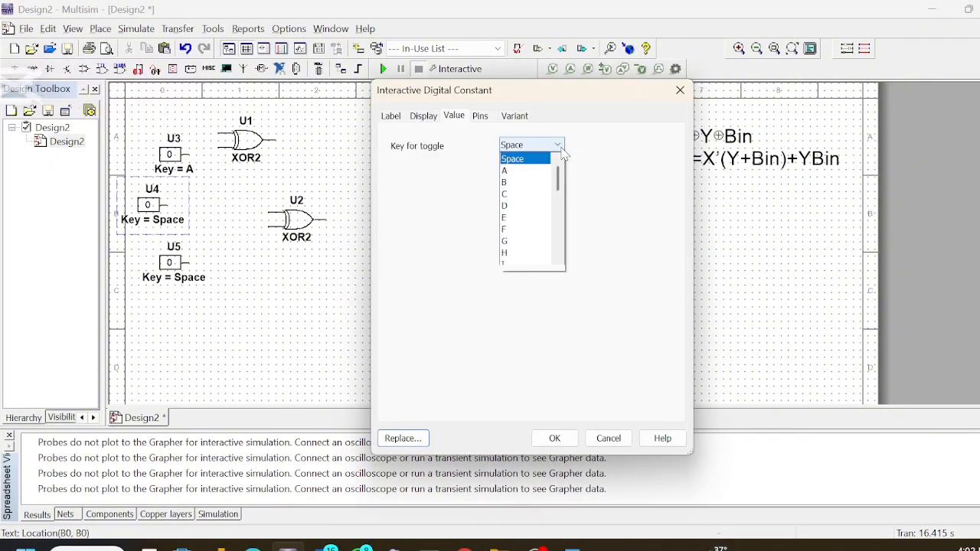
click(528, 183)
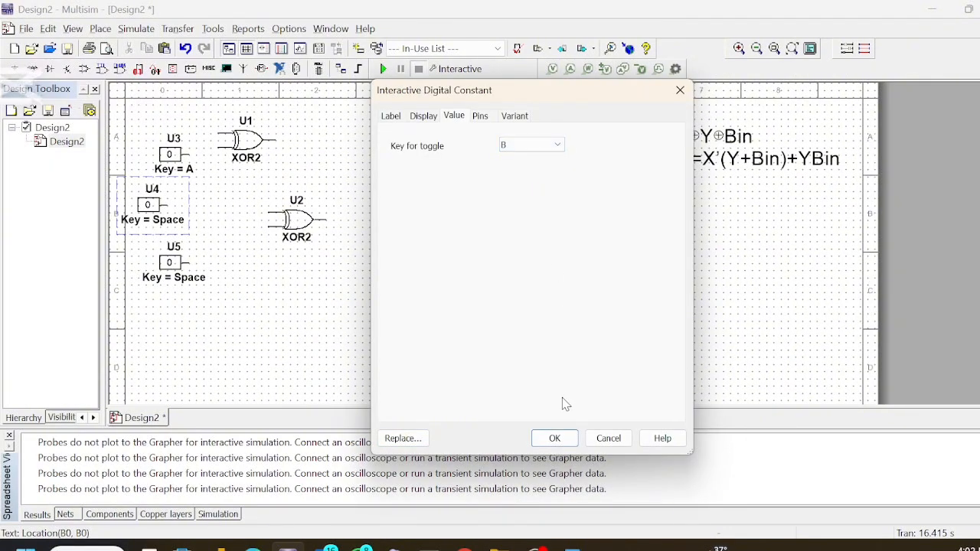
click(556, 440)
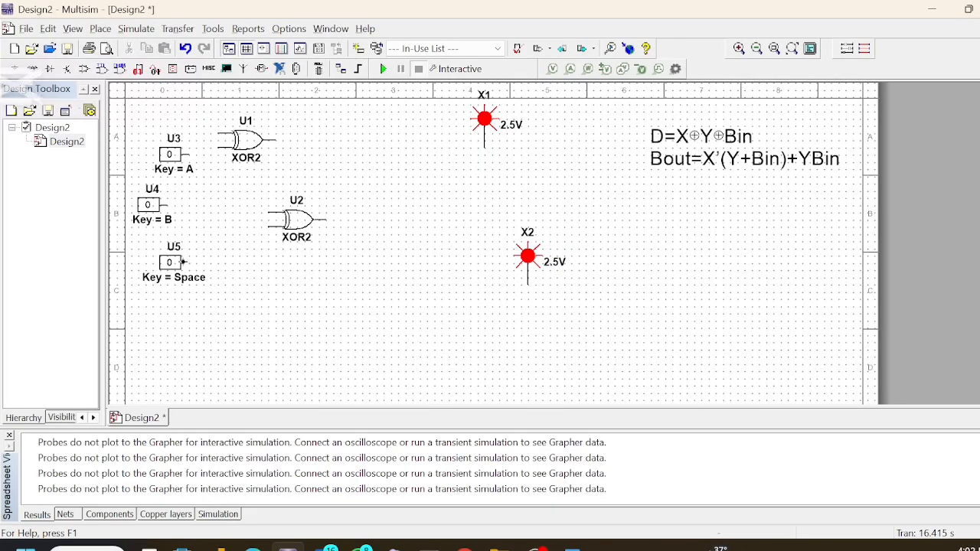
- Cancel the wire started at U5 and undo the toggle key changes of digital constants U4 and U3
click(188, 263)
key(Escape)
key(ctrl+z)
key(ctrl+z)
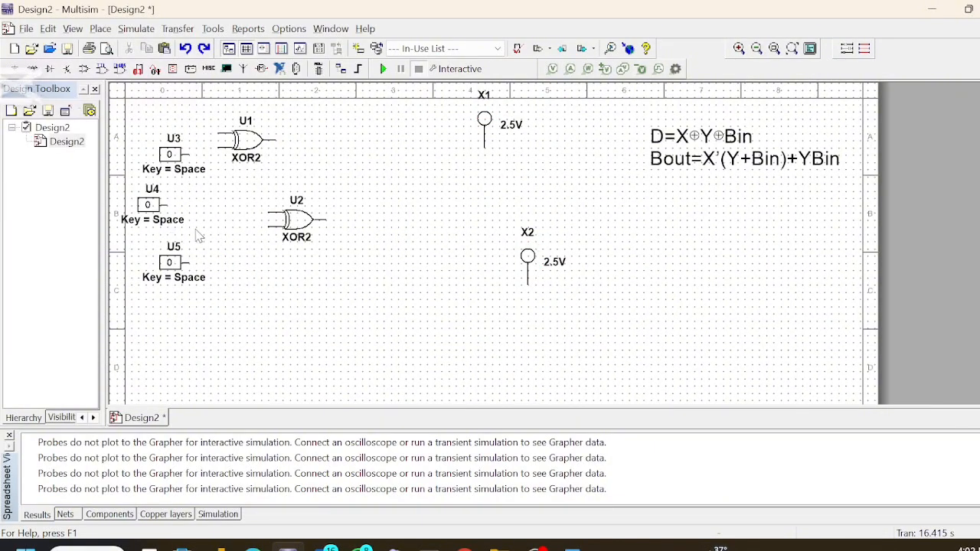
- Assign B as the toggle key of the middle digital constant, U4
click(163, 221)
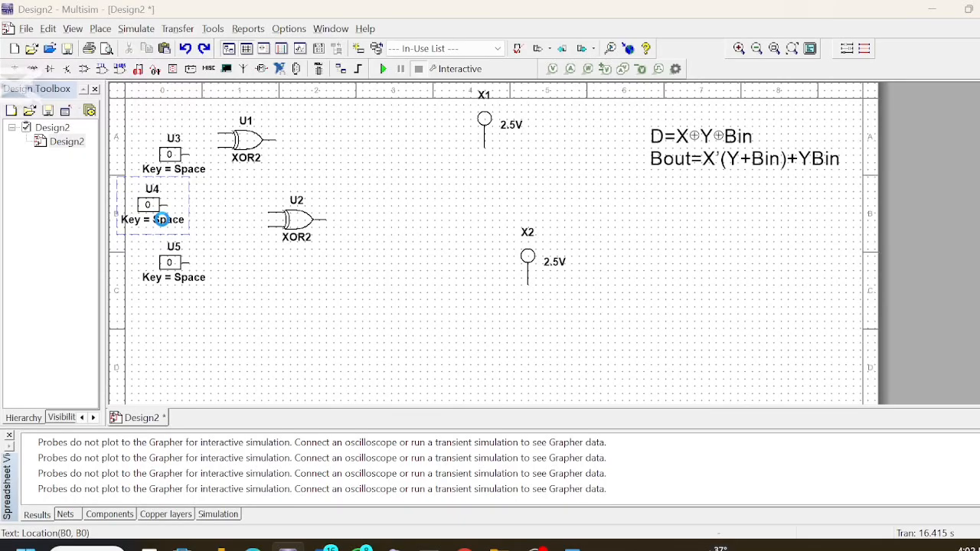
double_click(163, 221)
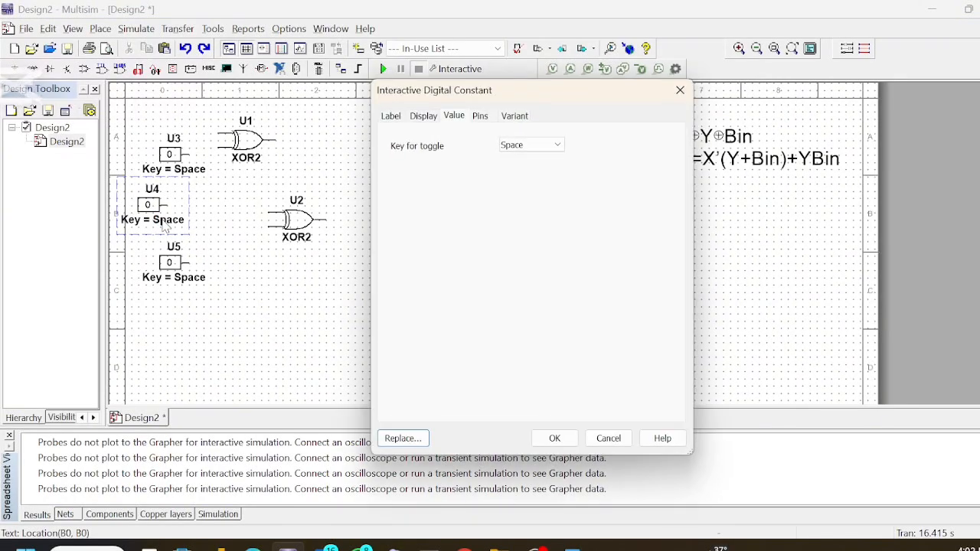
click(528, 146)
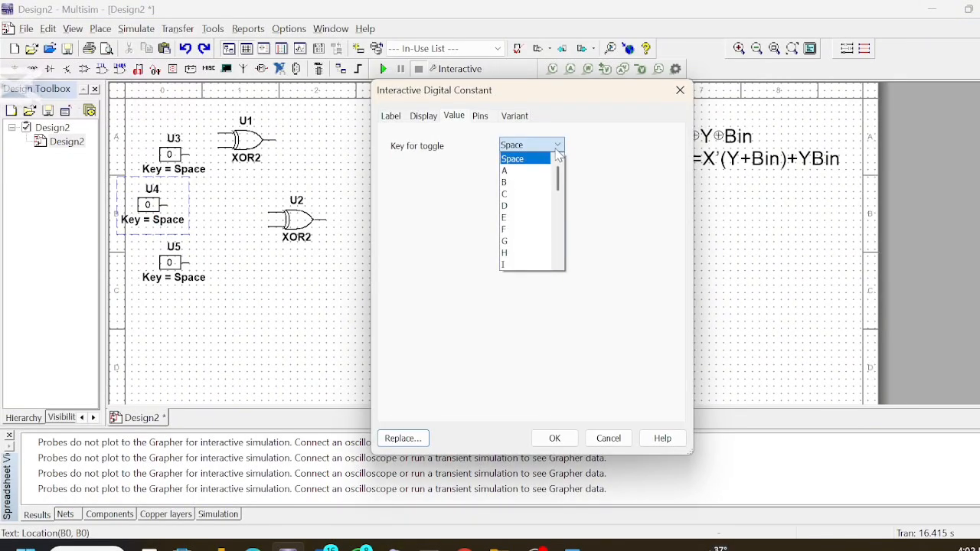
click(529, 188)
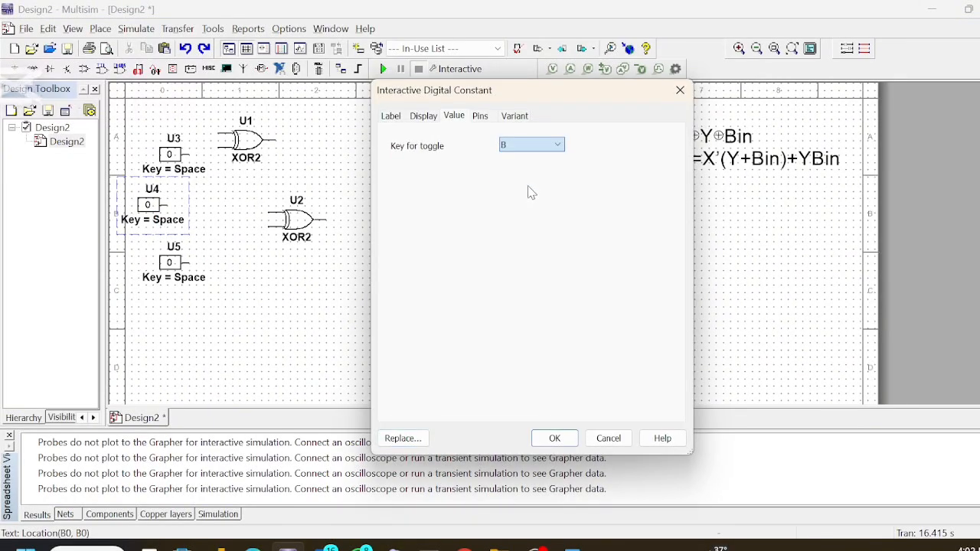
click(555, 438)
- Set the toggle key of digital constant U5 to C
double_click(186, 262)
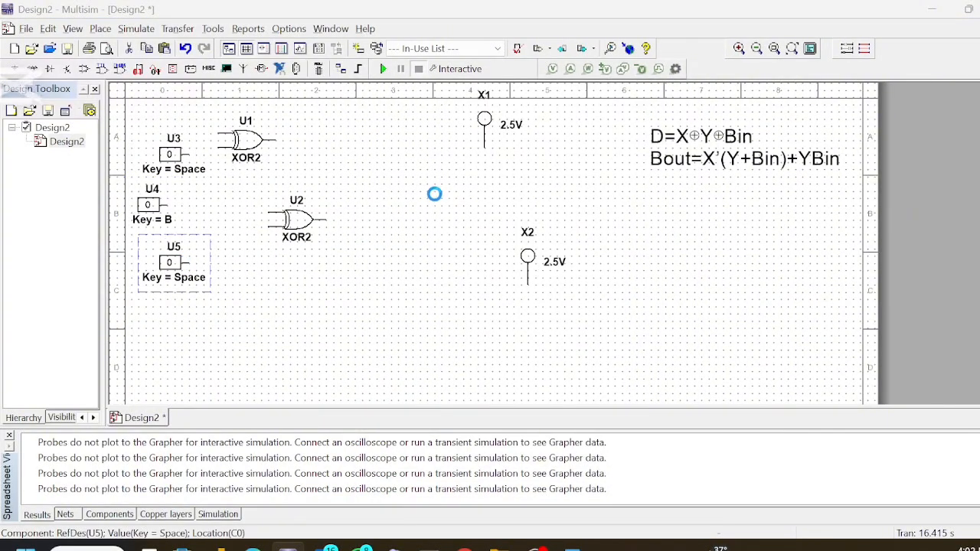
click(517, 146)
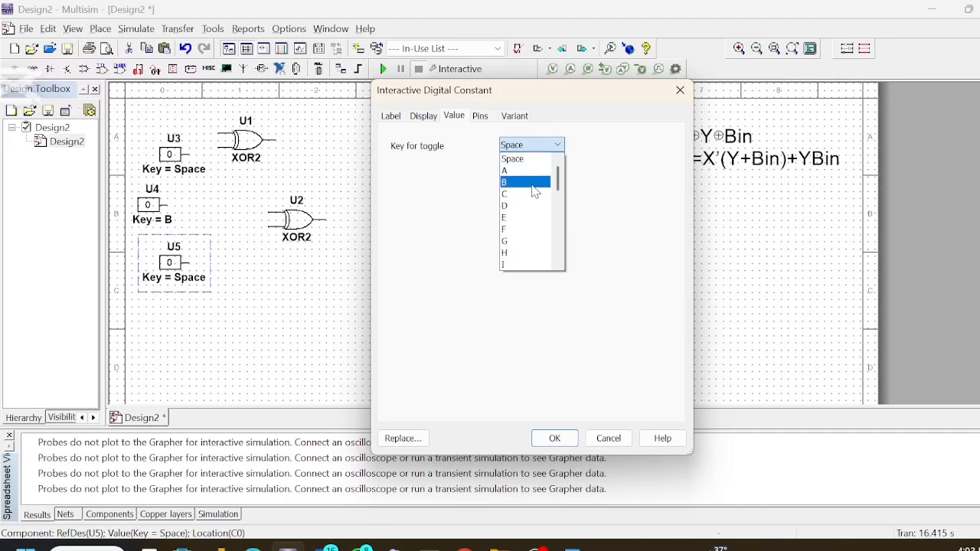
click(528, 198)
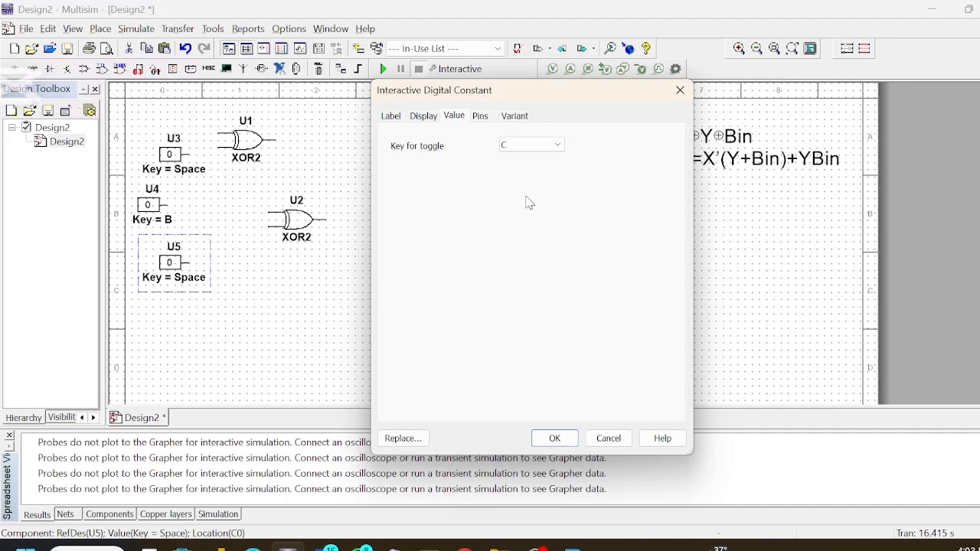
click(556, 448)
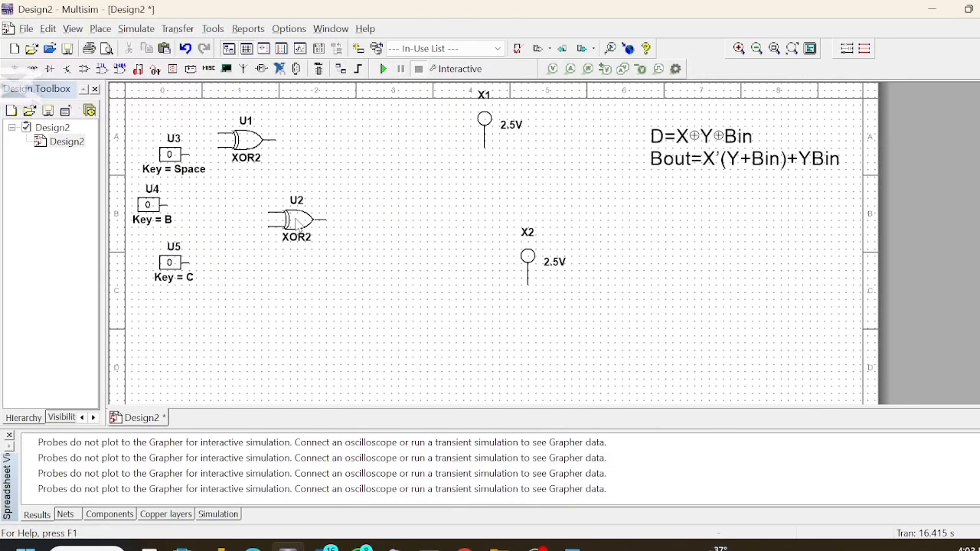
- Move XOR gate U1 further right above U2, and digital constant U3 slightly up and to the left
drag(264, 145, 329, 154)
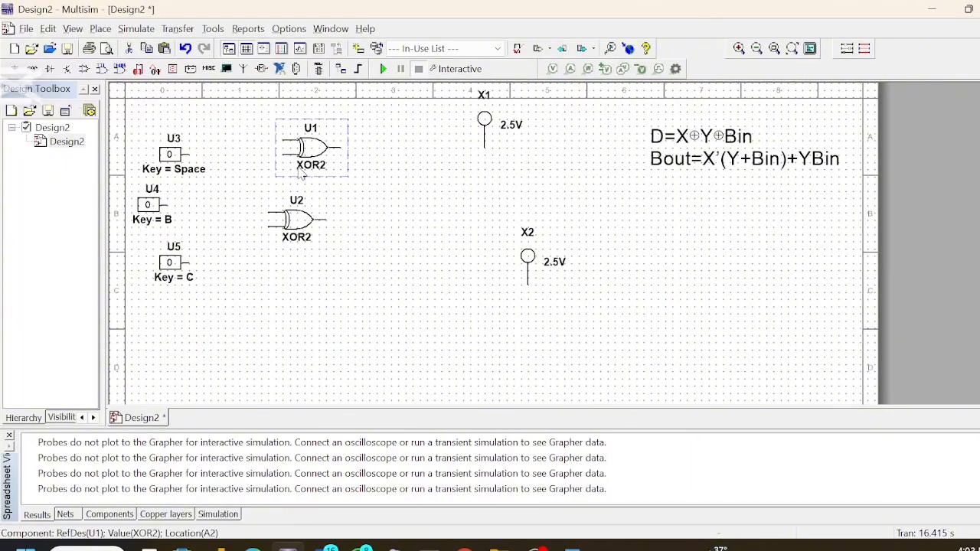
drag(170, 155, 155, 132)
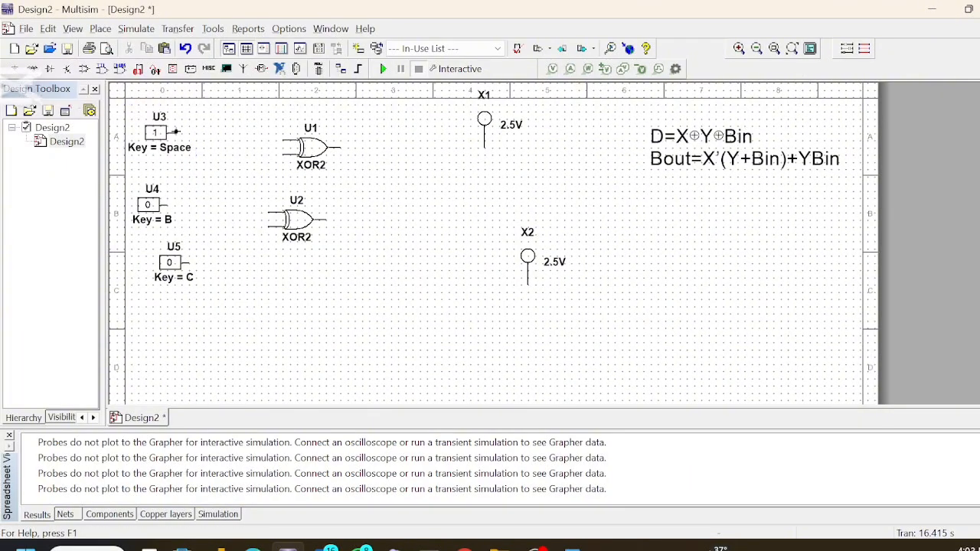
- Set the toggle key of digital constant U3 to A
click(183, 149)
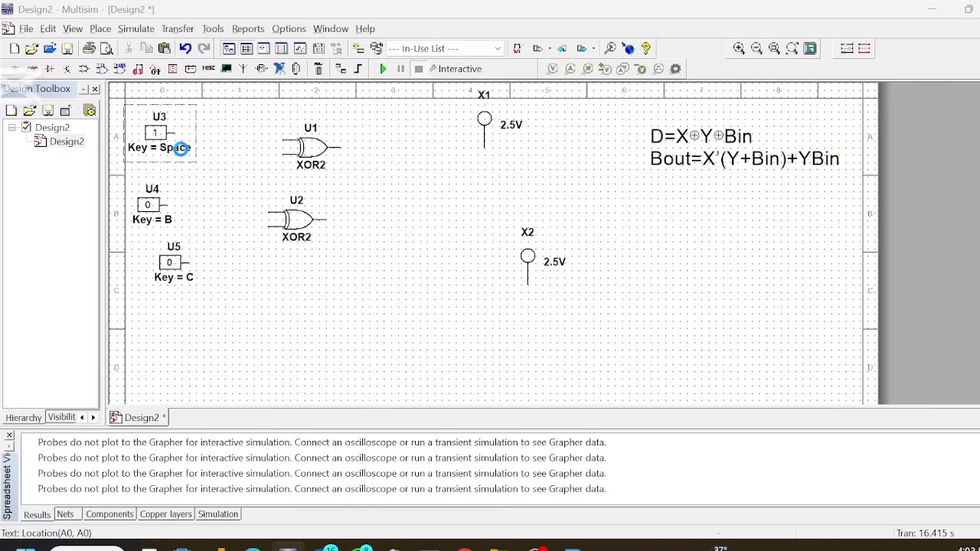
double_click(182, 150)
click(540, 145)
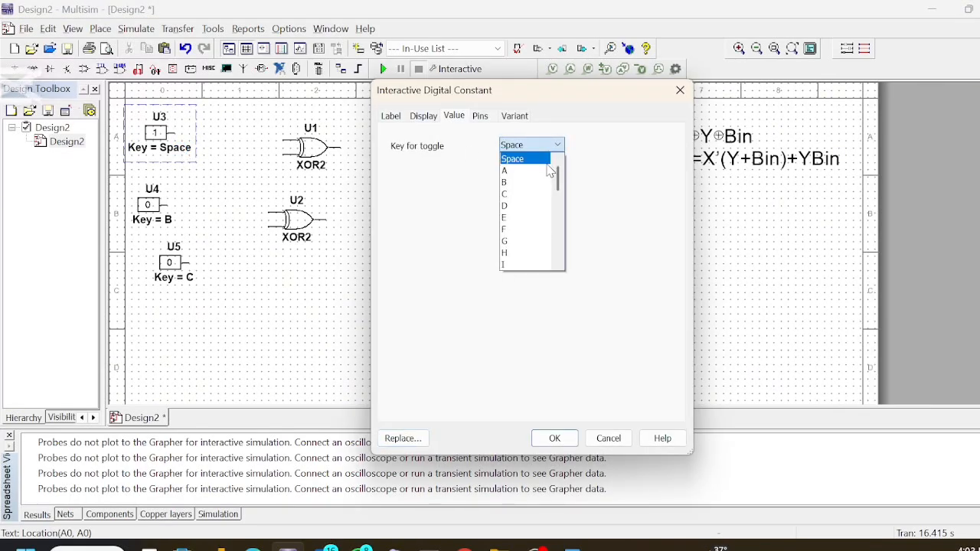
click(549, 169)
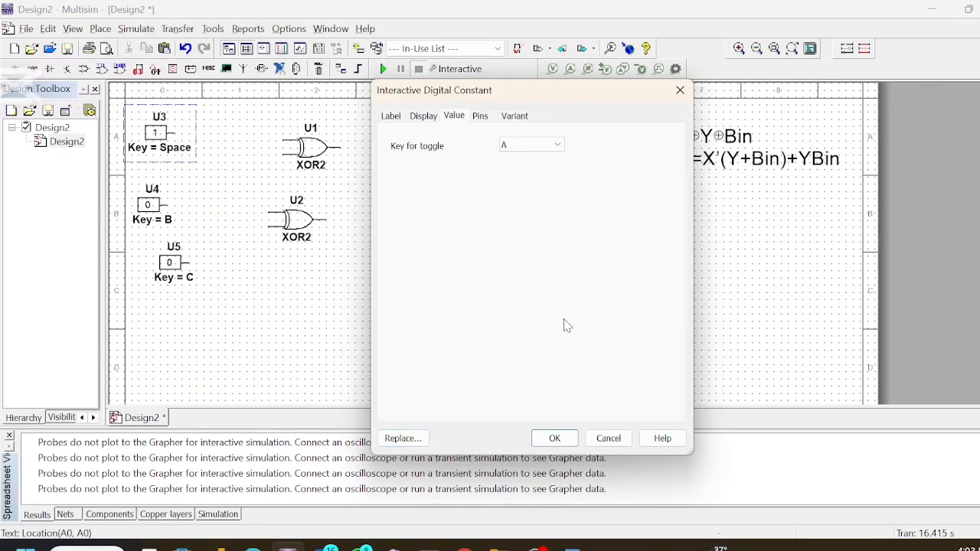
click(554, 439)
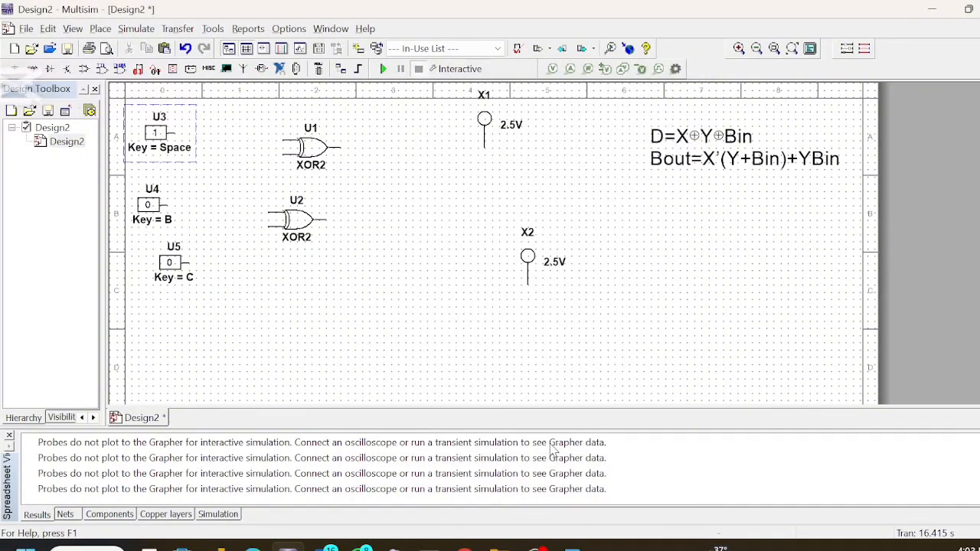
- Wire digital constant U3 to the upper input of XOR gate U1 and U4 to its lower input
click(174, 133)
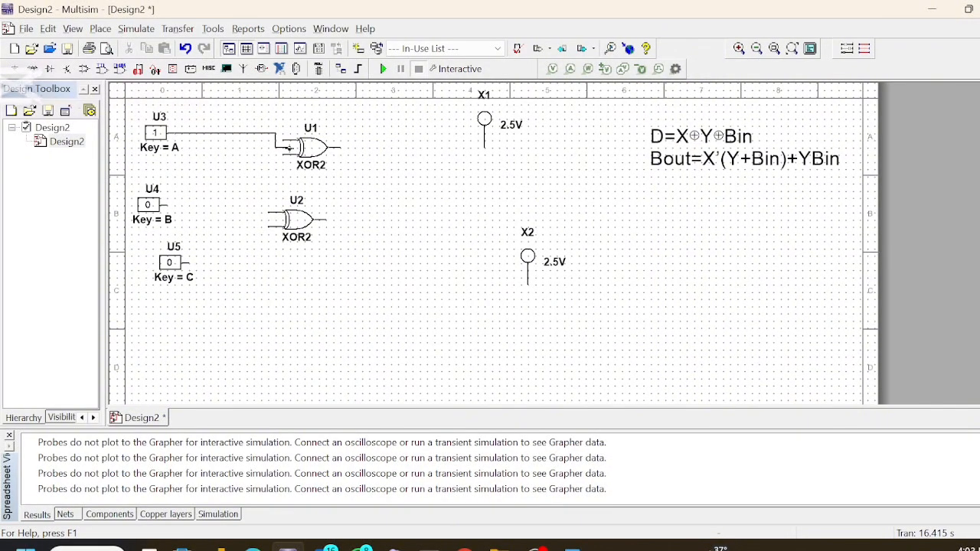
click(166, 206)
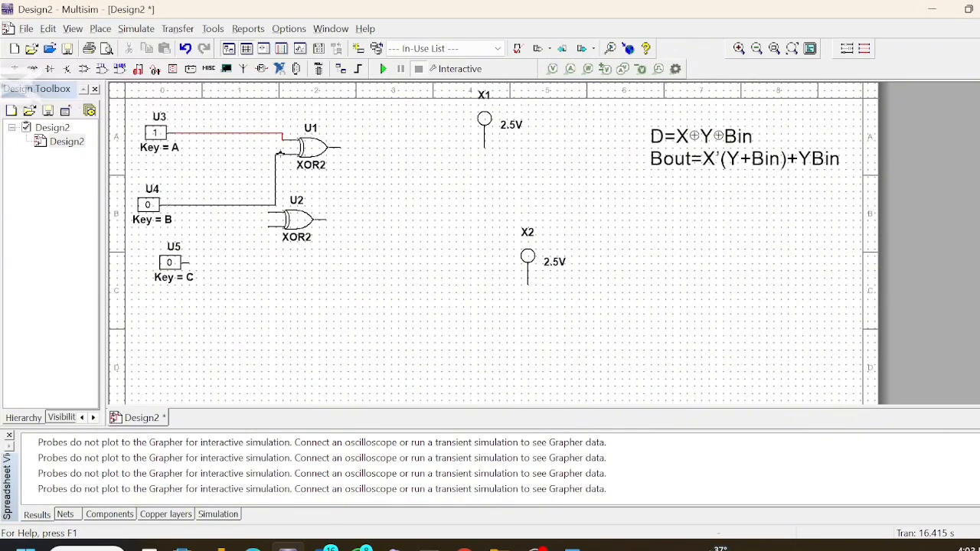
click(282, 155)
- Move XOR gate U2 below probe X1 and wire it with U1's output and U5 as inputs and X1 on its output
drag(304, 237, 457, 217)
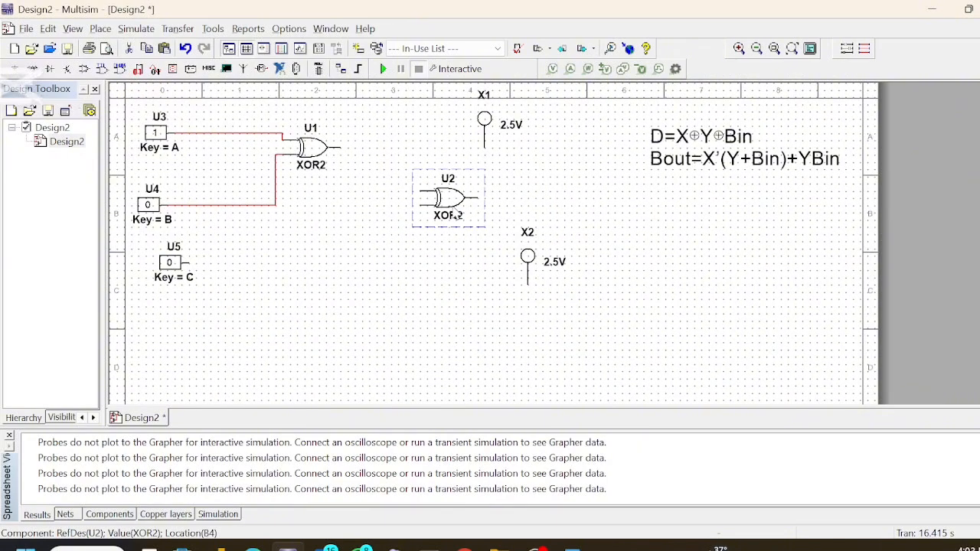
click(337, 148)
click(415, 194)
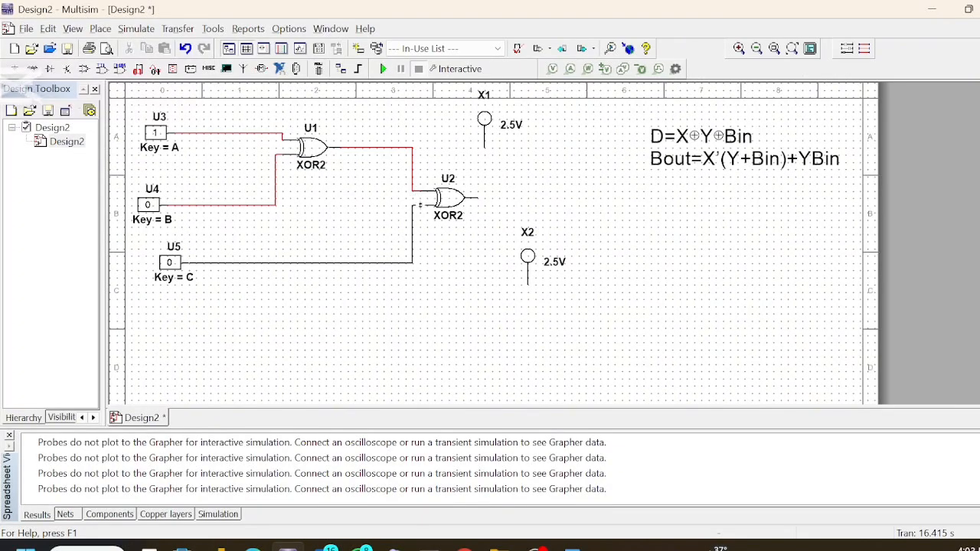
click(421, 206)
click(481, 197)
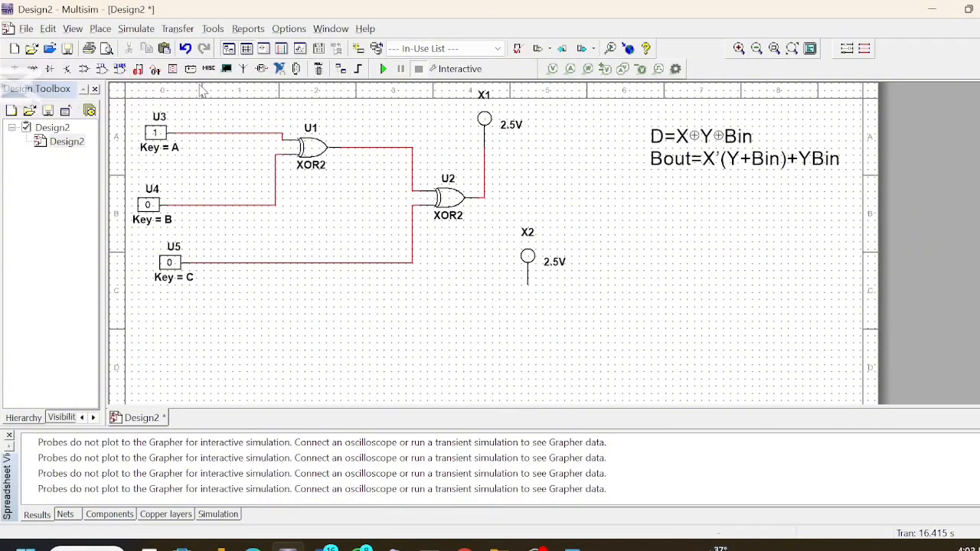
- Find the NOT gate across all component groups, place one below the wire from U5, and end component placement
click(100, 30)
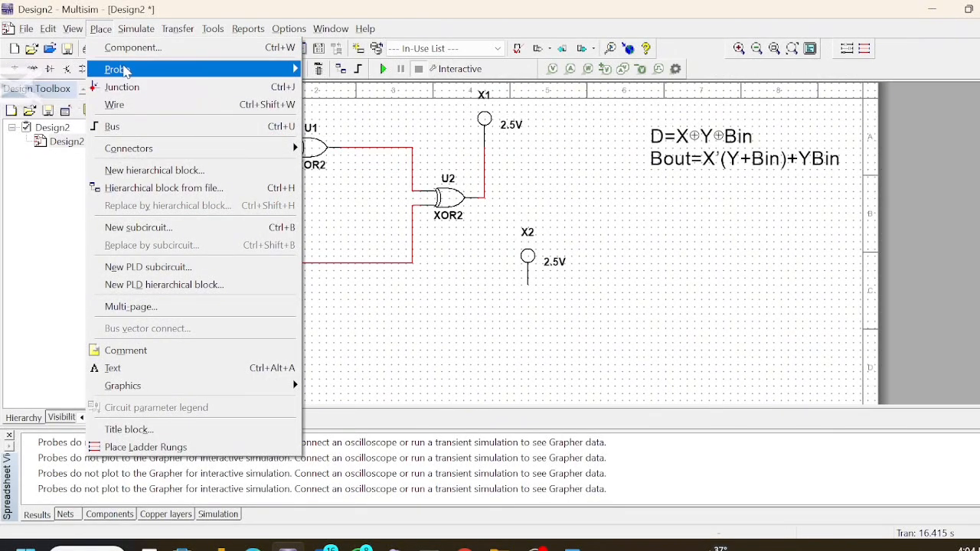
mouse_move(144, 66)
click(150, 48)
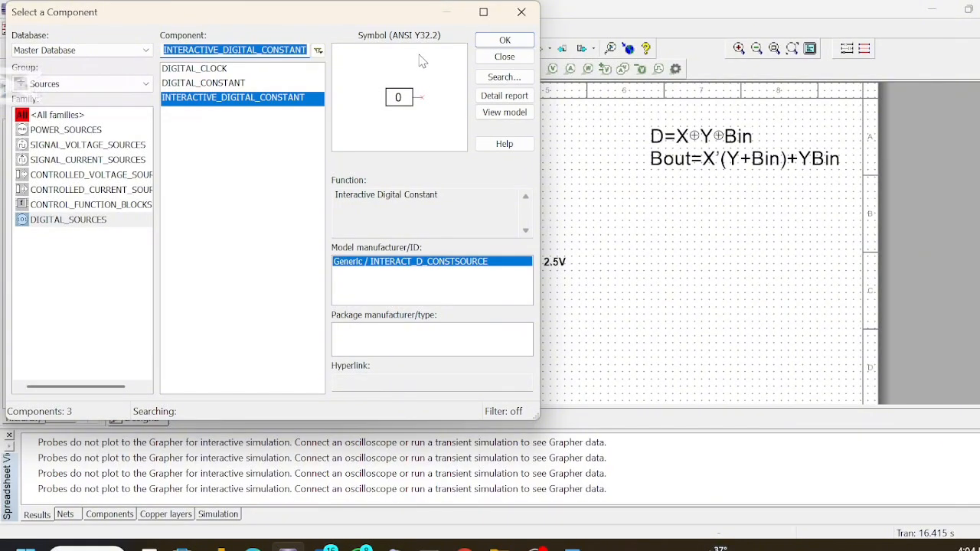
click(107, 85)
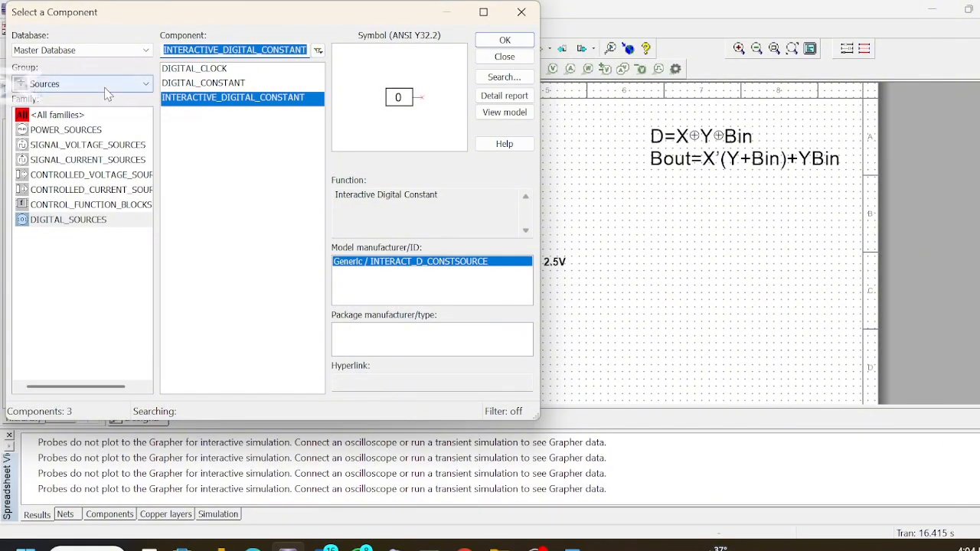
click(117, 102)
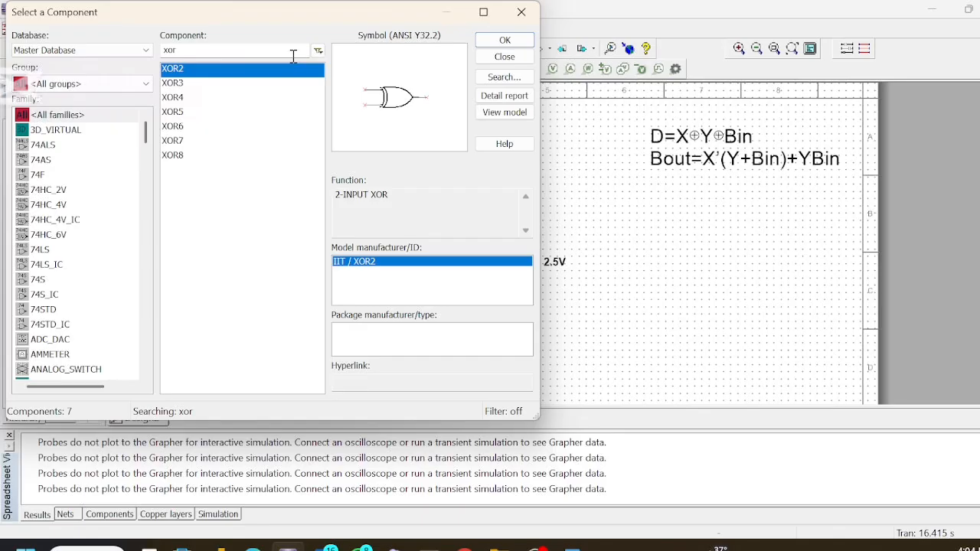
key(BackSpace)
key(BackSpace)
key(BackSpace)
text(n)
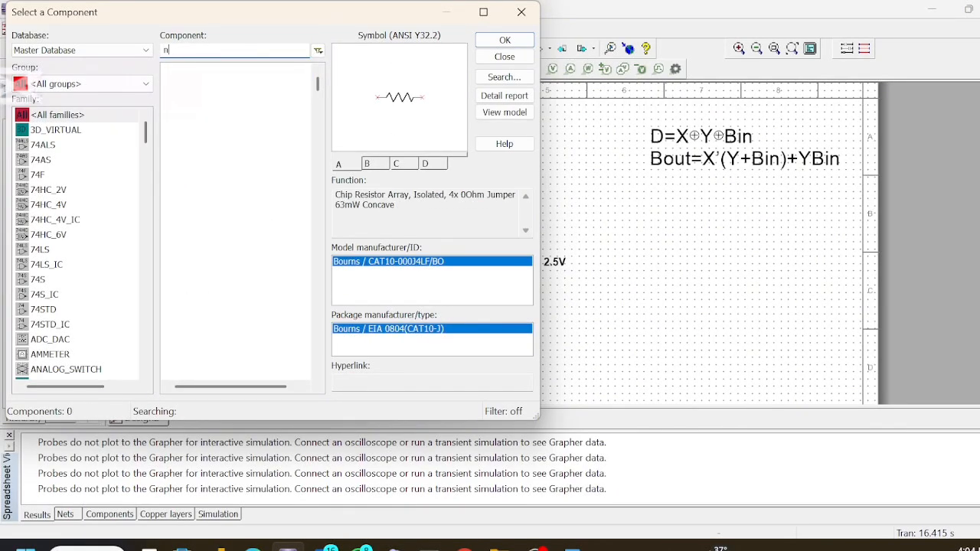
text(ot)
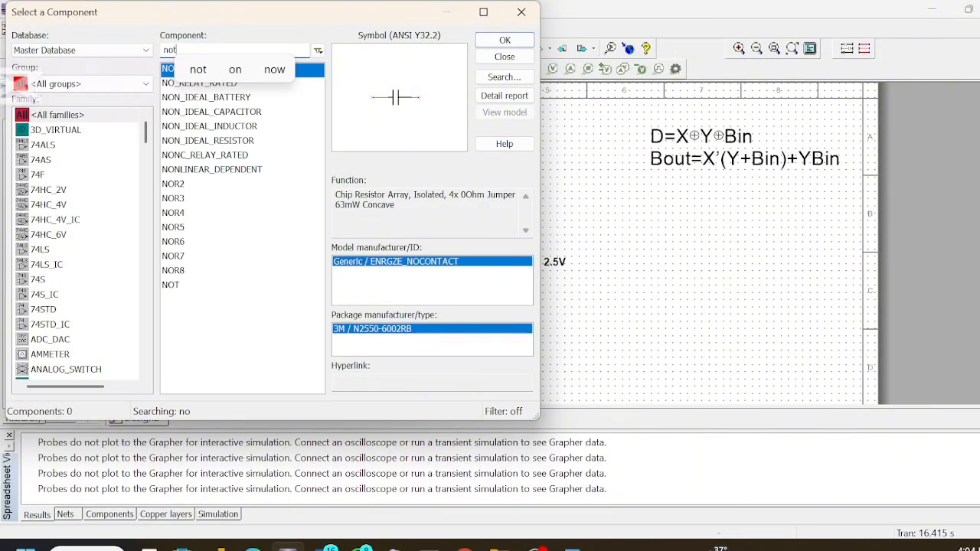
click(505, 40)
click(312, 292)
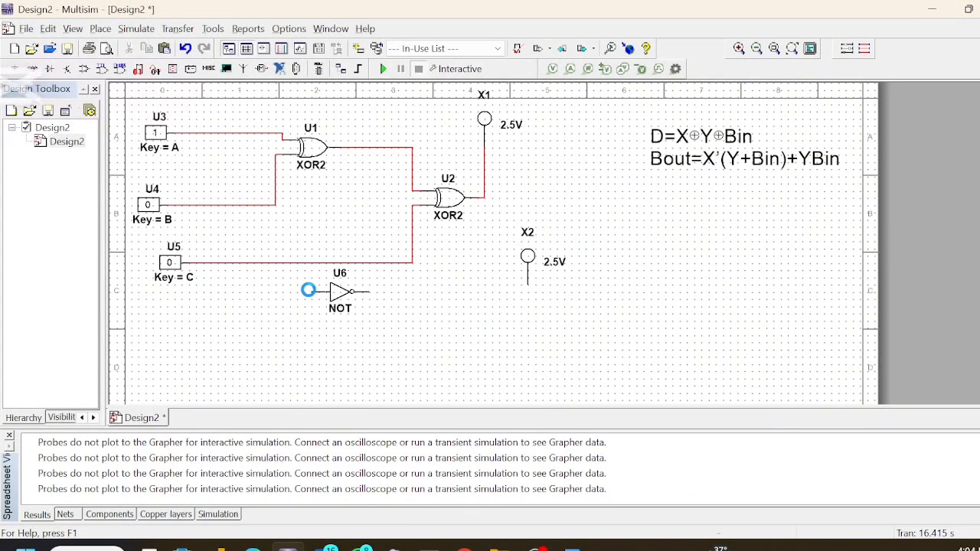
click(522, 11)
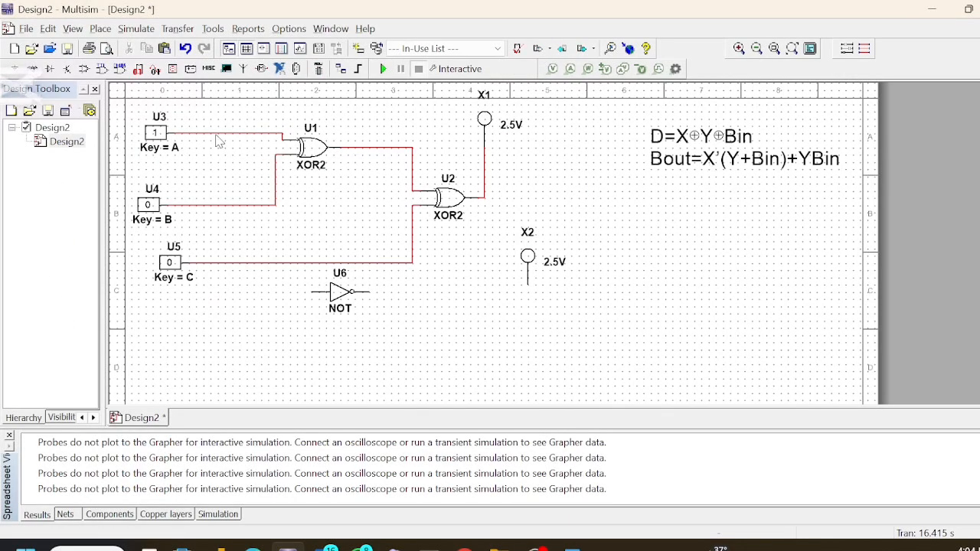
click(314, 300)
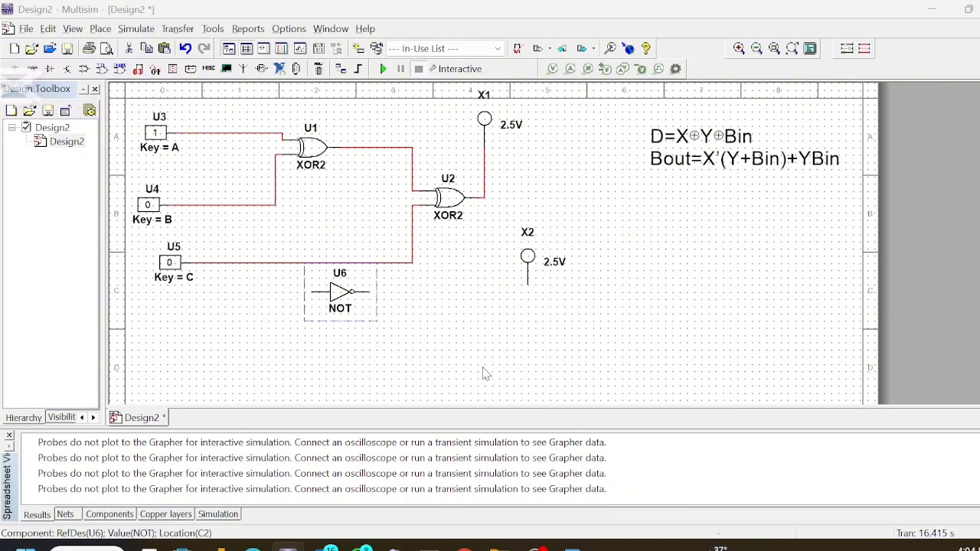
key(ctrl+m)
click(681, 90)
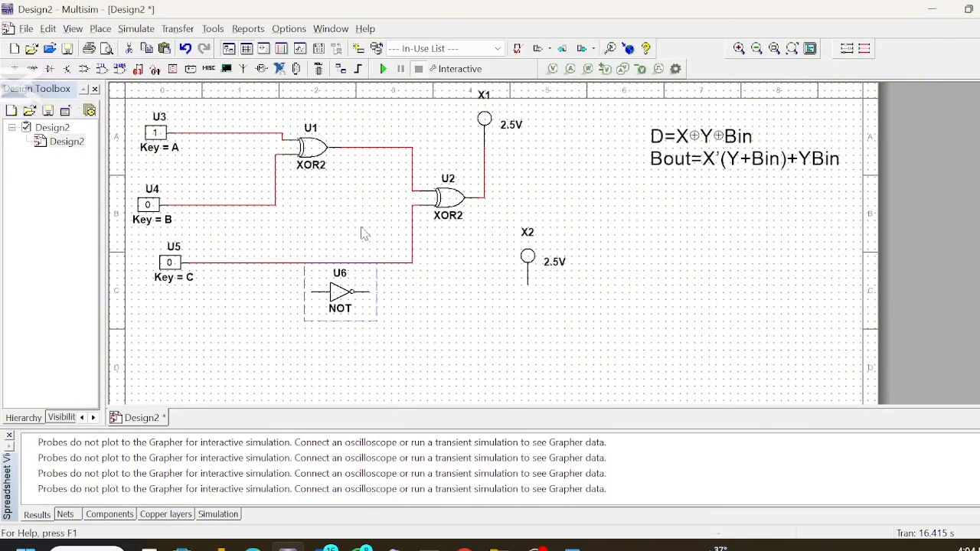
click(278, 321)
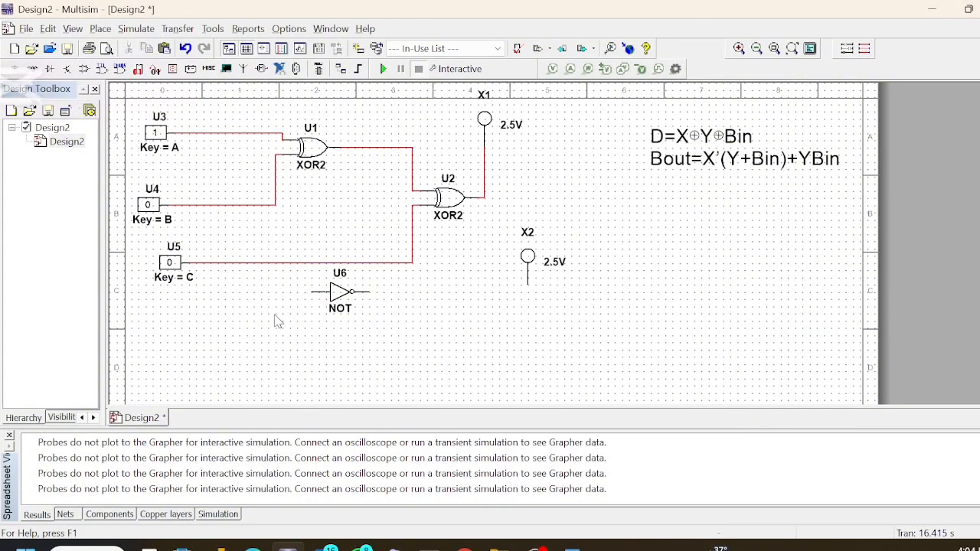
- Wire NOT gate U6's input to the line from U3, and place one two-input OR gate (OR2) below U6
click(309, 293)
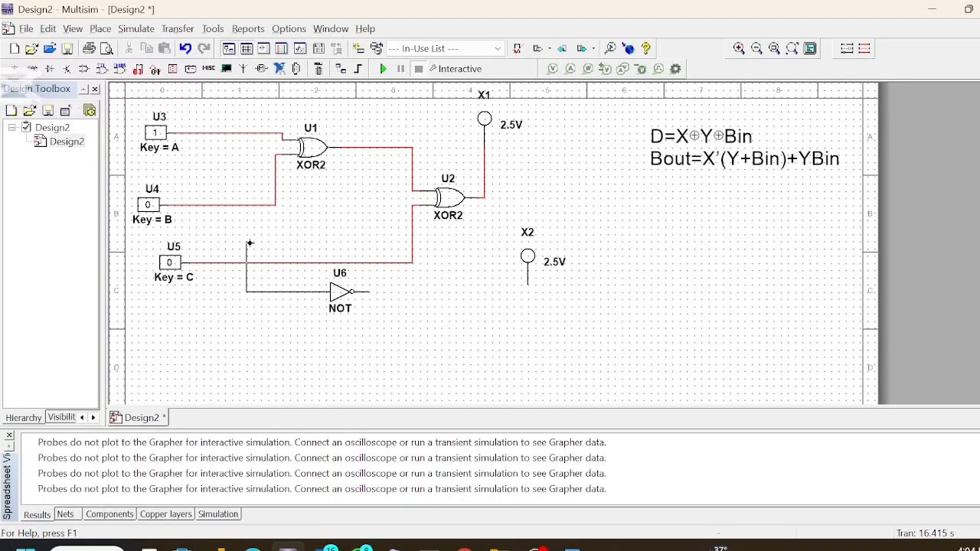
click(239, 134)
right_click(626, 287)
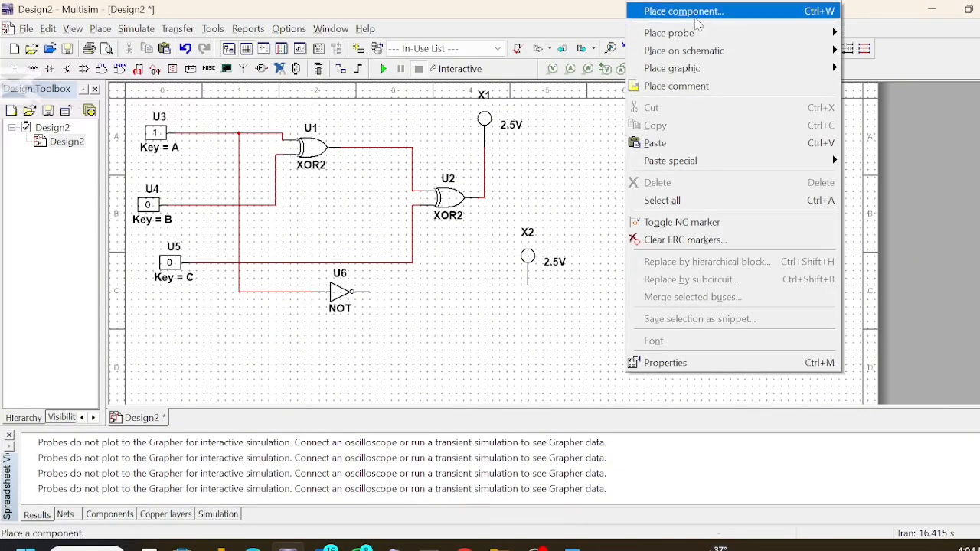
click(689, 9)
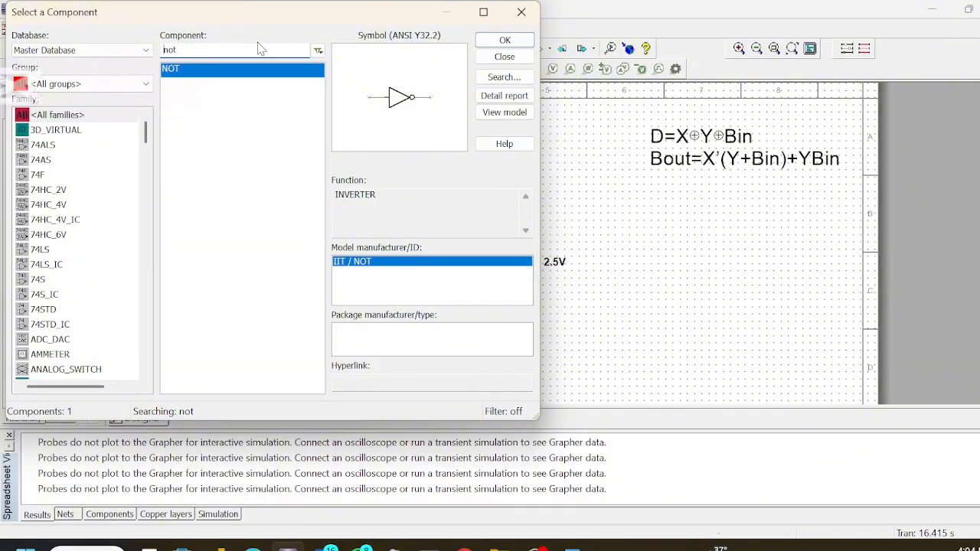
key(BackSpace)
key(BackSpace)
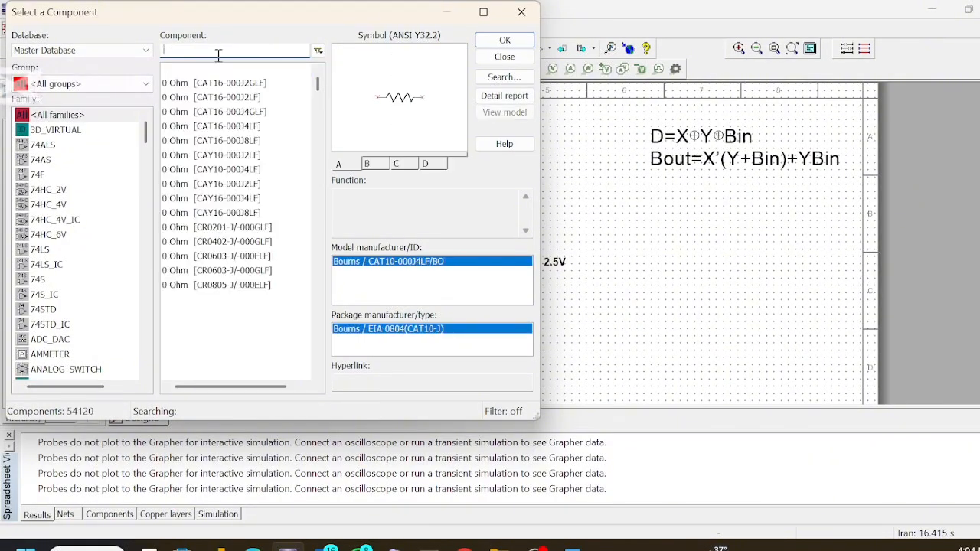
text(or)
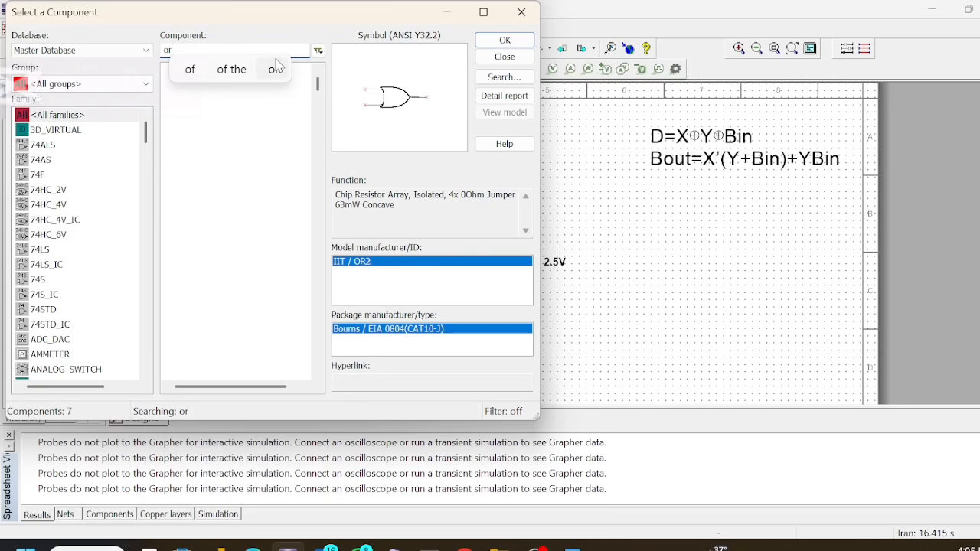
click(505, 40)
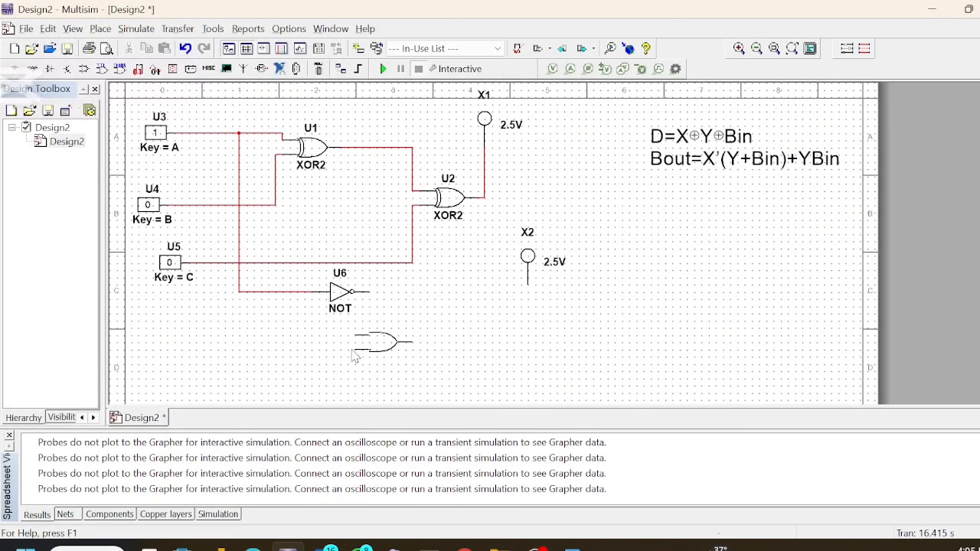
click(386, 348)
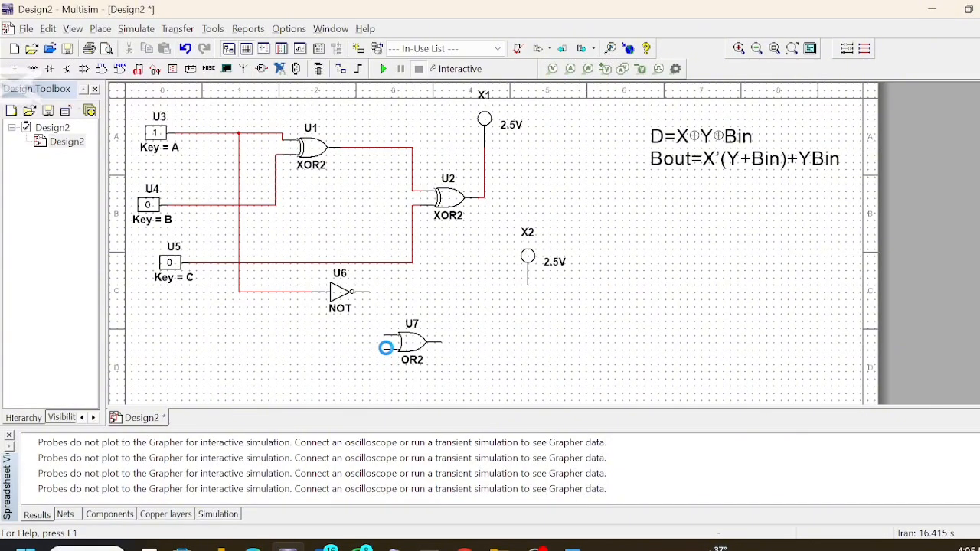
click(525, 21)
click(200, 206)
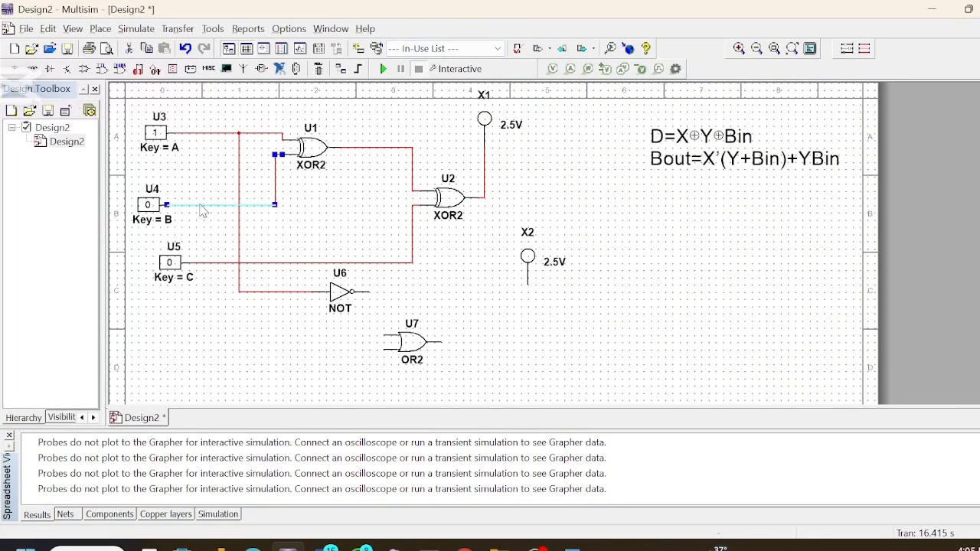
double_click(270, 204)
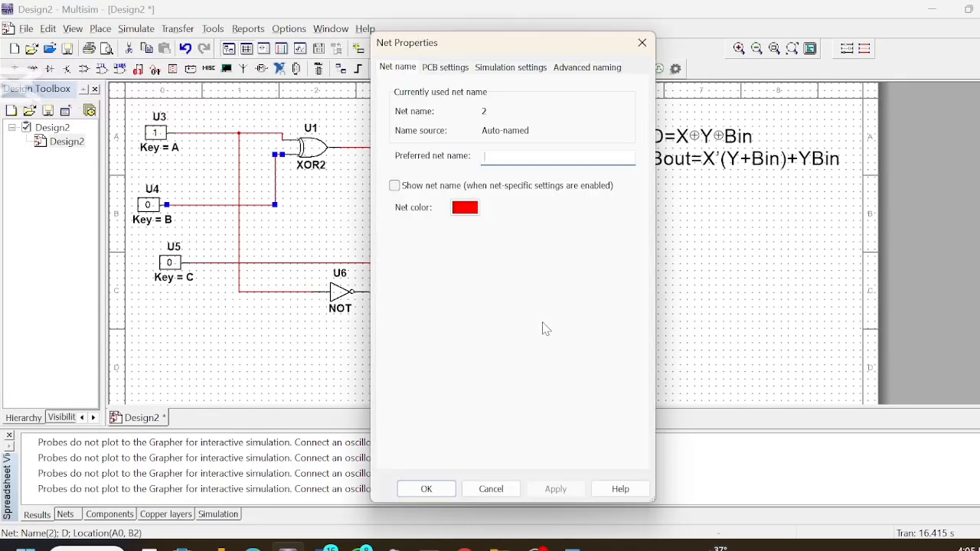
click(643, 42)
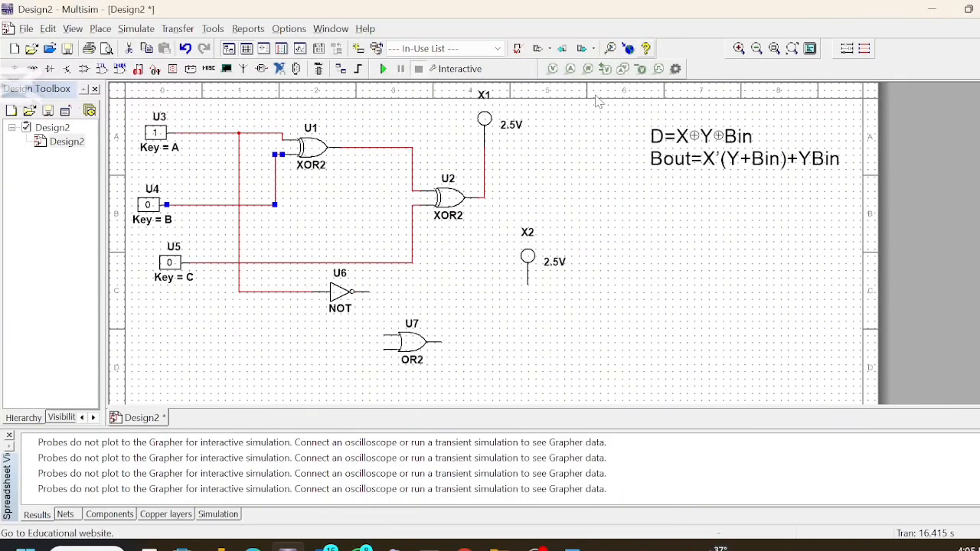
- Wire OR gate U7's upper input to the line from U4 and its lower input to the line from U5
click(382, 337)
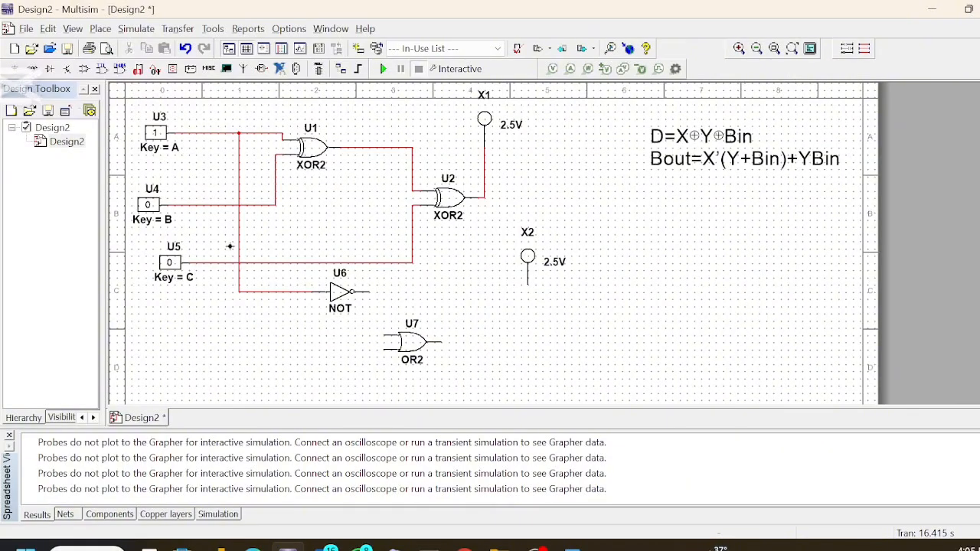
click(217, 206)
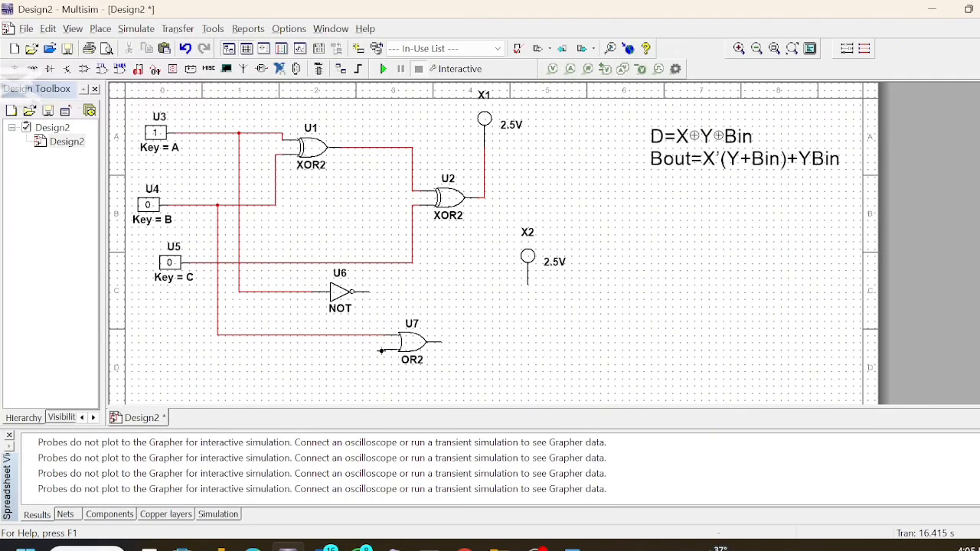
click(225, 264)
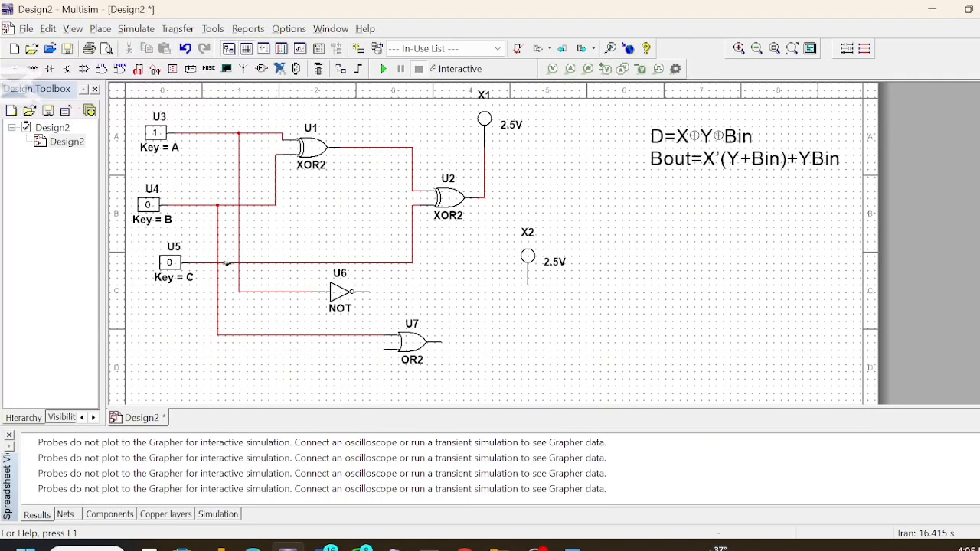
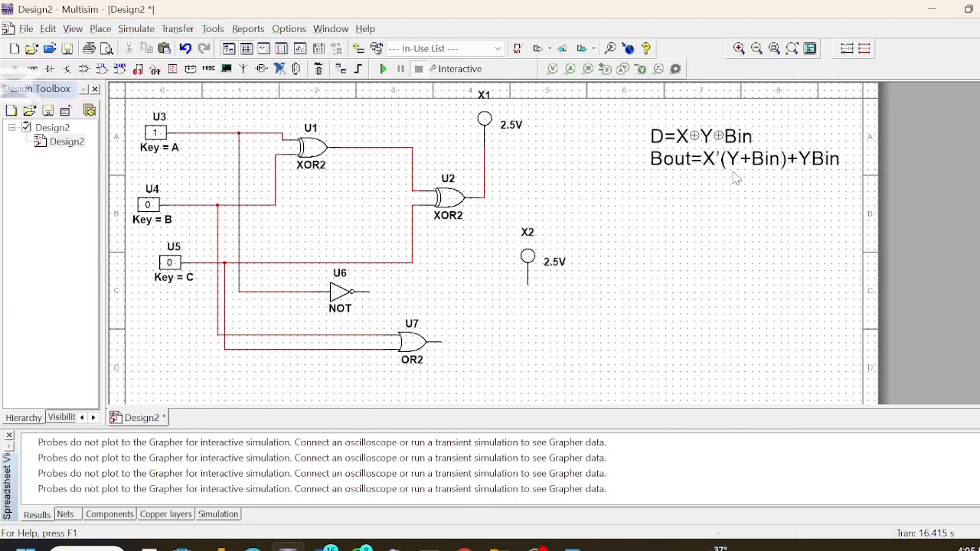
- Find the AND gates among all components, place one AND2, and position it just below probe X2
right_click(480, 298)
click(525, 9)
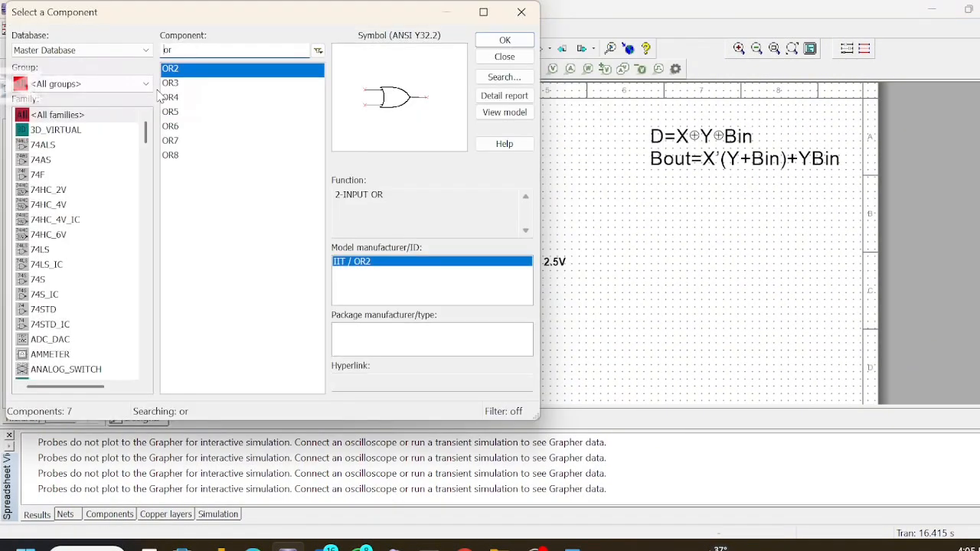
text(o)
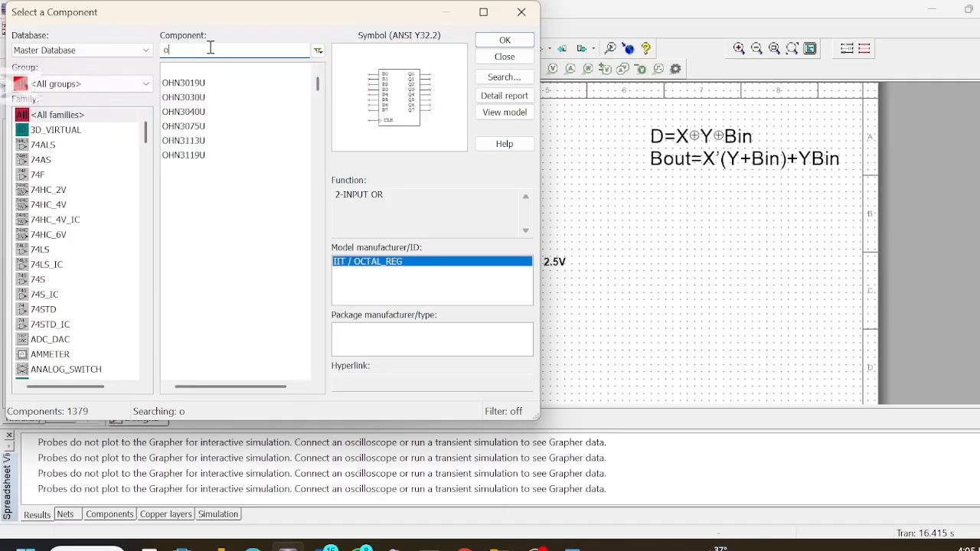
key(BackSpace)
text(a)
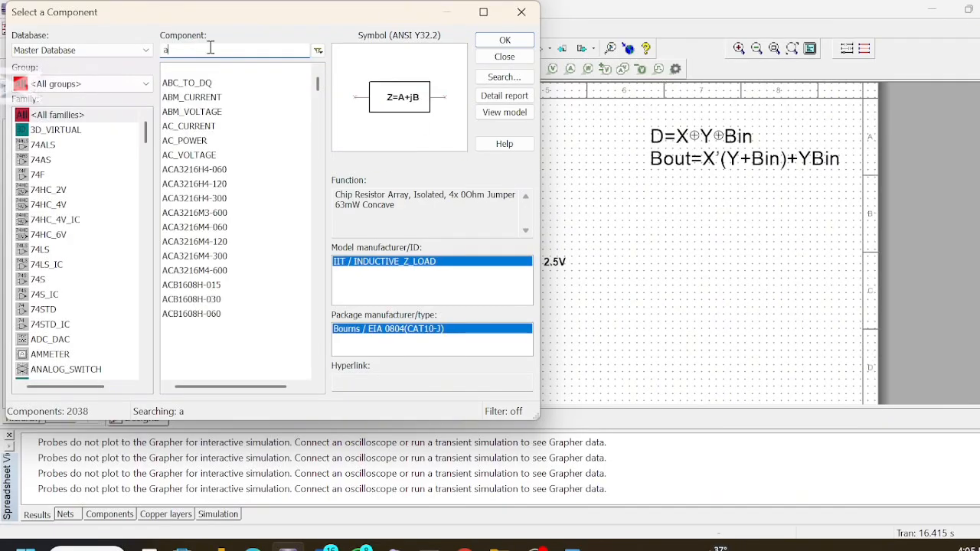
text(nd)
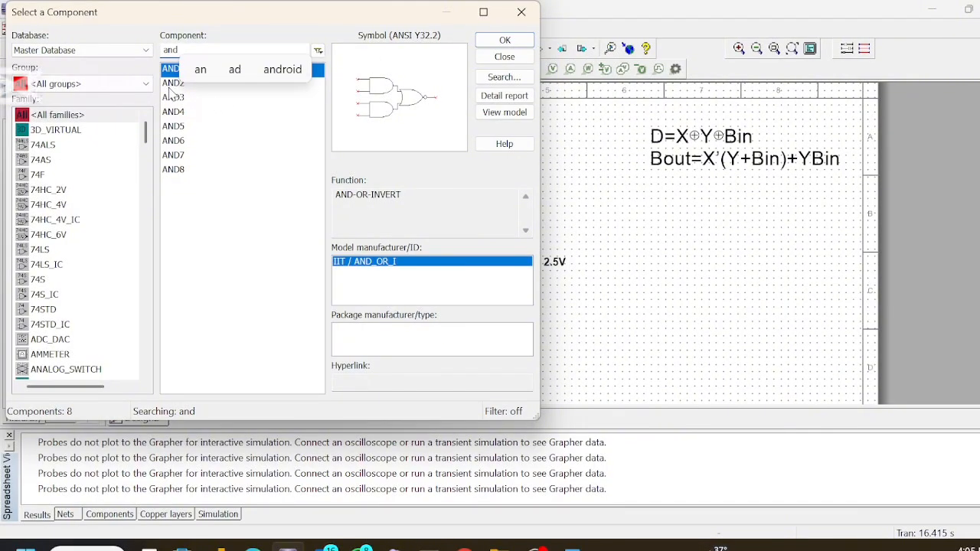
double_click(171, 86)
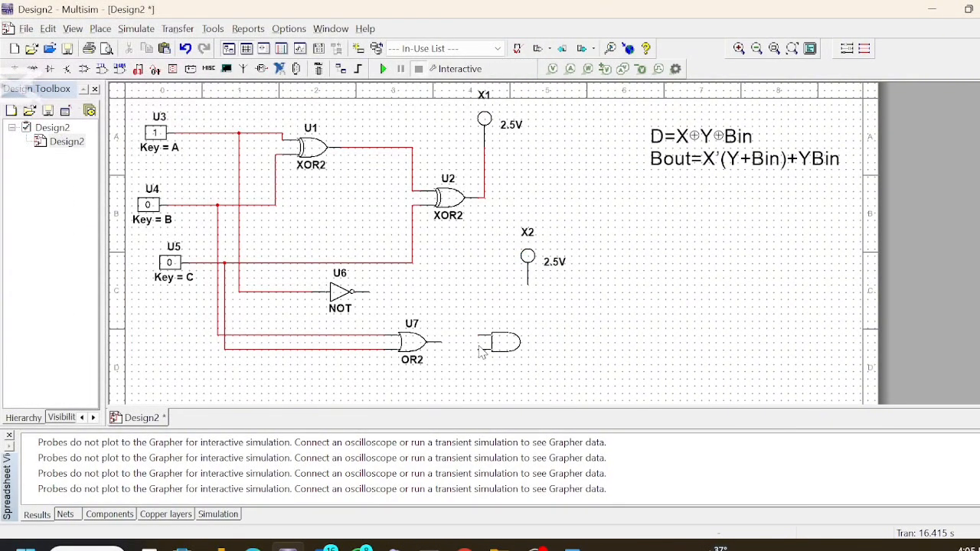
click(491, 307)
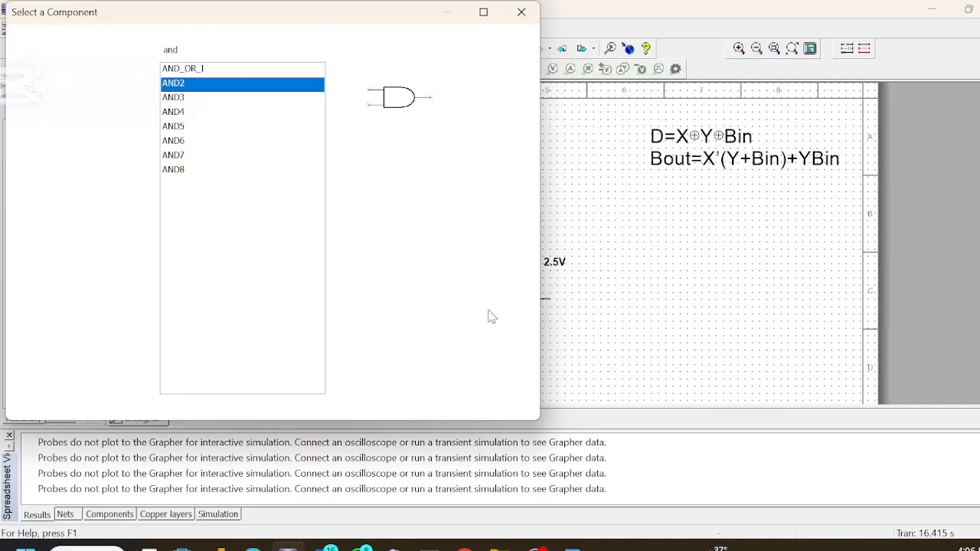
click(525, 18)
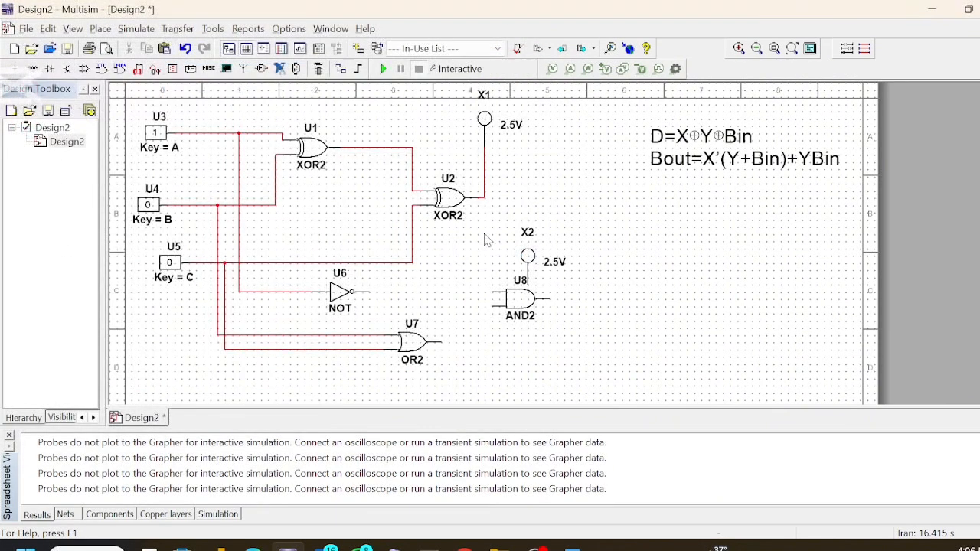
click(519, 305)
drag(516, 322, 508, 335)
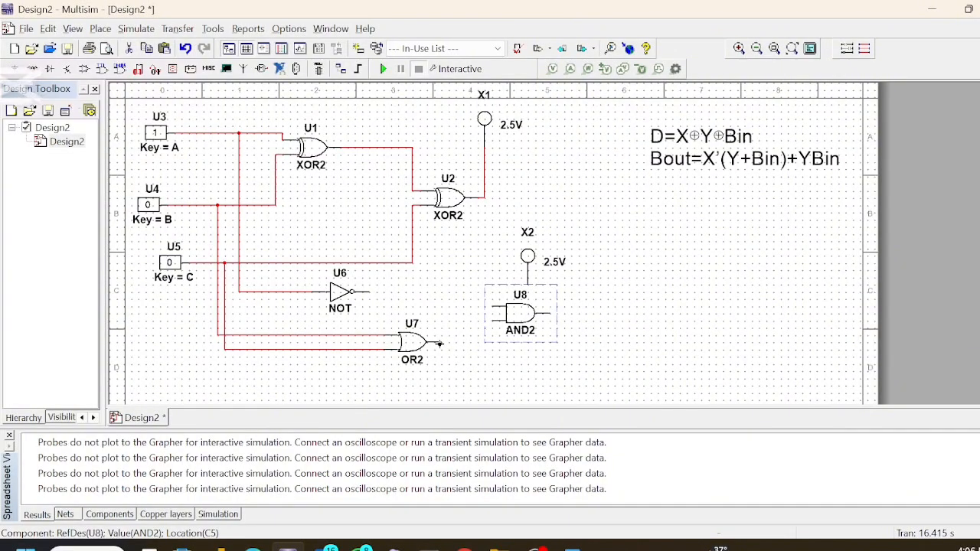
- Wire OR gate U7's output to AND gate U8's lower input and the slightly shifted NOT gate U6's output to its upper input
click(439, 339)
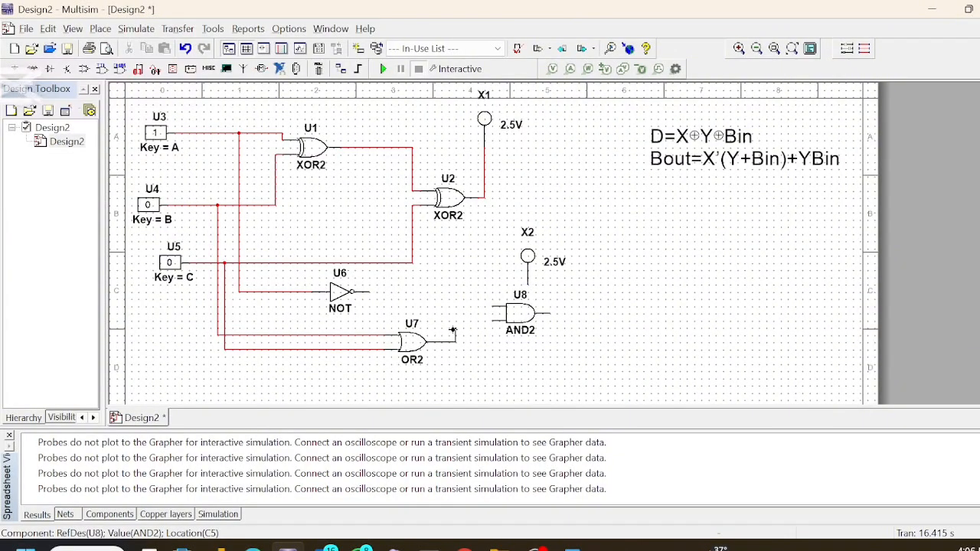
click(493, 317)
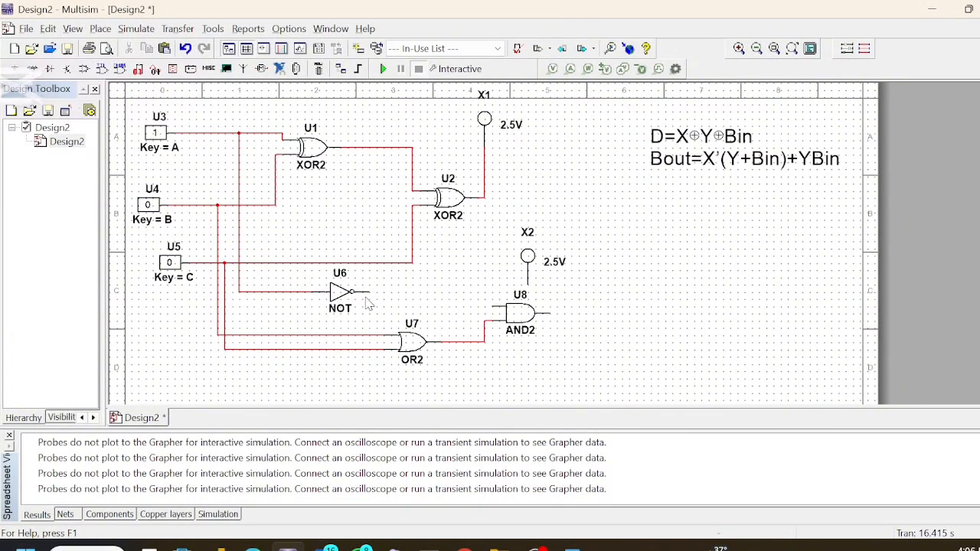
mouse_move(366, 291)
mouse_down()
mouse_move(471, 298)
mouse_move(367, 291)
mouse_move(379, 286)
mouse_up()
click(407, 296)
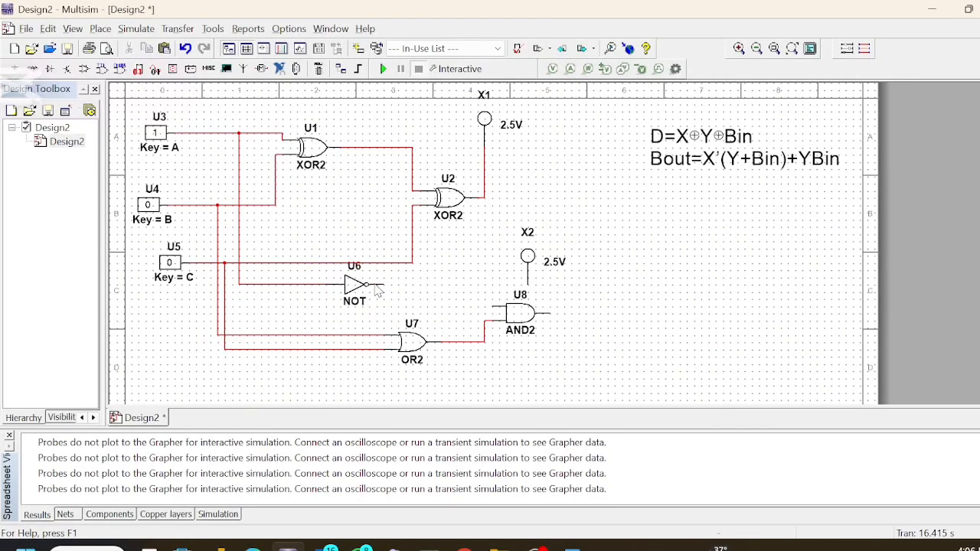
click(383, 287)
click(498, 306)
- Place a second AND2 gate below and to the right of AND gate U8, and end component placement
right_click(613, 339)
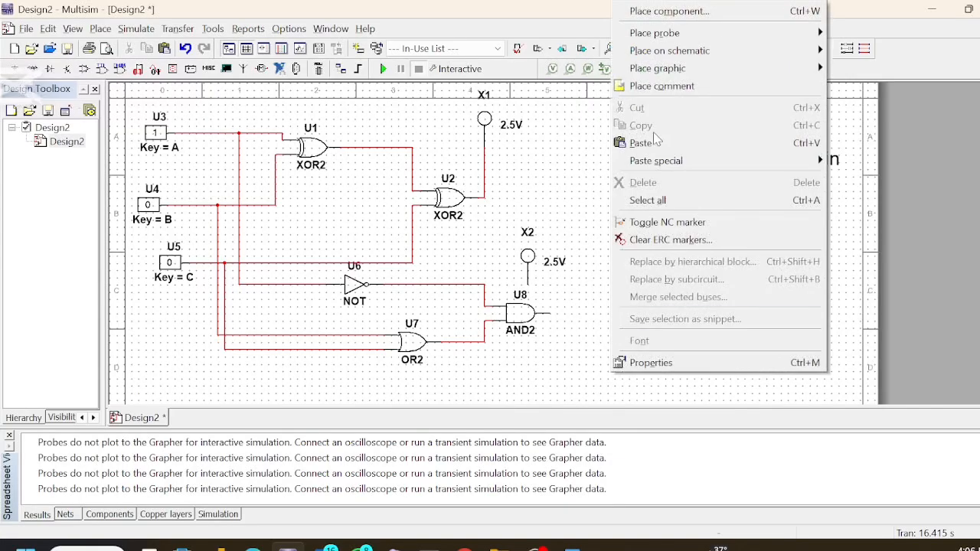
click(670, 14)
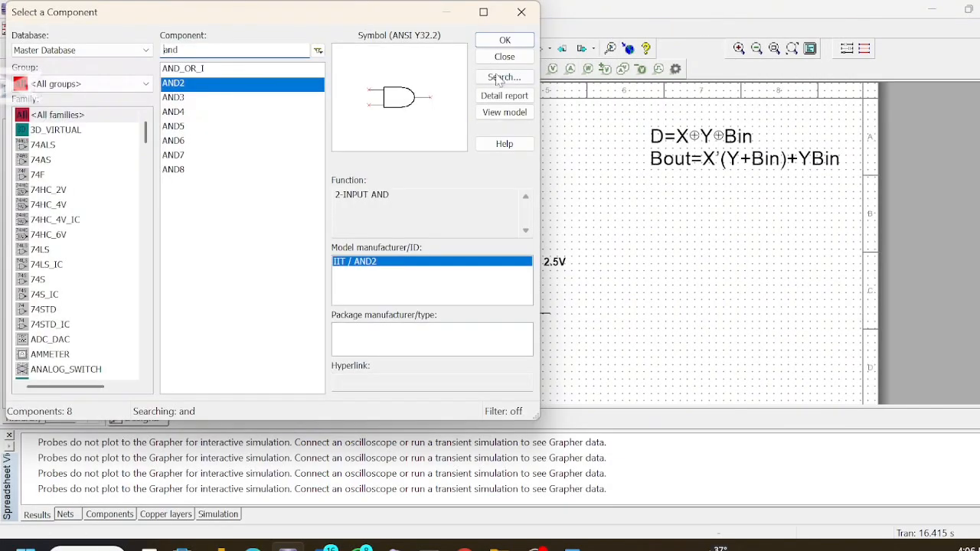
click(504, 40)
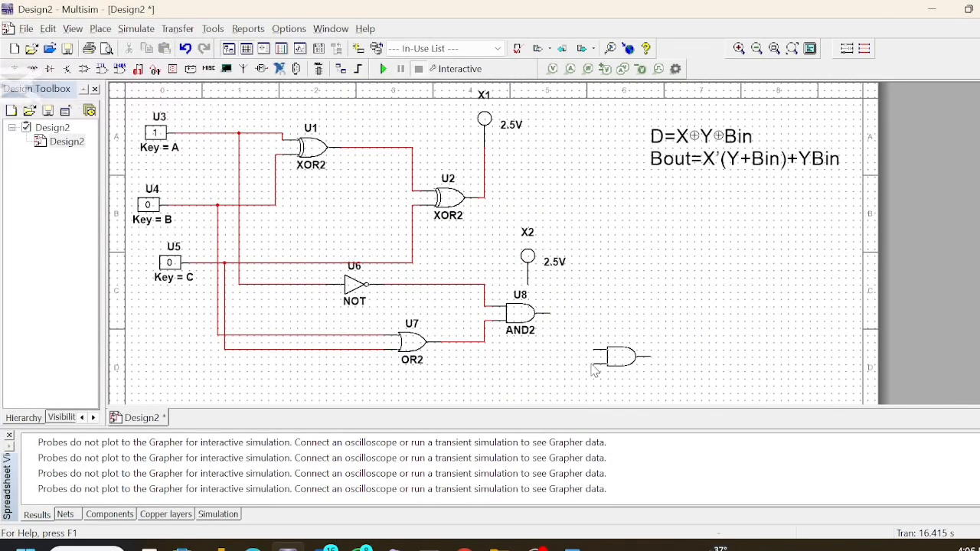
click(559, 380)
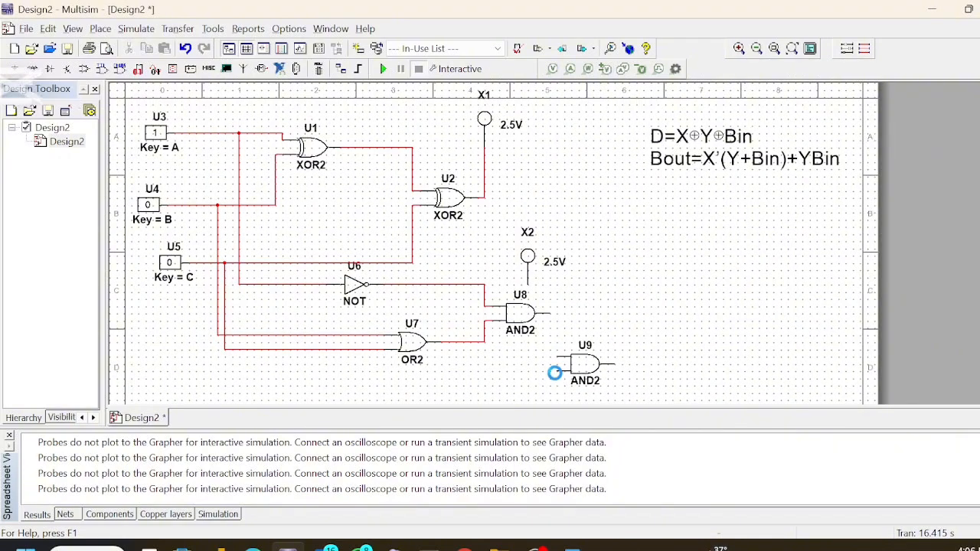
click(523, 17)
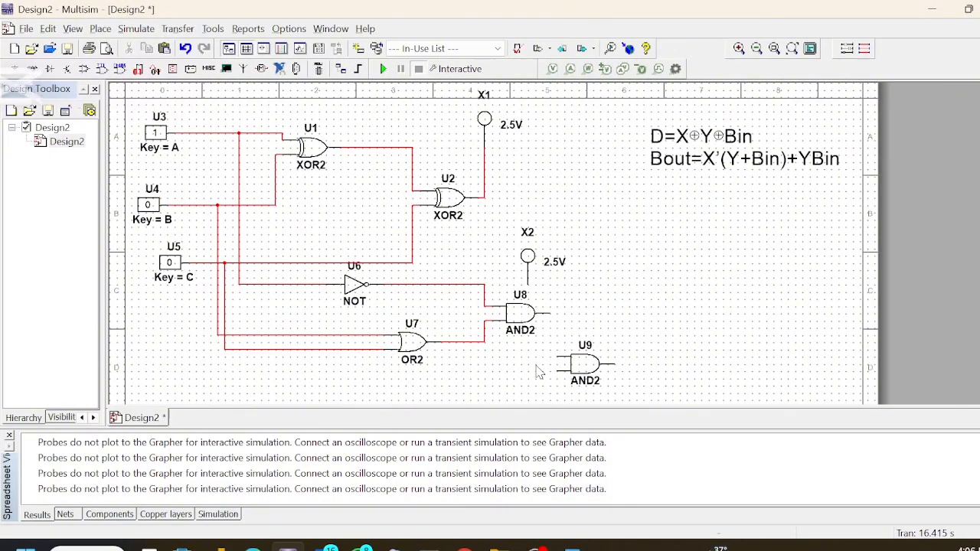
- Try to wire the upper input of AND gate U9, and undo the gate's placement and the connection between U6 and U8
click(558, 358)
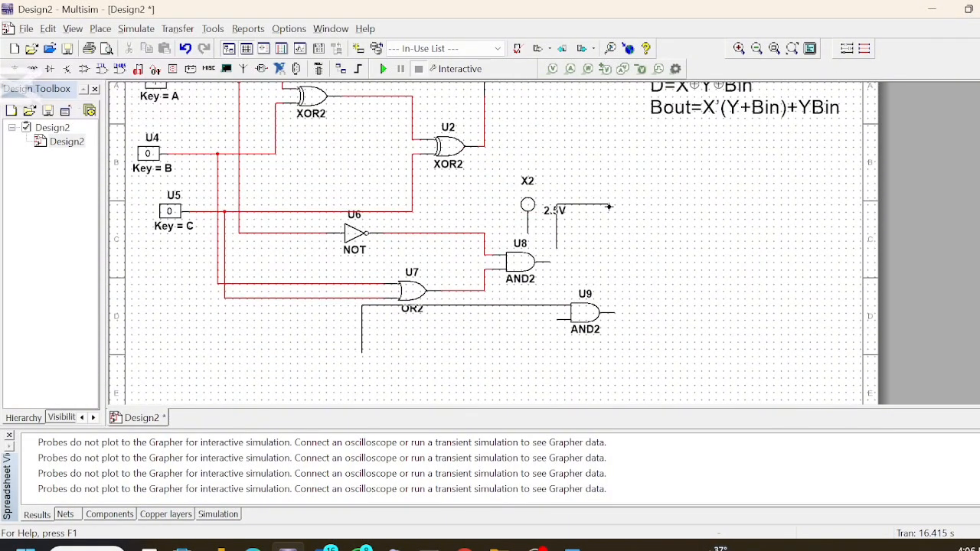
click(609, 207)
key(ctrl+z)
key(ctrl+z)
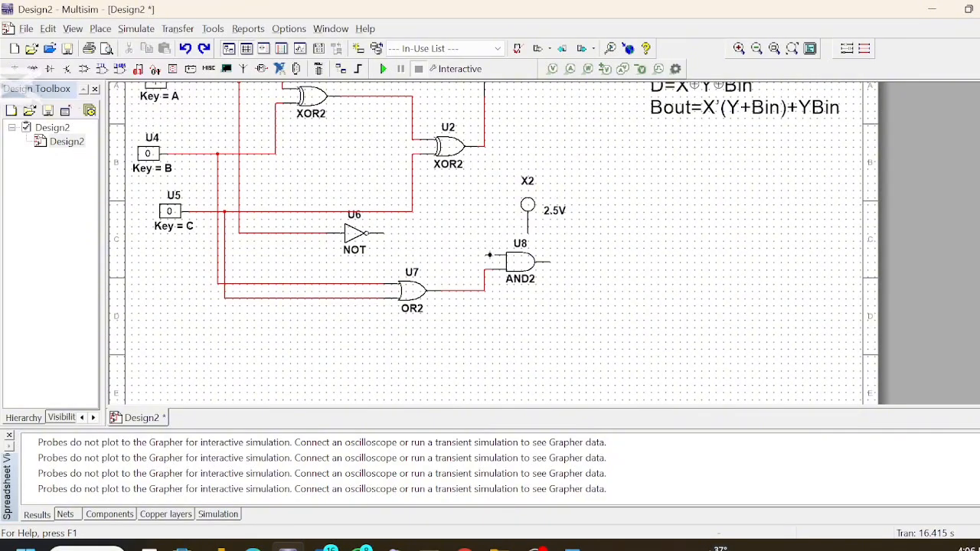
- Reconnect the output of NOT gate U6 to the upper input of AND gate U8
click(490, 255)
click(381, 234)
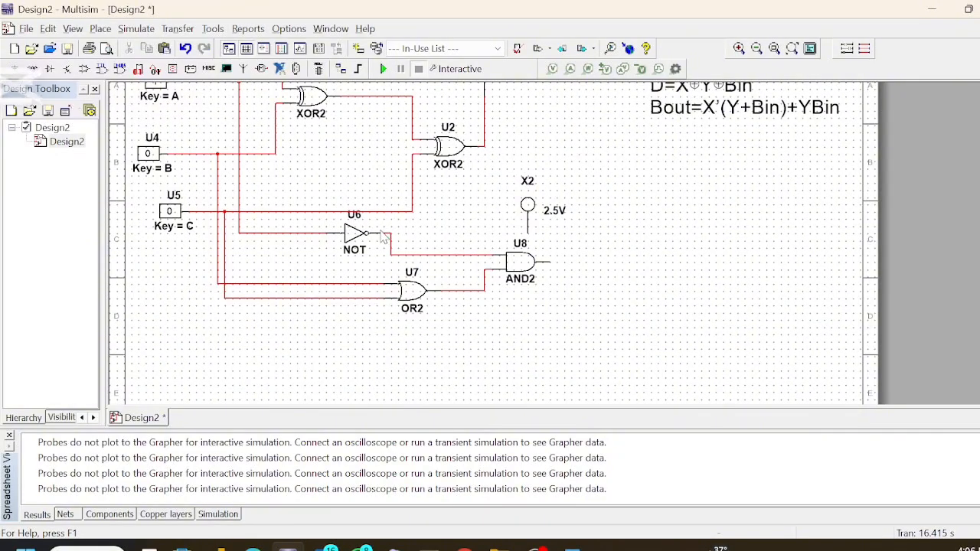
- Place an AND2 gate below and to the right of AND gate U8, and end component placement
right_click(605, 341)
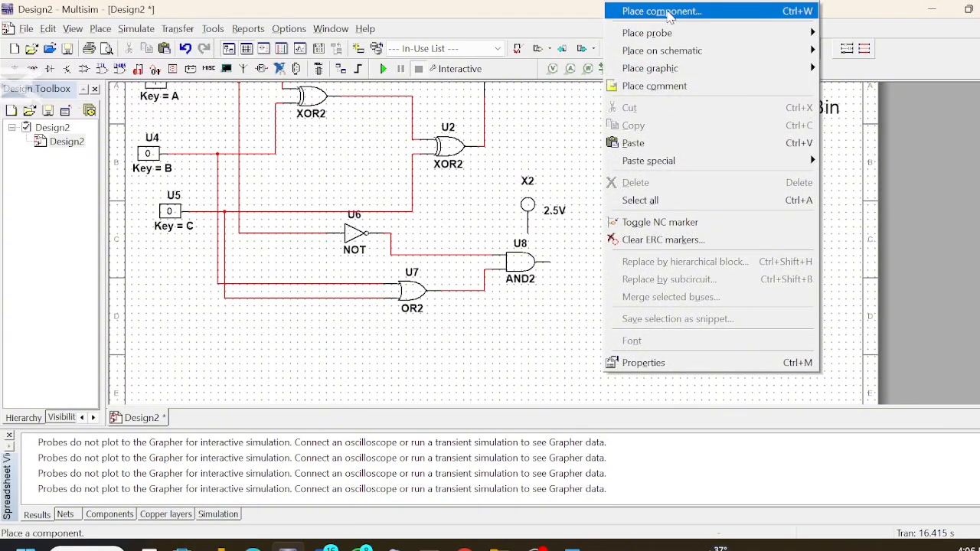
click(669, 11)
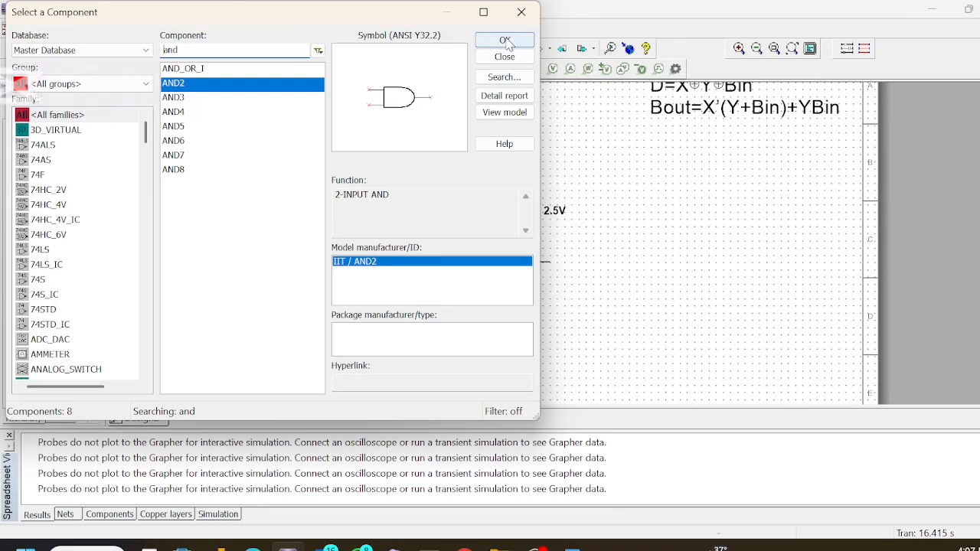
click(508, 40)
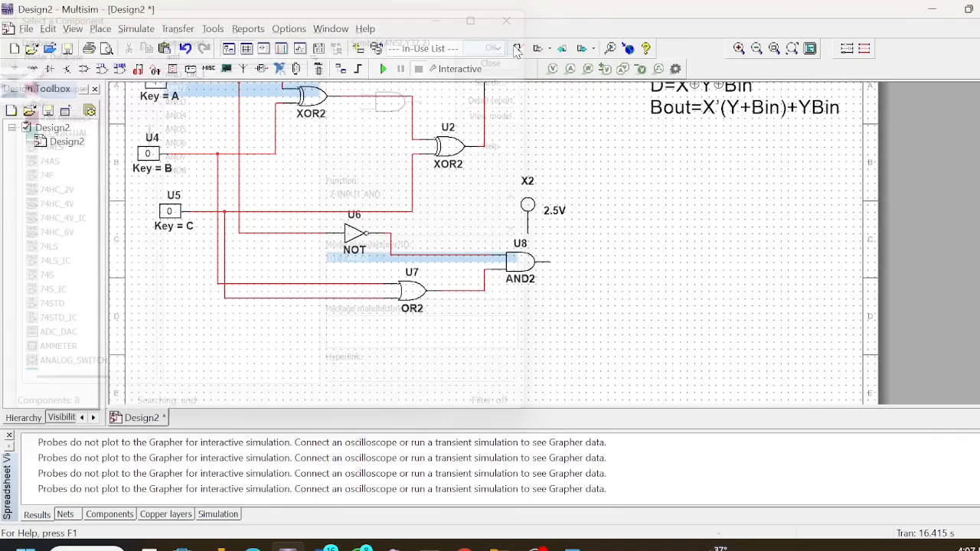
click(583, 330)
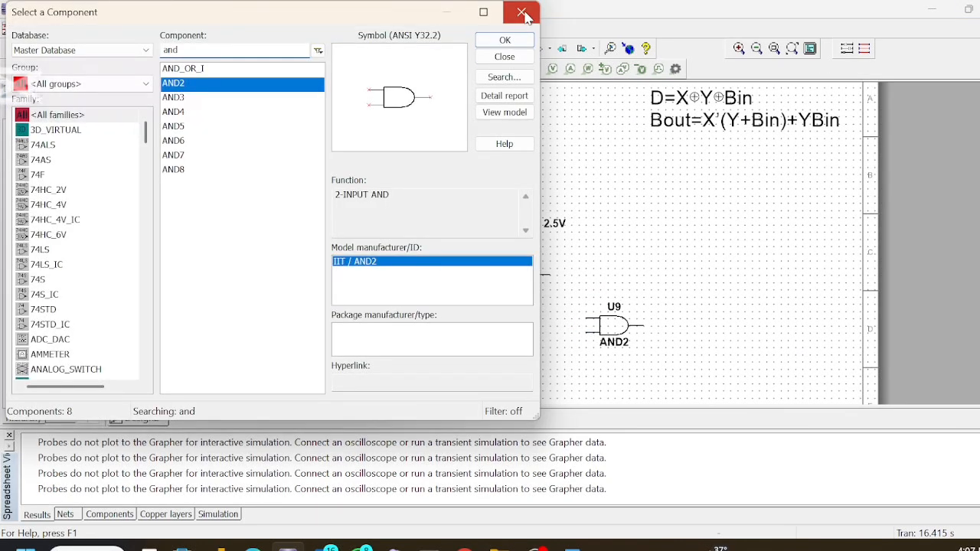
click(528, 11)
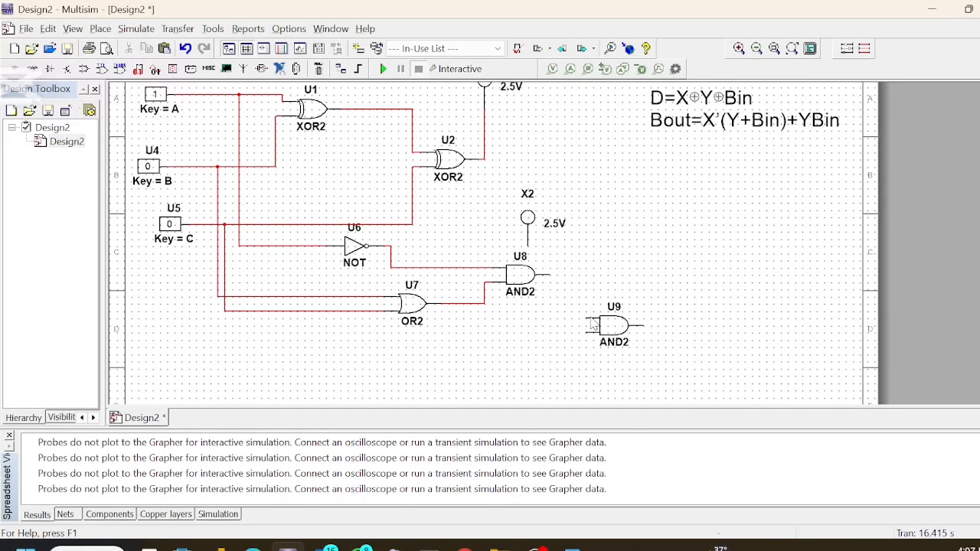
- Wire AND gate U9's upper input to the input B line and its lower input to the input C line
click(587, 320)
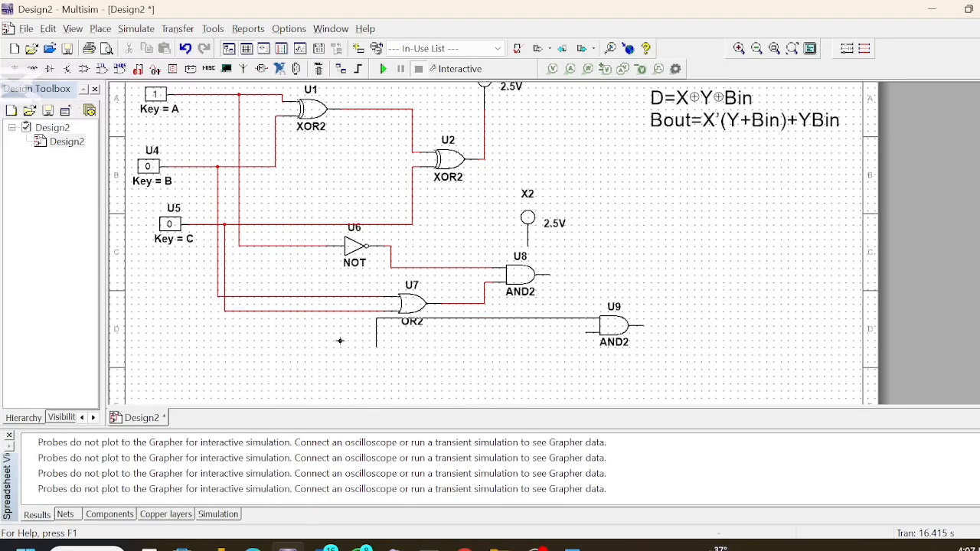
click(269, 166)
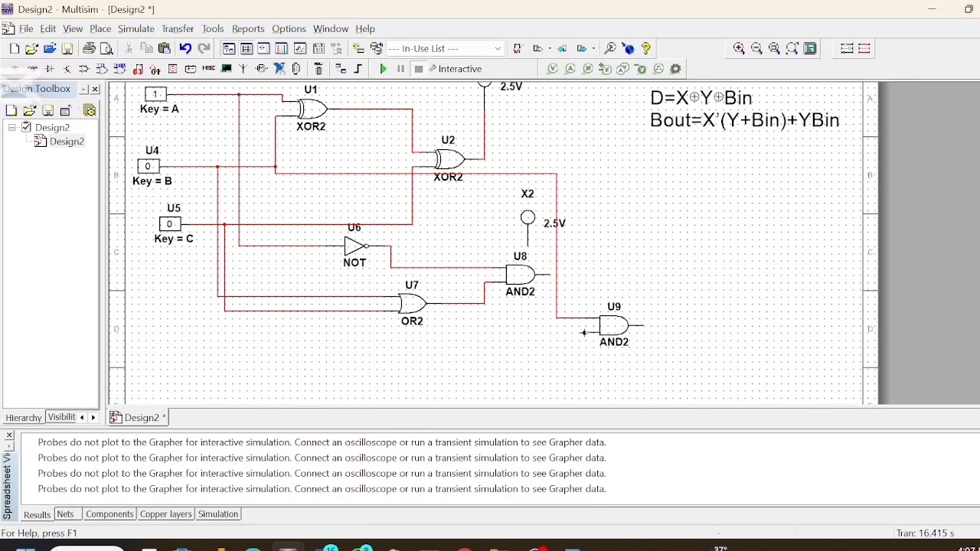
click(584, 332)
click(409, 223)
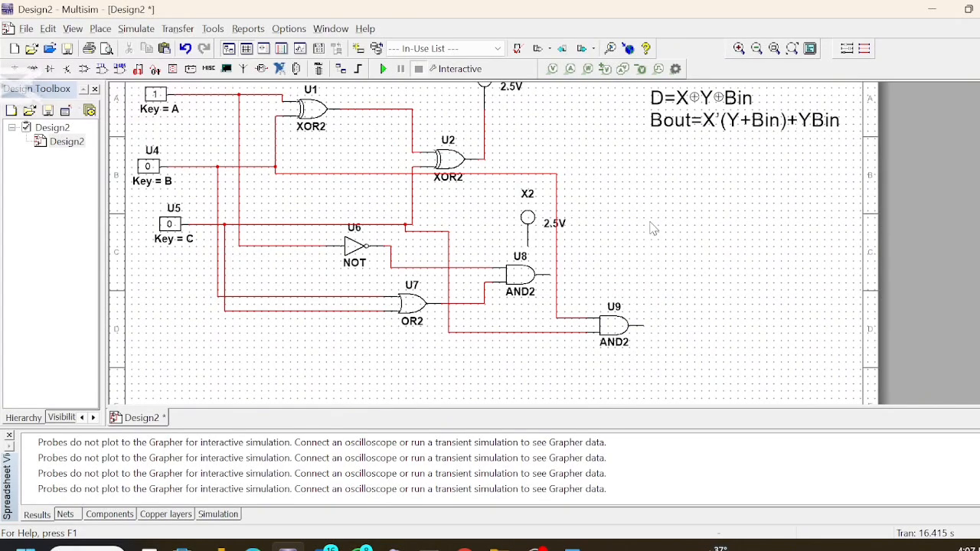
- Find the OR2 gate in the component database and place one to the right of AND gates U8 and U9
right_click(624, 265)
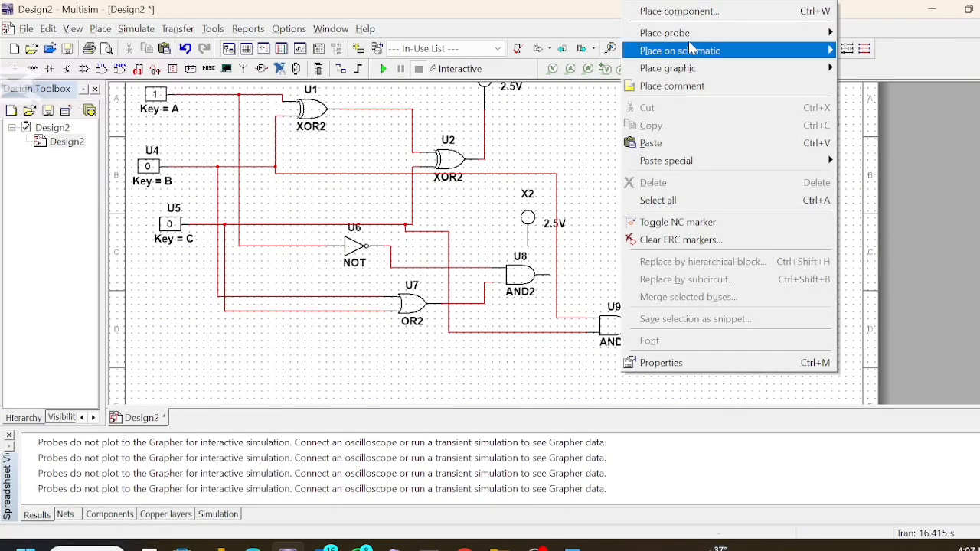
click(695, 15)
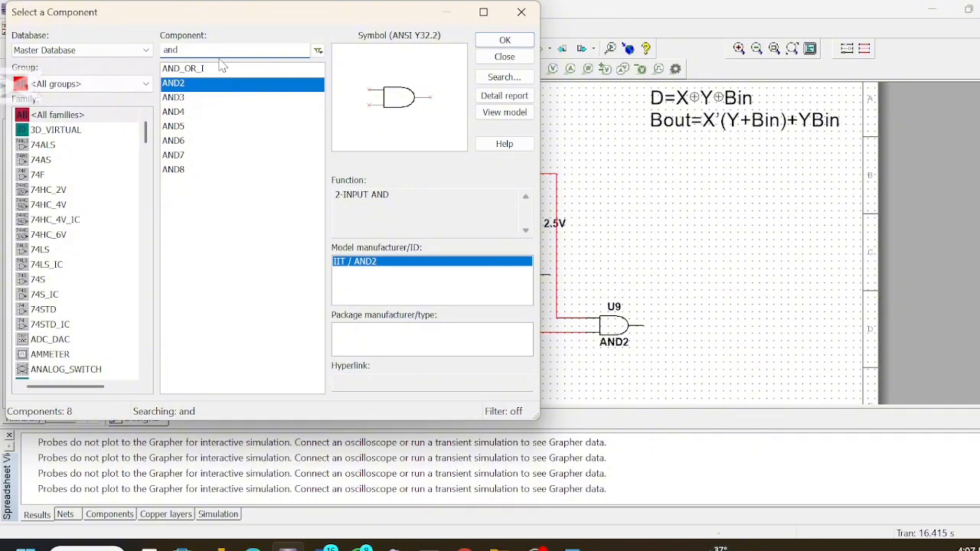
key(BackSpace)
key(BackSpace)
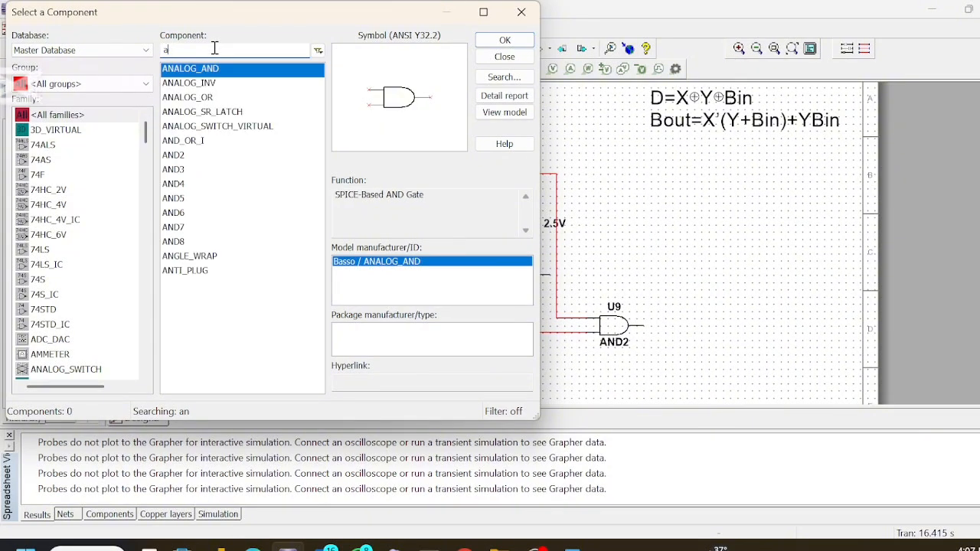
text(or)
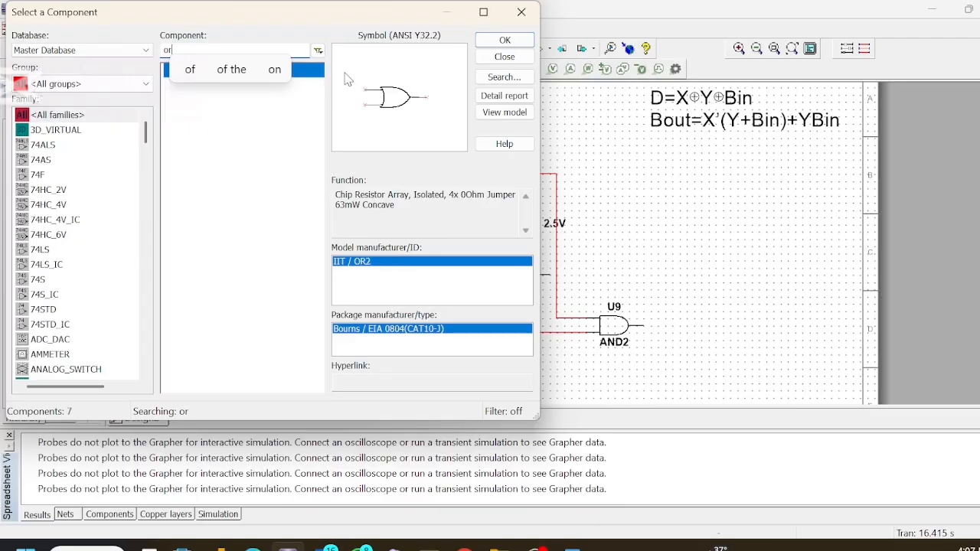
click(505, 40)
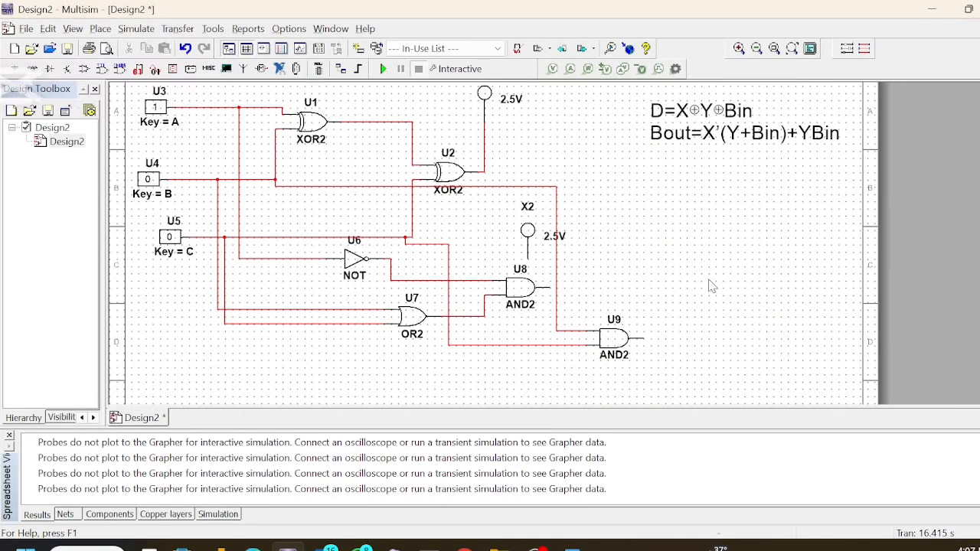
click(694, 280)
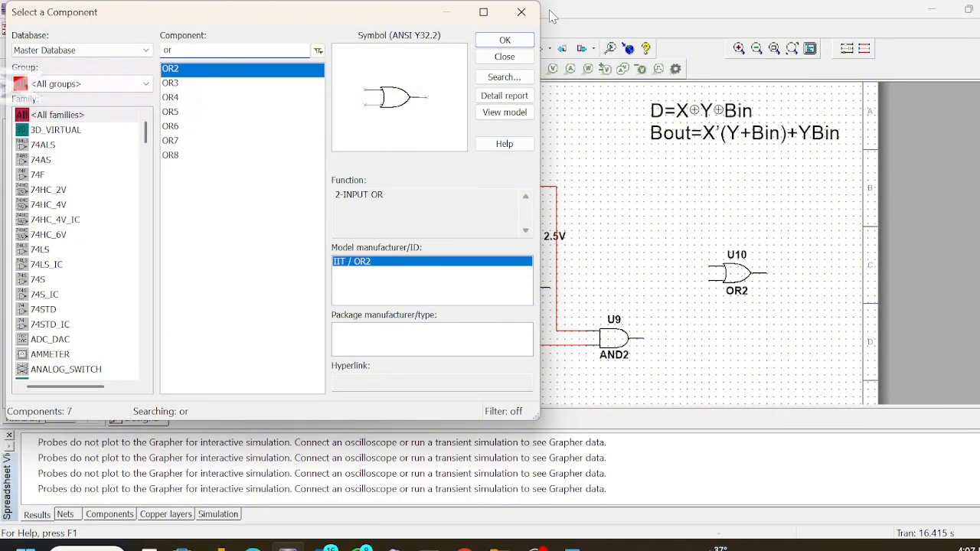
click(522, 11)
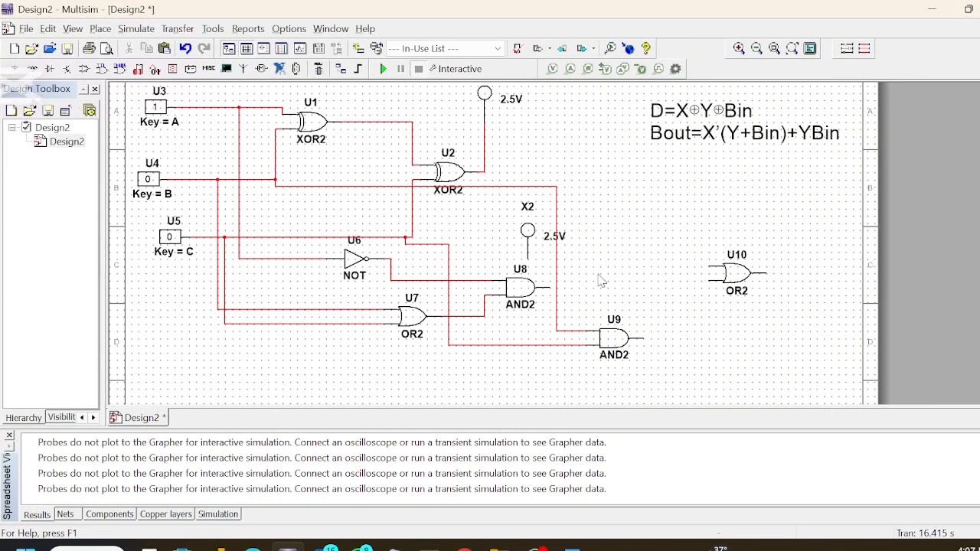
- Wire AND gate U9's output to OR gate U10's lower input and AND gate U8's output to its upper input
click(709, 281)
click(650, 337)
click(708, 266)
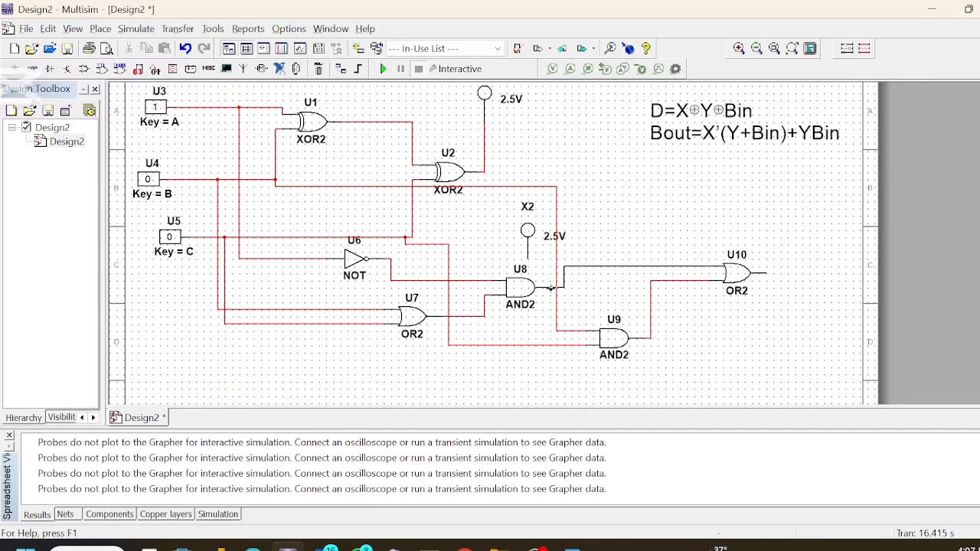
click(550, 288)
- Place a PROBE_GREEN indicator above and to the right of OR gate U10 and wire it to the gate's output
right_click(618, 219)
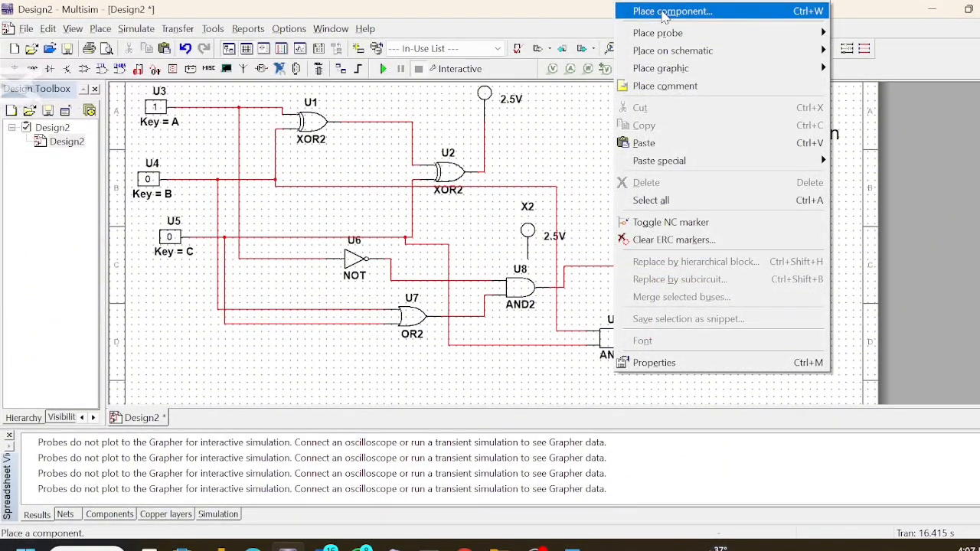
click(664, 12)
click(146, 84)
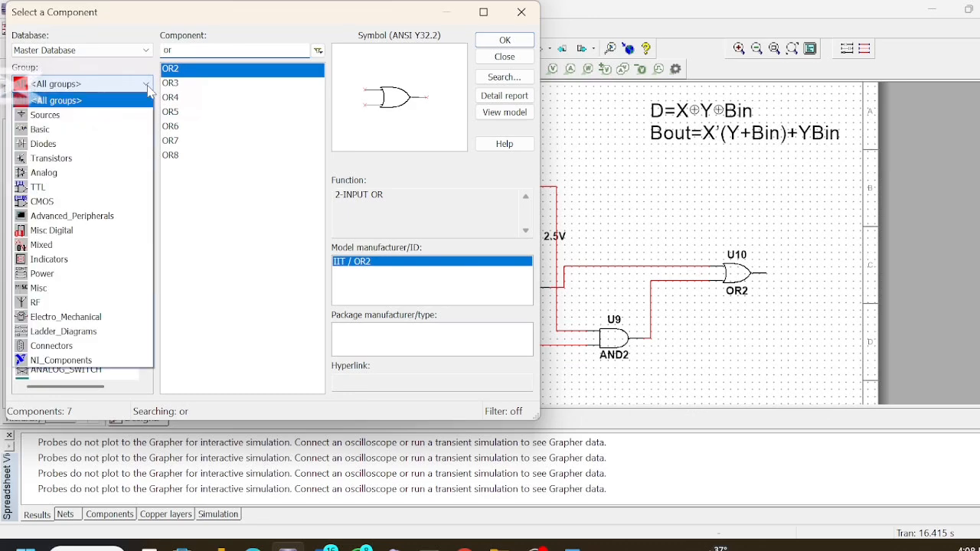
click(61, 259)
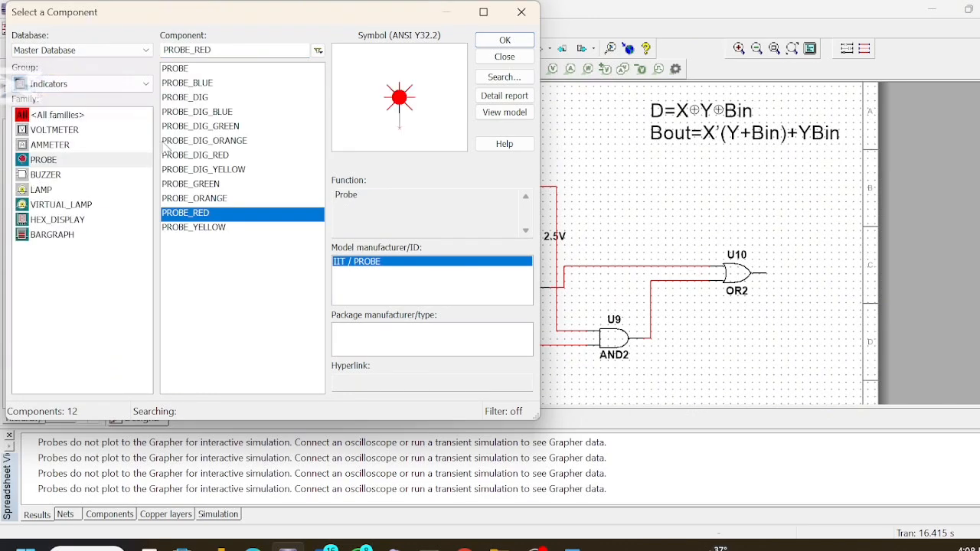
click(223, 184)
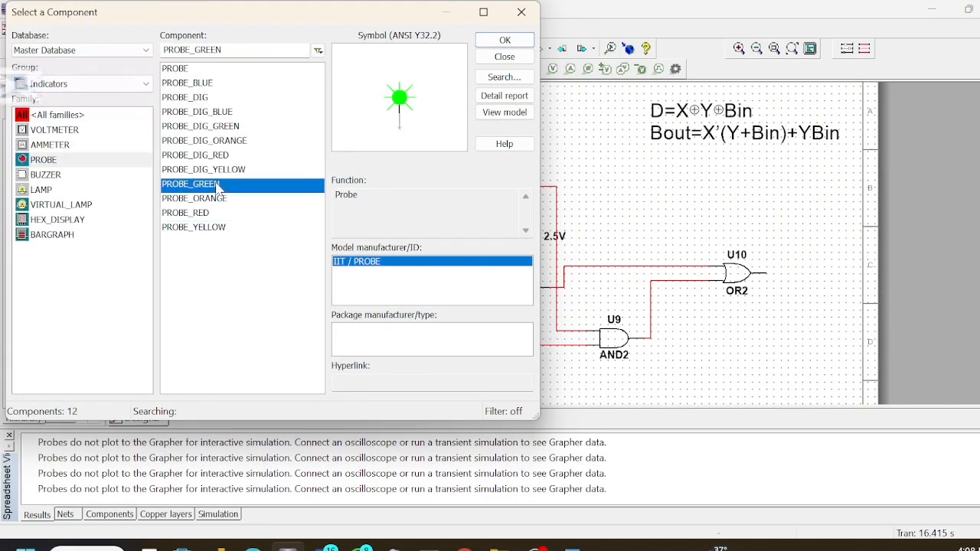
click(505, 42)
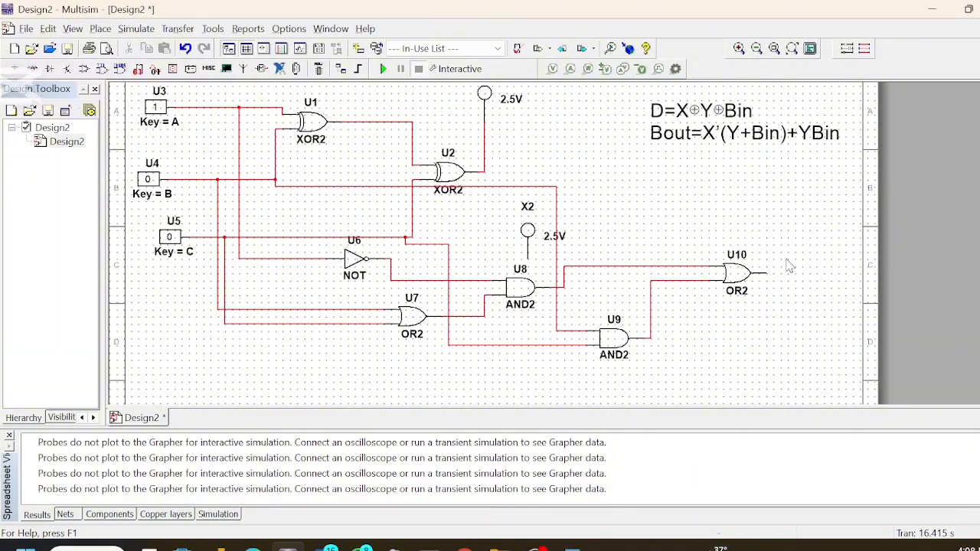
click(788, 231)
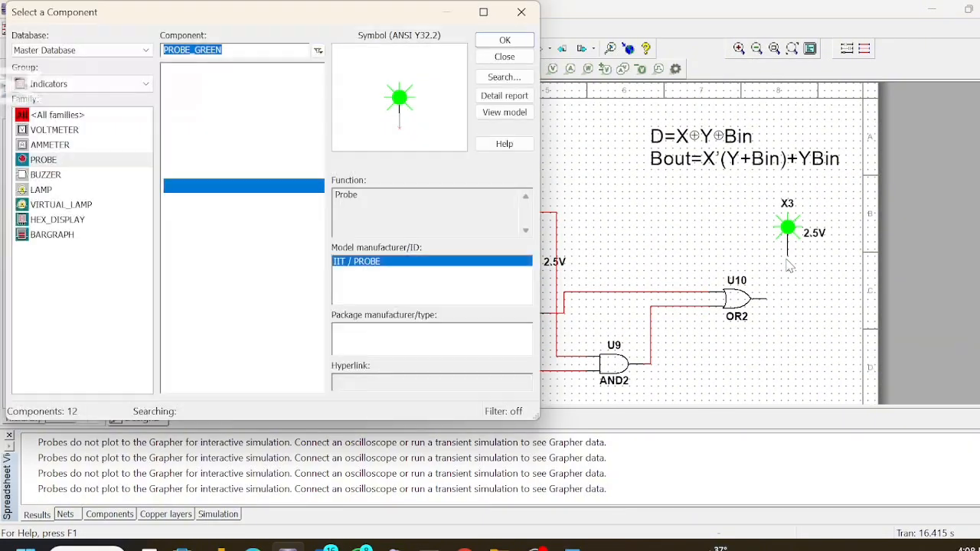
click(528, 14)
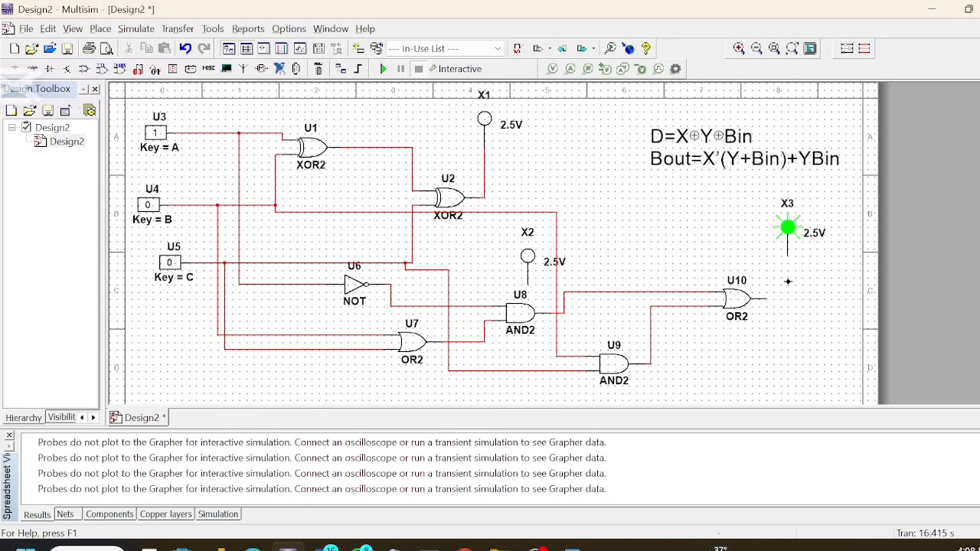
click(768, 299)
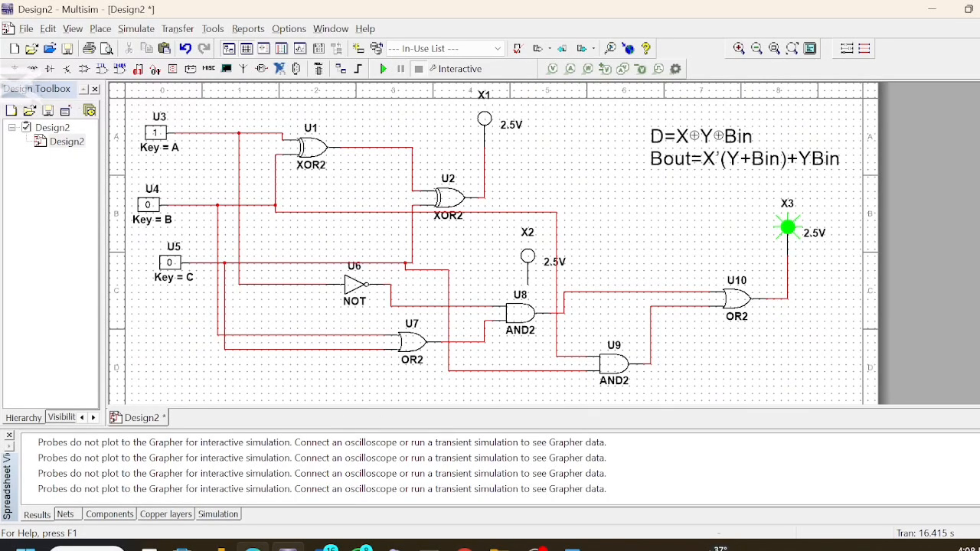
- Switch to 3.pdf in the browser and review the full subtractor's circuit diagram and truth table
click(252, 545)
scroll(602, 527, down, 5)
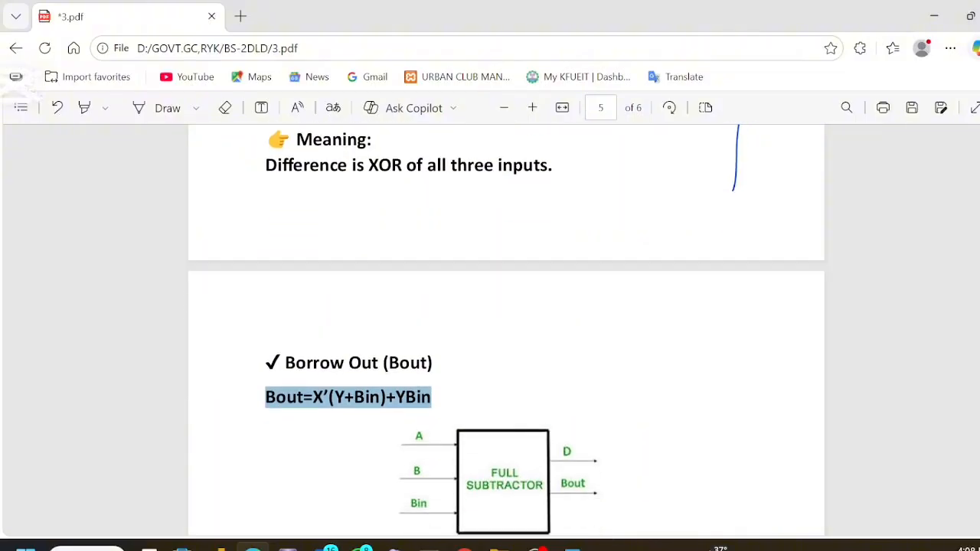
scroll(506, 330, down, 6)
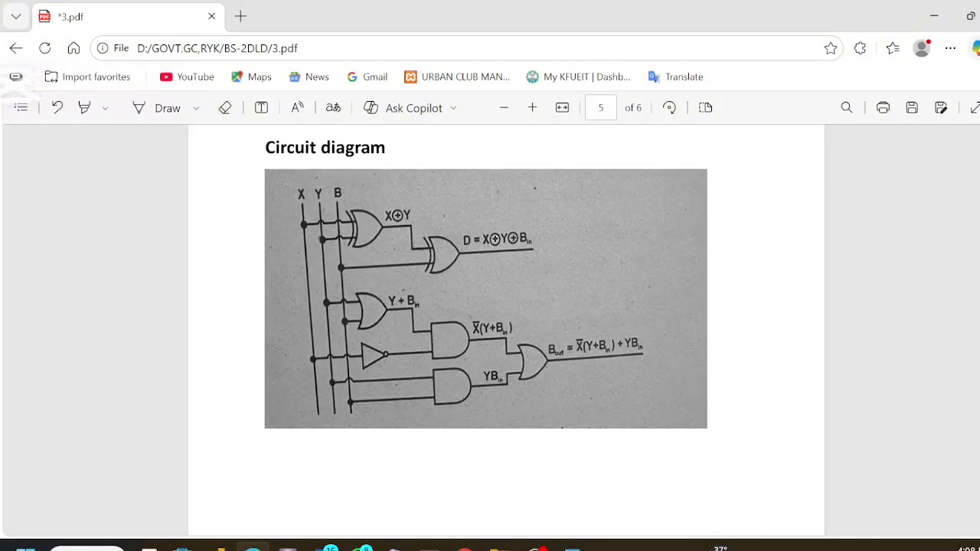
scroll(507, 344, down, 3)
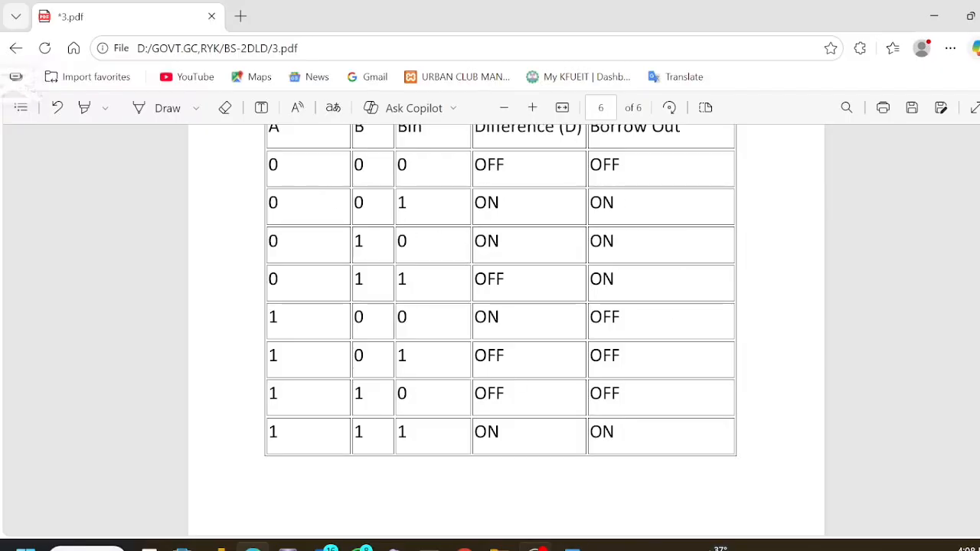
- Switch back to Multisim, set input A to 0 and start the interactive simulation
click(288, 549)
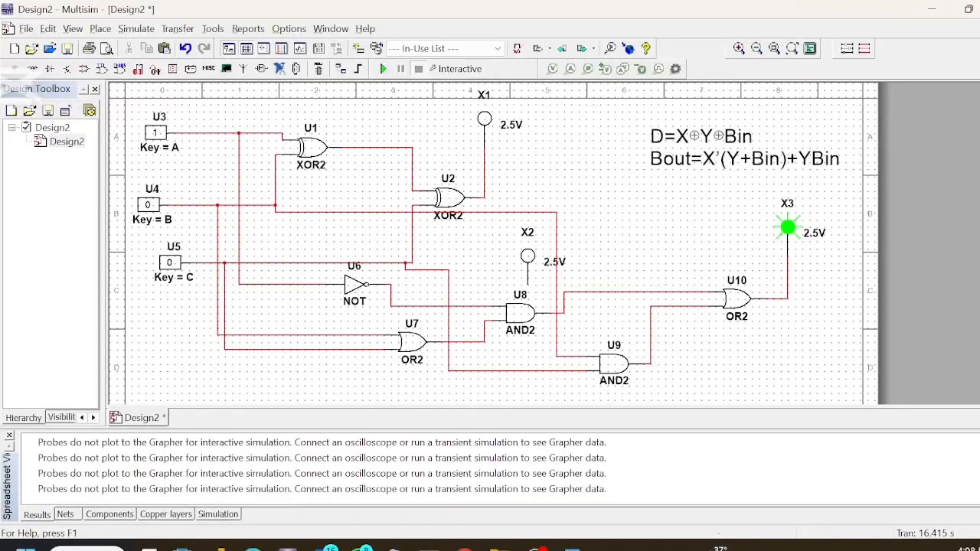
click(165, 137)
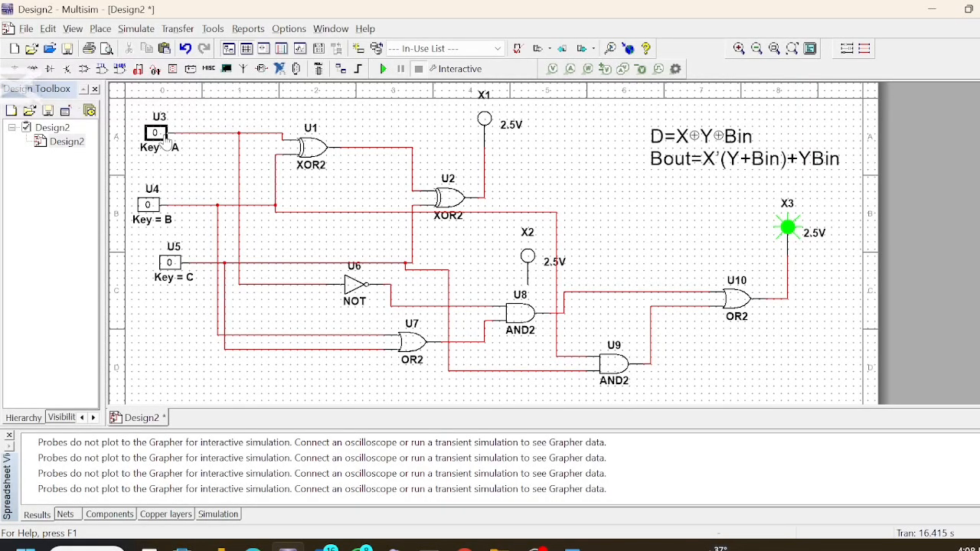
click(384, 69)
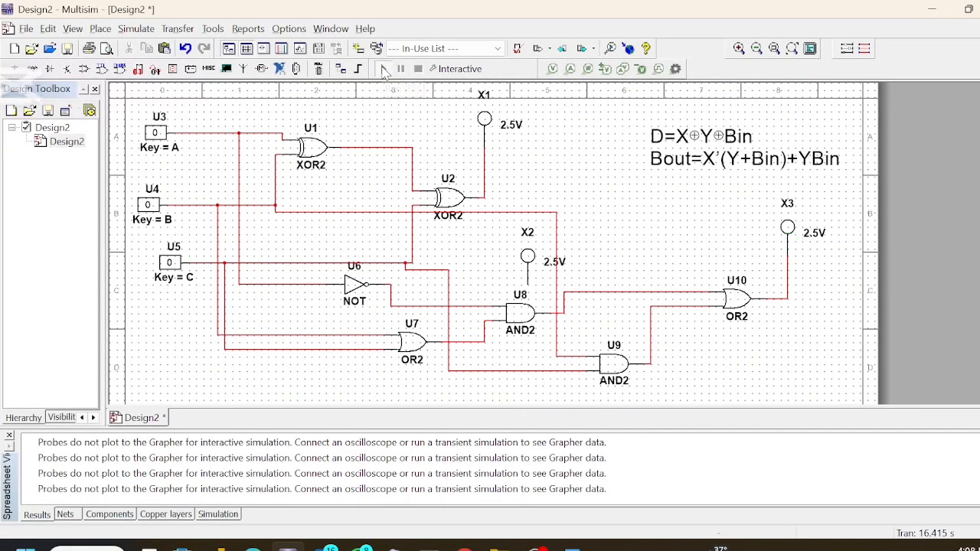
click(383, 69)
scroll(431, 283, down, 2)
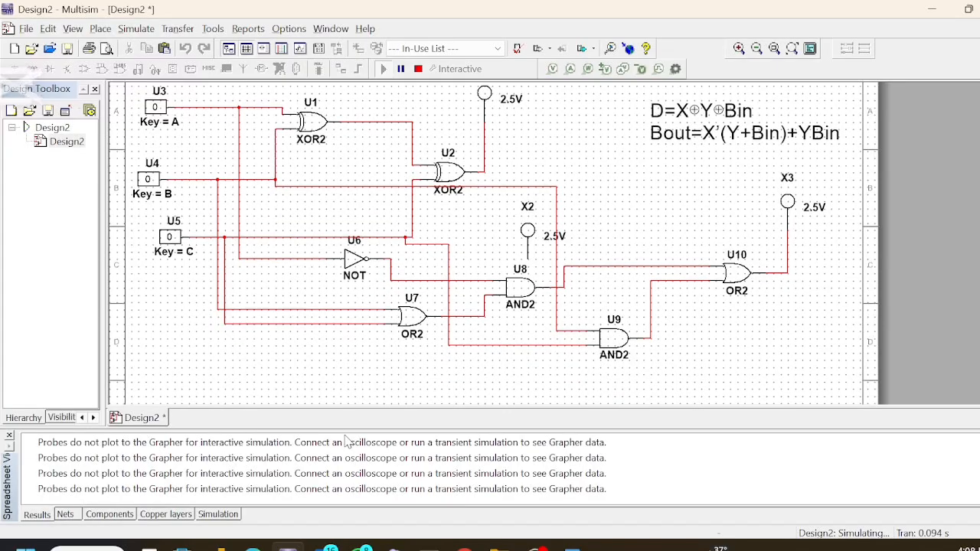
- Check the truth table in 3.pdf in the browser and return to the running circuit in Multisim
click(252, 548)
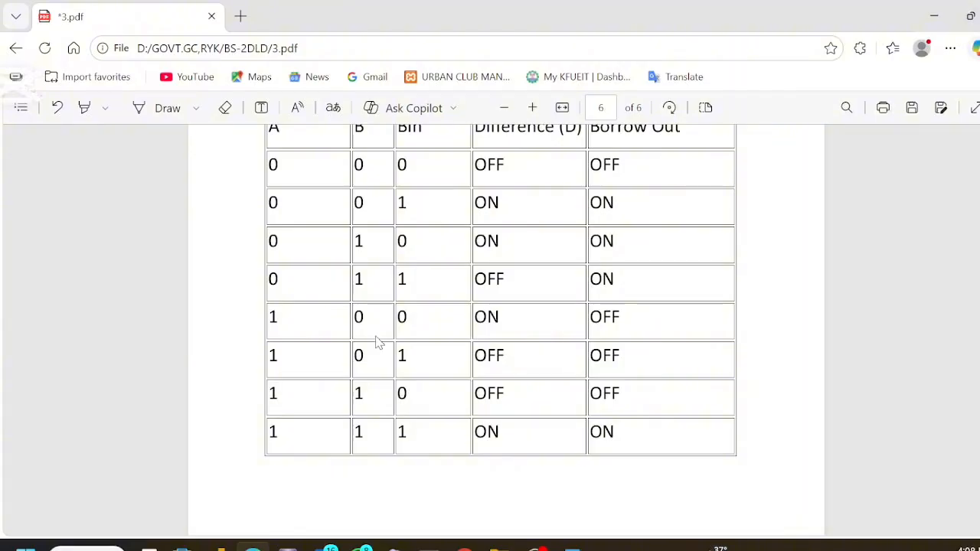
click(253, 547)
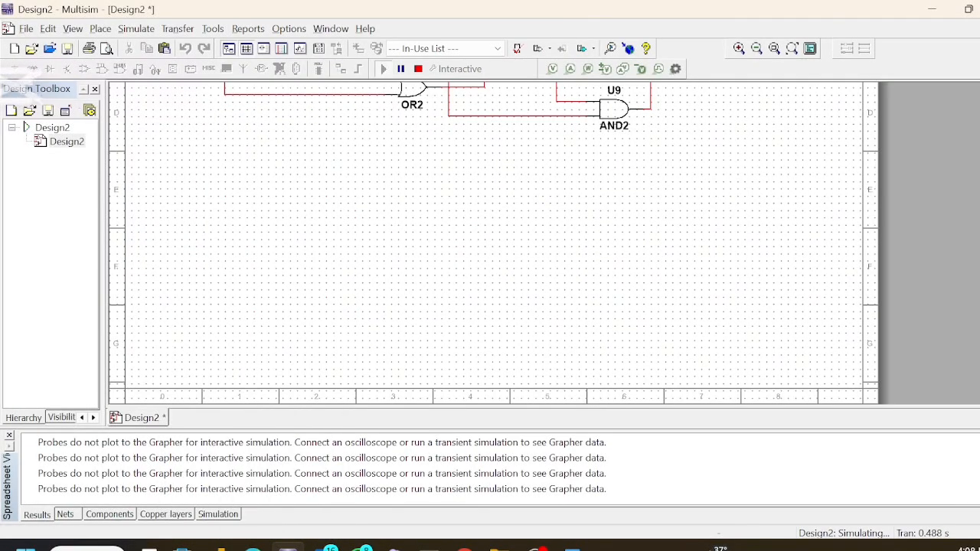
scroll(494, 243, up, 5)
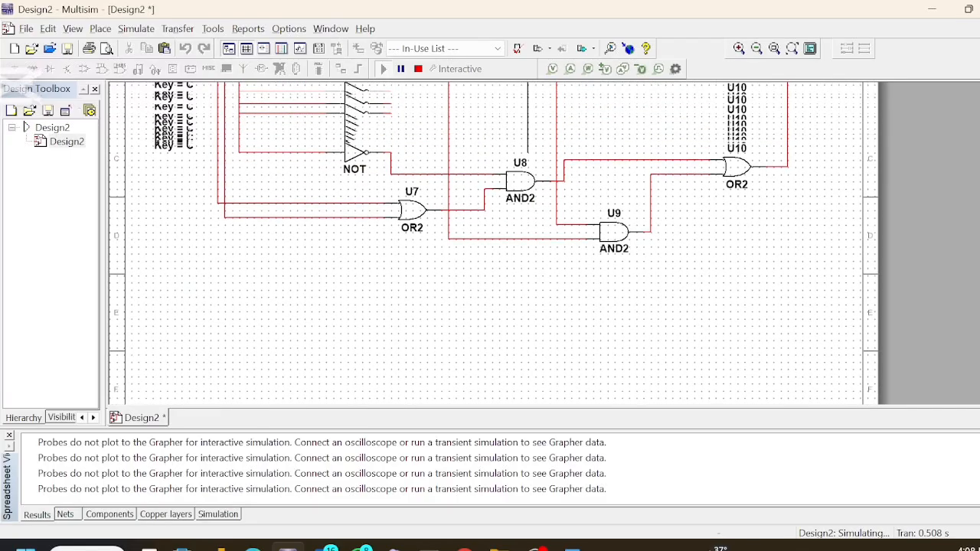
scroll(332, 189, up, 5)
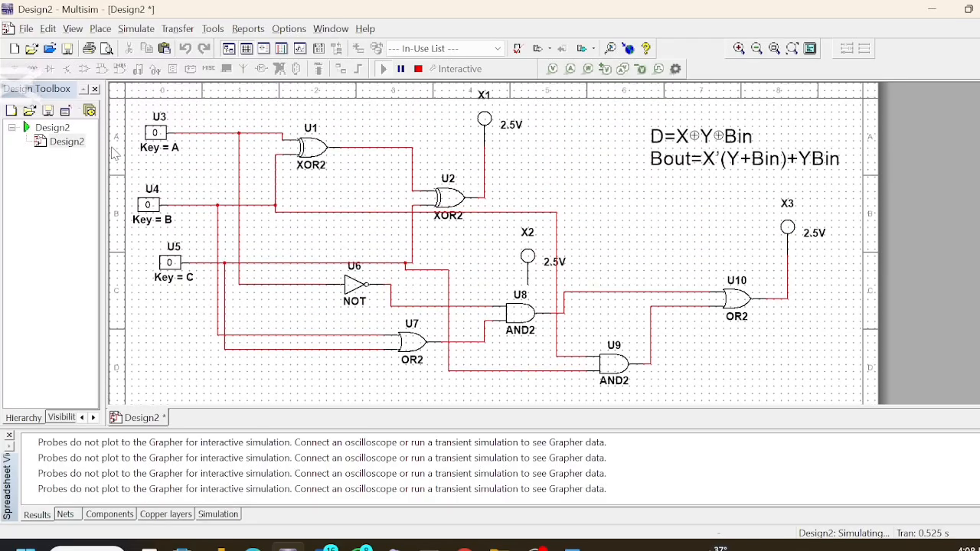
- Set input C to 1 in the running simulation, then switch to 3.pdf to check the A=0, B=0, Bin=1 row
click(172, 264)
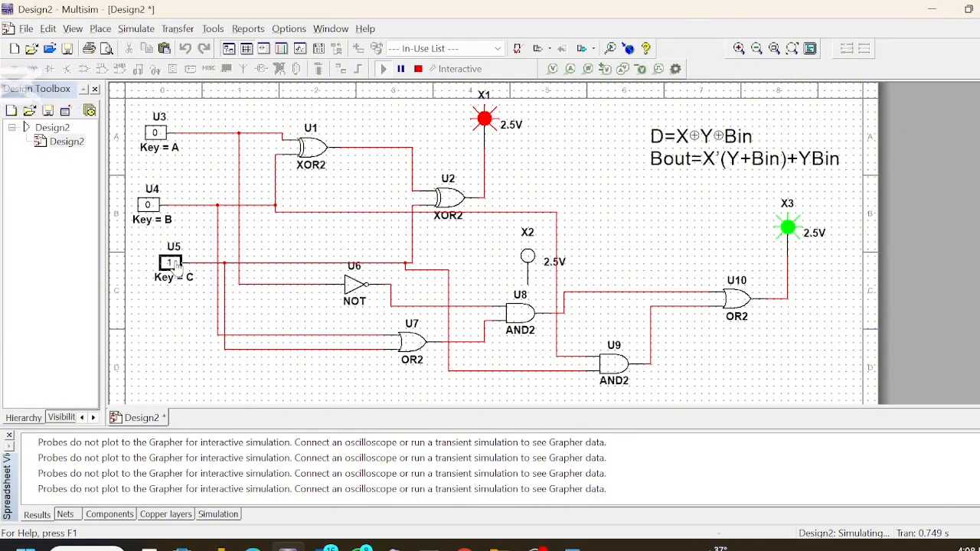
scroll(172, 264, down, 5)
key(alt+Tab)
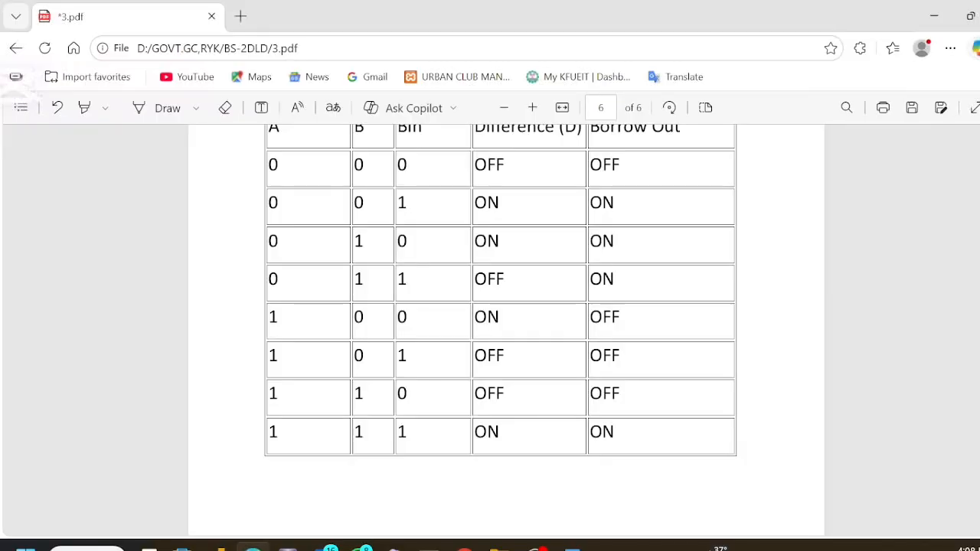
- Return to the running circuit in Multisim and set input B to 1, followed by input A to 1
key(alt+Tab)
scroll(538, 345, down, 1)
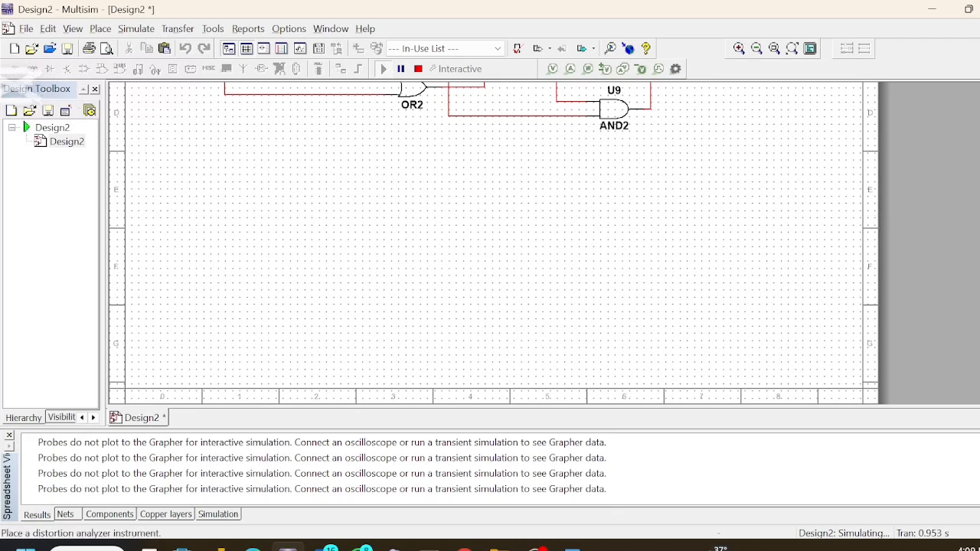
scroll(494, 244, up, 4)
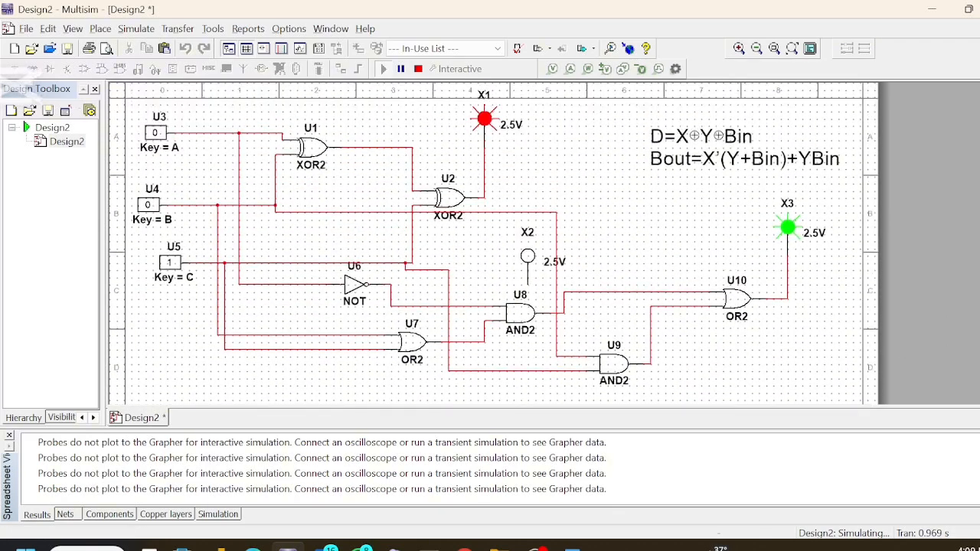
click(153, 208)
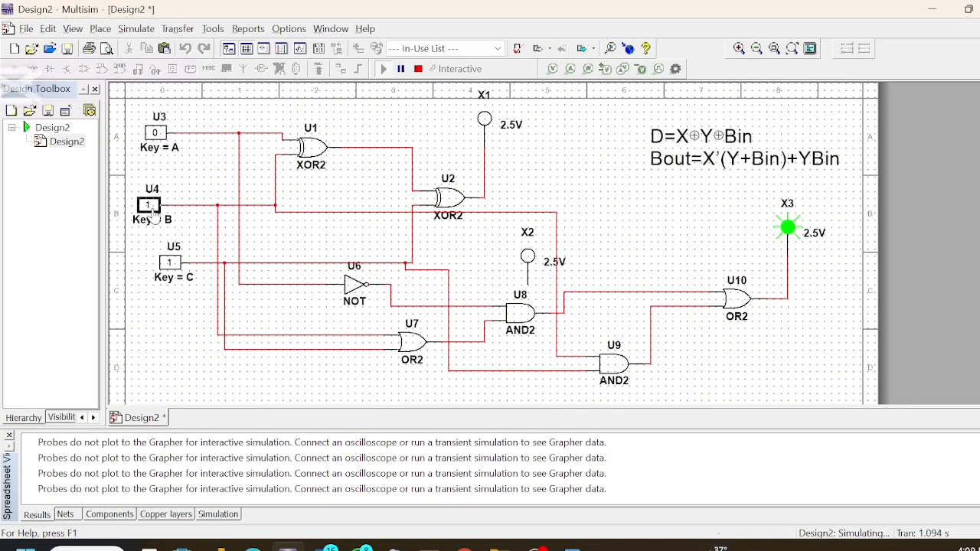
click(157, 136)
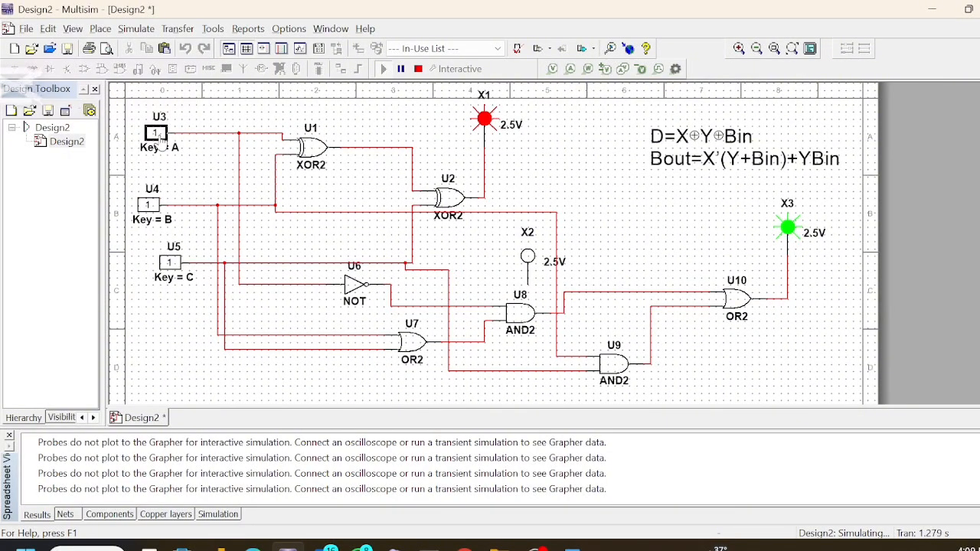